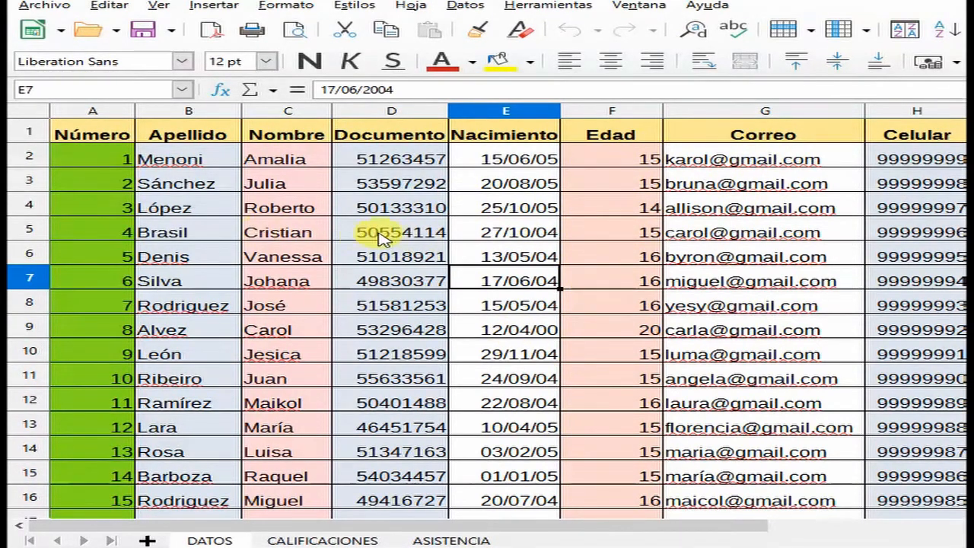
Look over the finished CALIFICACIONES sheet, examining the oral and homework grades, the averages, the grade-range table and the pie chart.
click(365, 540)
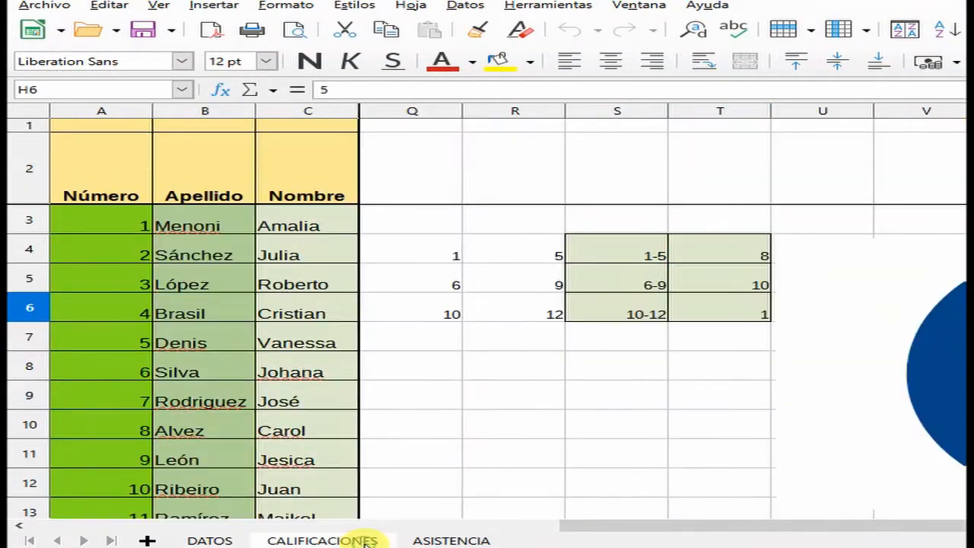
drag(808, 532, 411, 517)
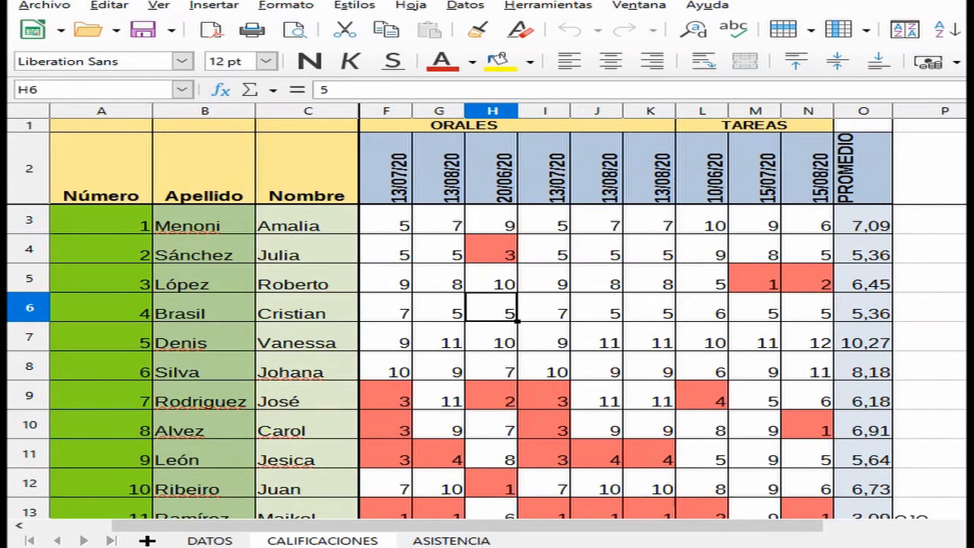
drag(679, 535, 602, 498)
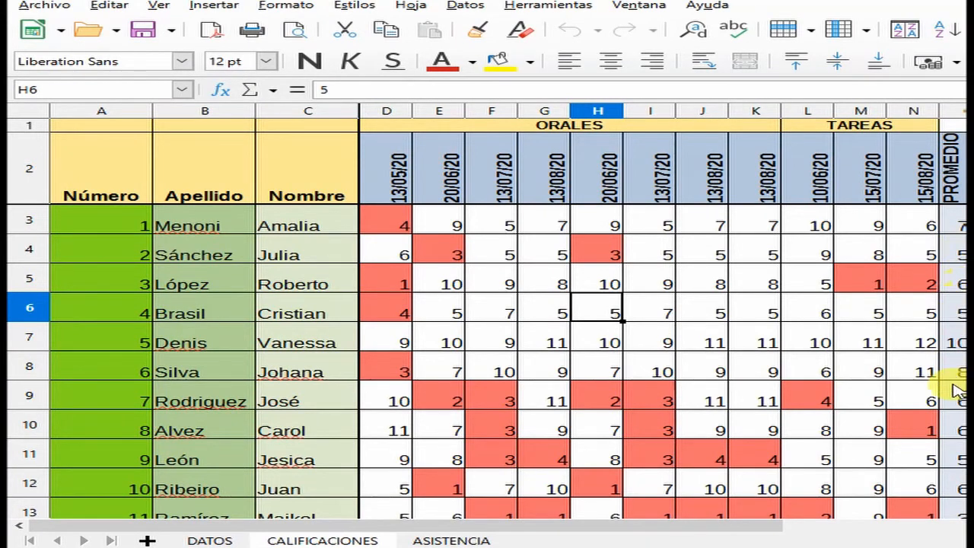
scroll(931, 446, down, 4)
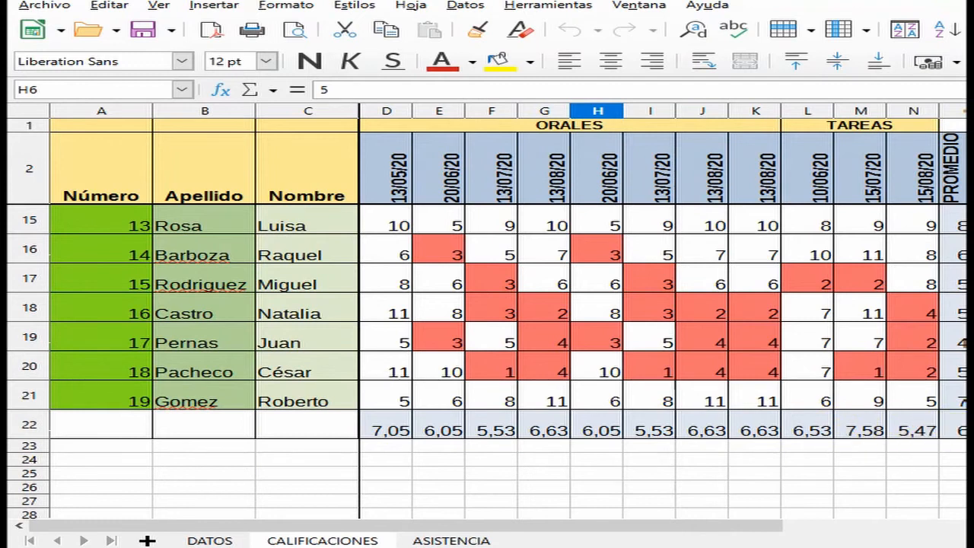
scroll(951, 417, up, 4)
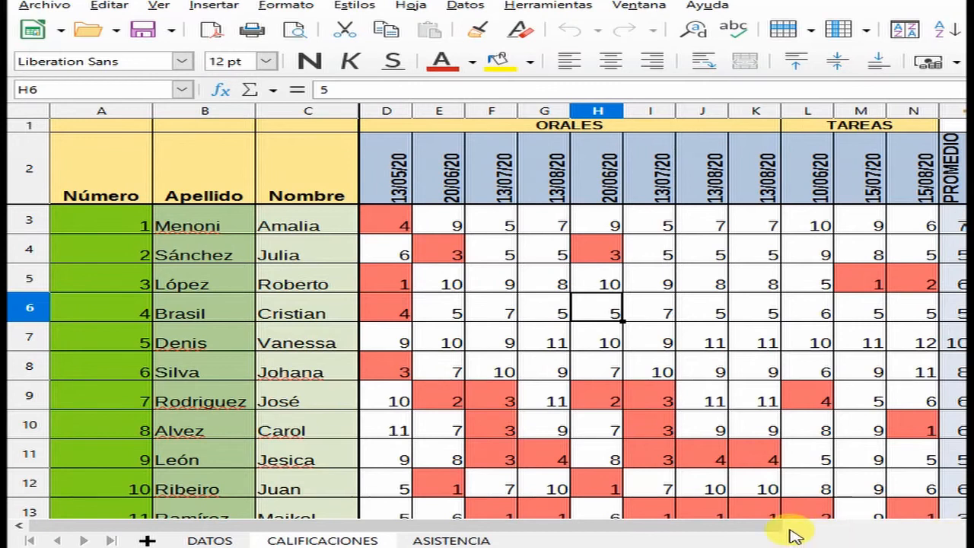
drag(775, 525, 973, 525)
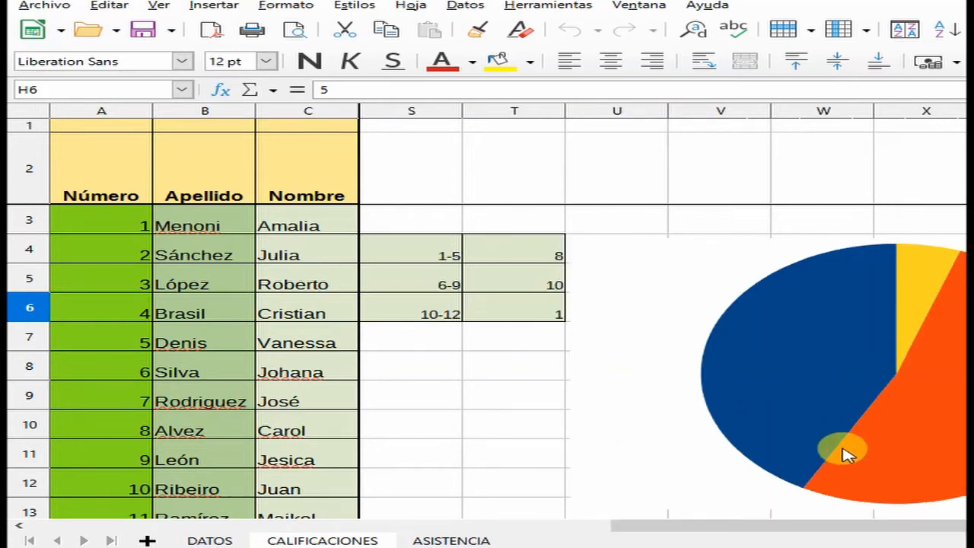
drag(973, 525, 973, 525)
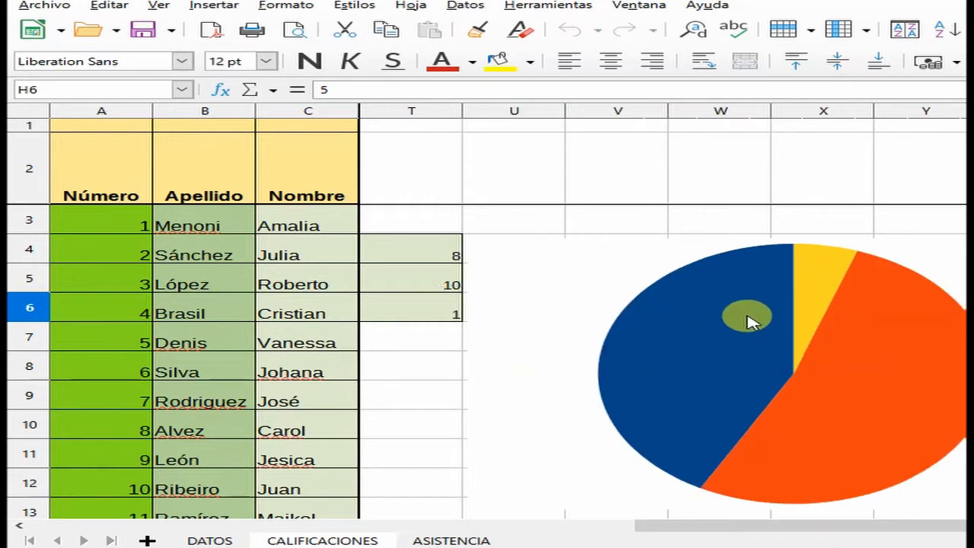
mouse_move(826, 525)
mouse_down()
mouse_move(794, 525)
mouse_move(816, 525)
mouse_up()
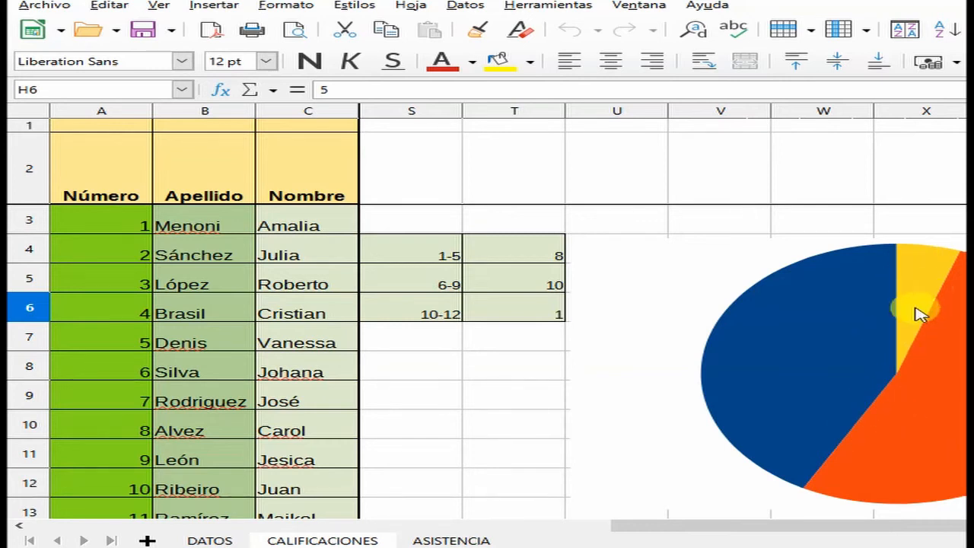
drag(858, 518, 464, 542)
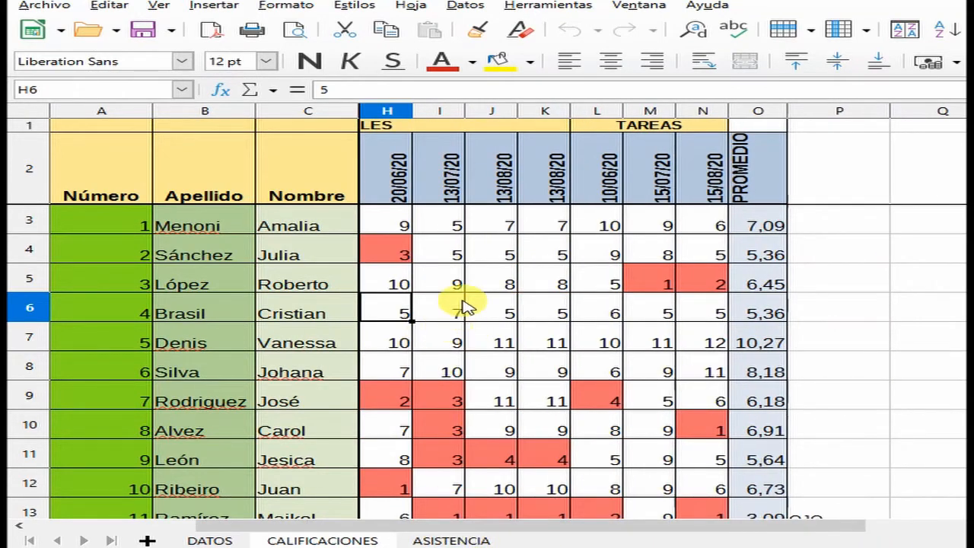
Try to enter a grade of 20 in cell J6 to test the grade validation.
click(504, 309)
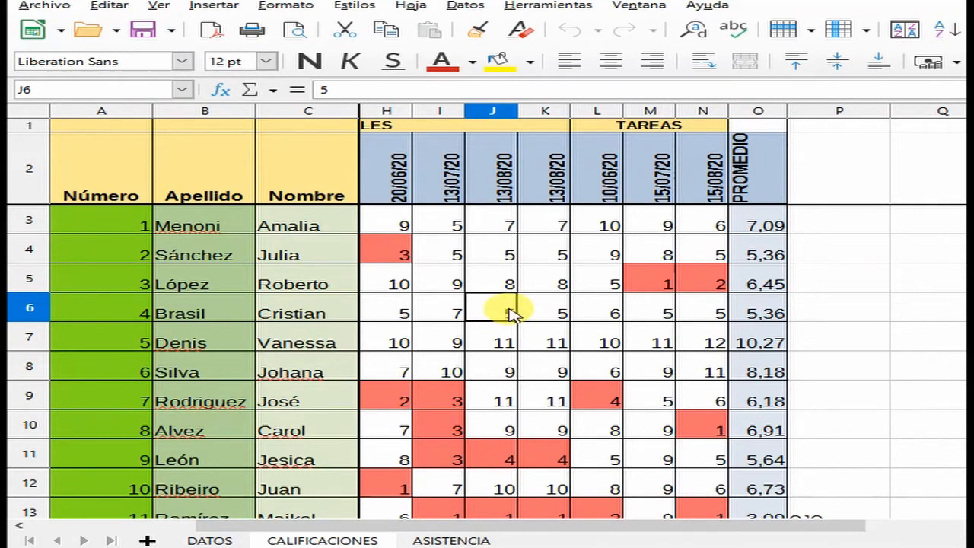
text(20)
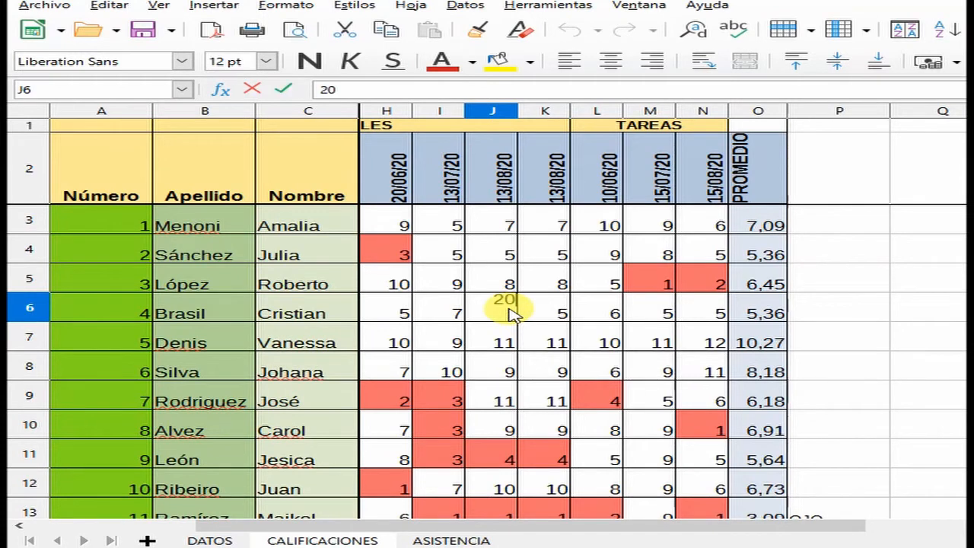
key(Return)
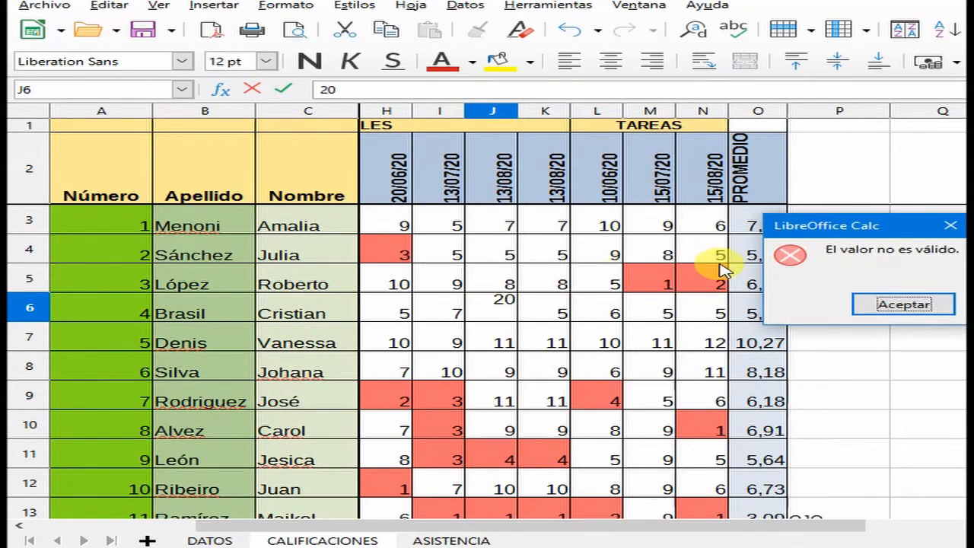
click(898, 308)
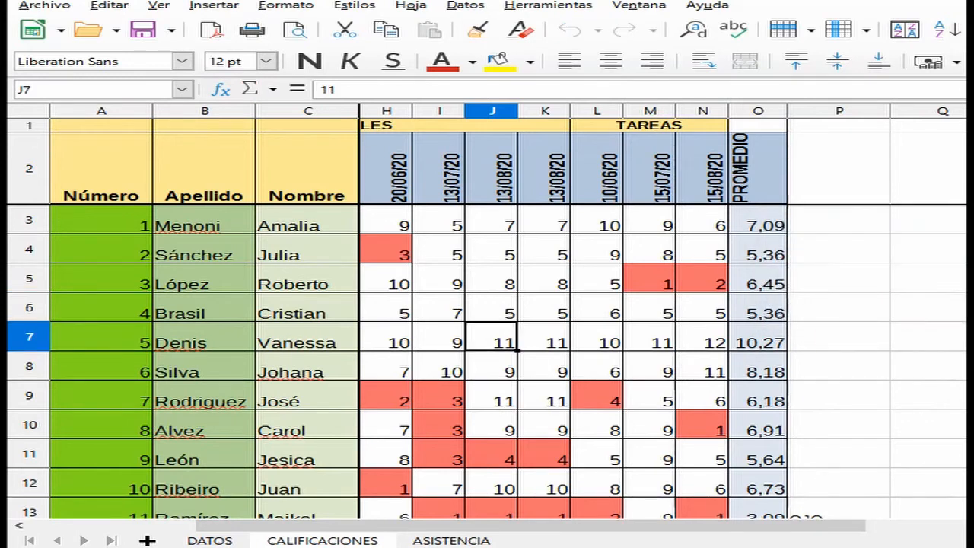
Look over the ASISTENCIA sheet, examining the attendance marks, the totals per student and the totals per date.
click(455, 540)
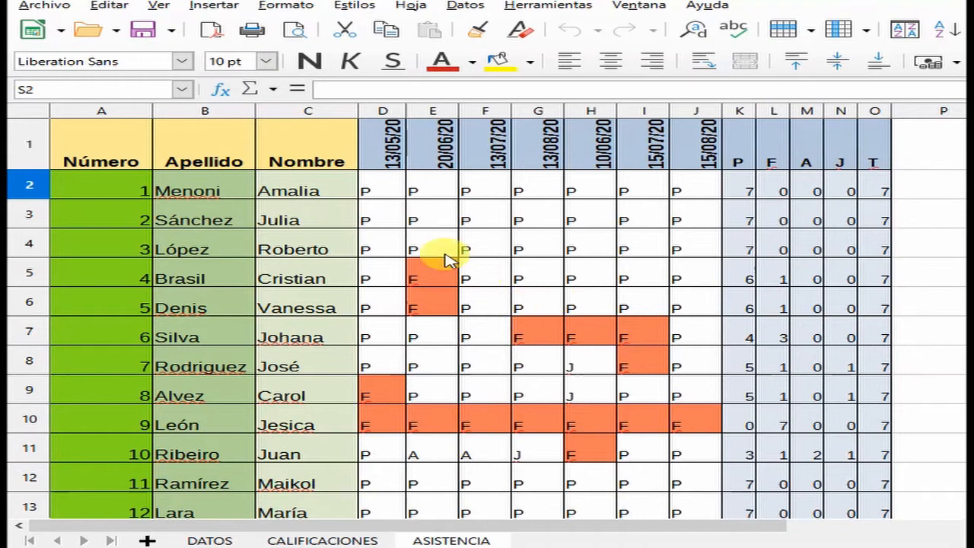
drag(686, 525, 522, 540)
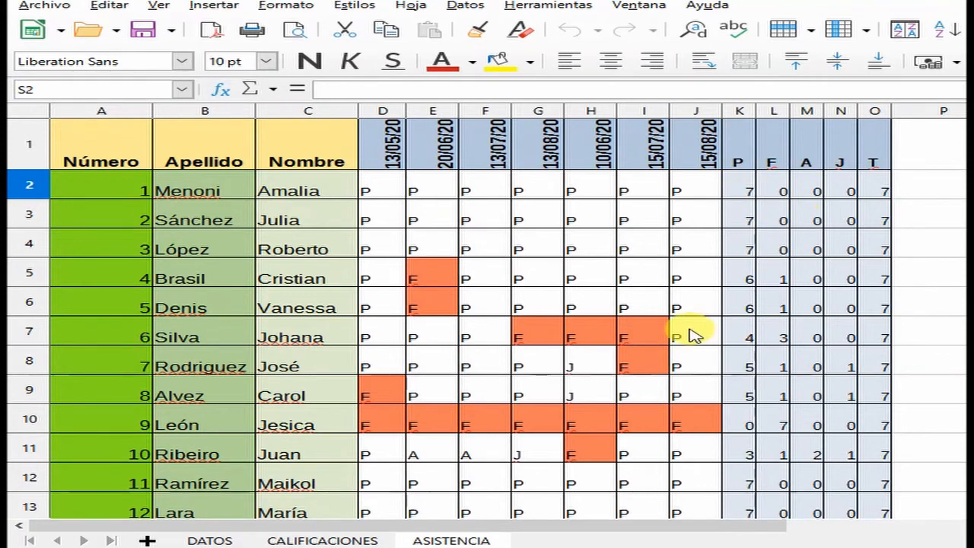
scroll(688, 337, down, 4)
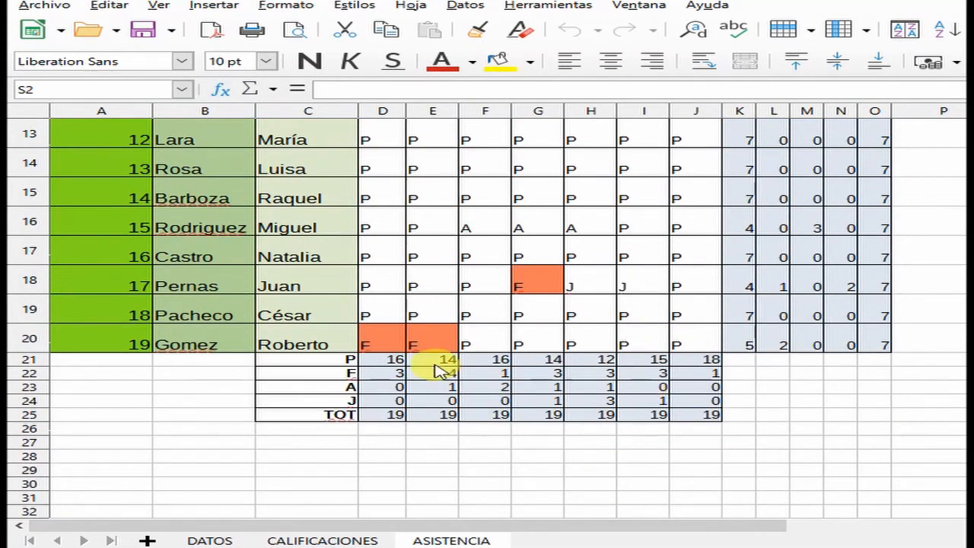
scroll(652, 392, up, 4)
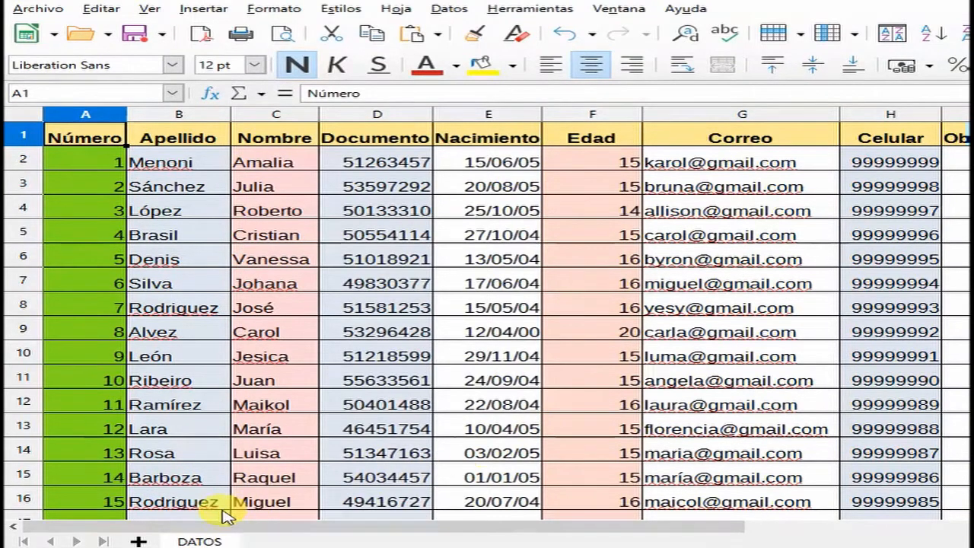
Add a new sheet after DATOS and rename it CALIFICACIONES.
click(139, 540)
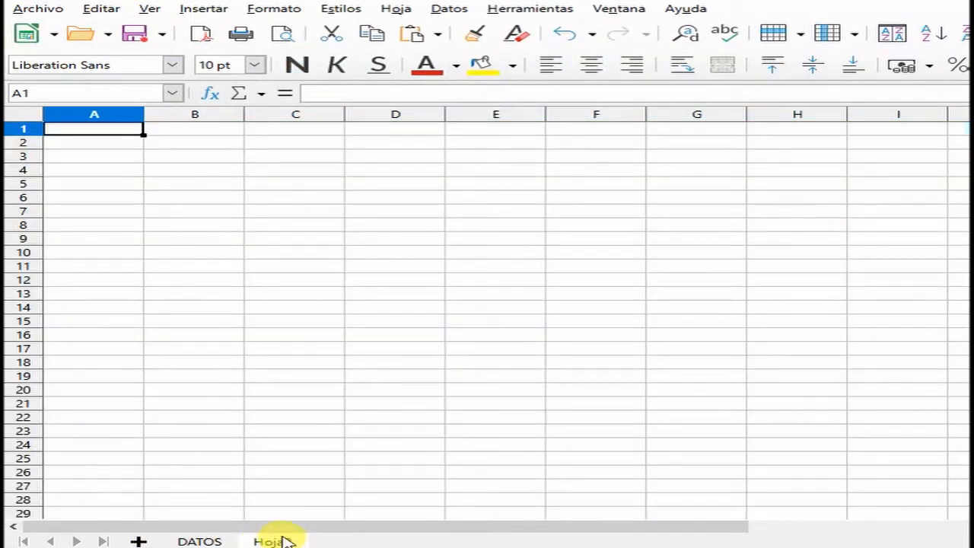
right_click(281, 541)
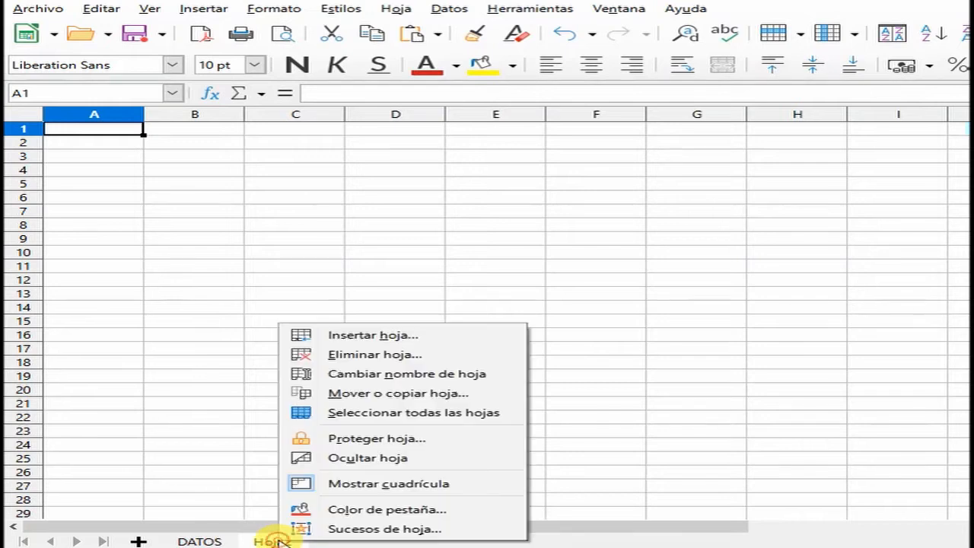
click(471, 373)
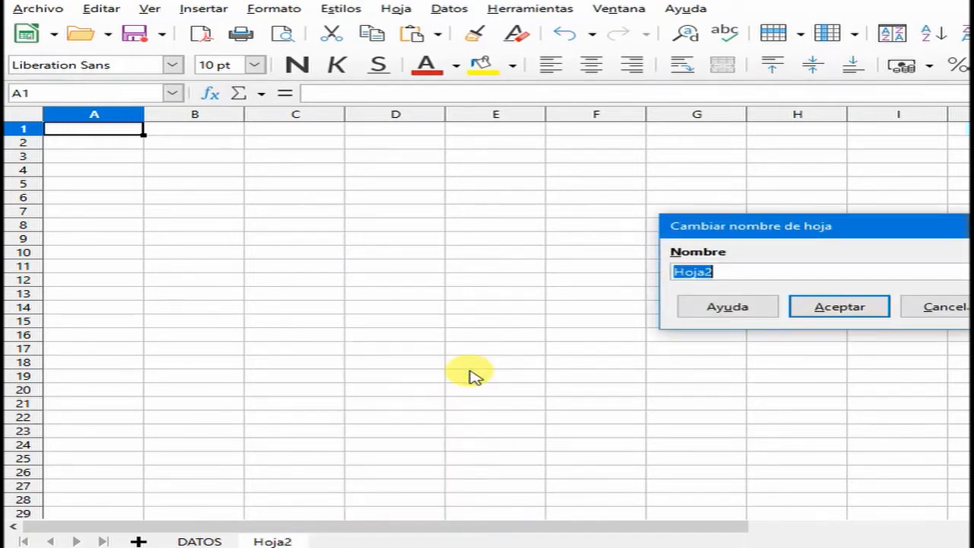
text(CALIFICACIONES)
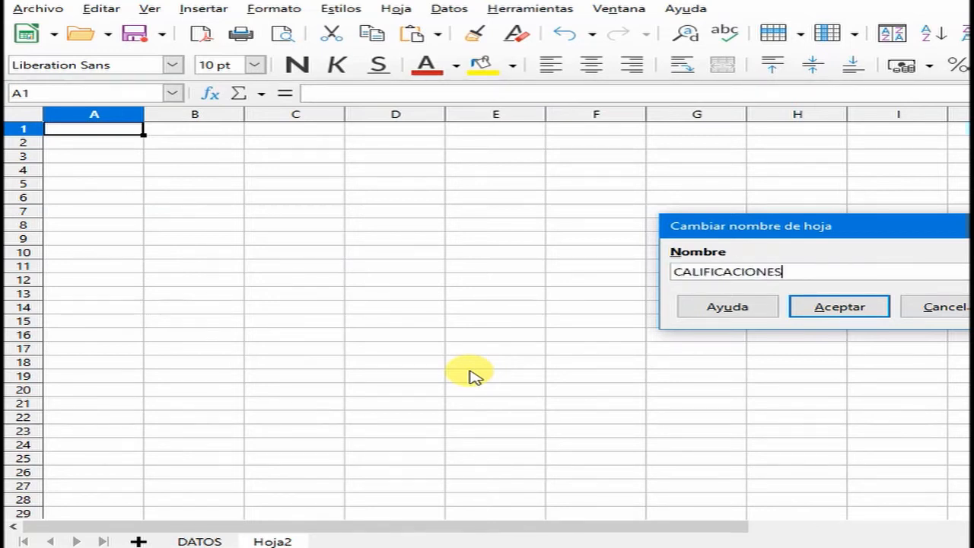
click(828, 314)
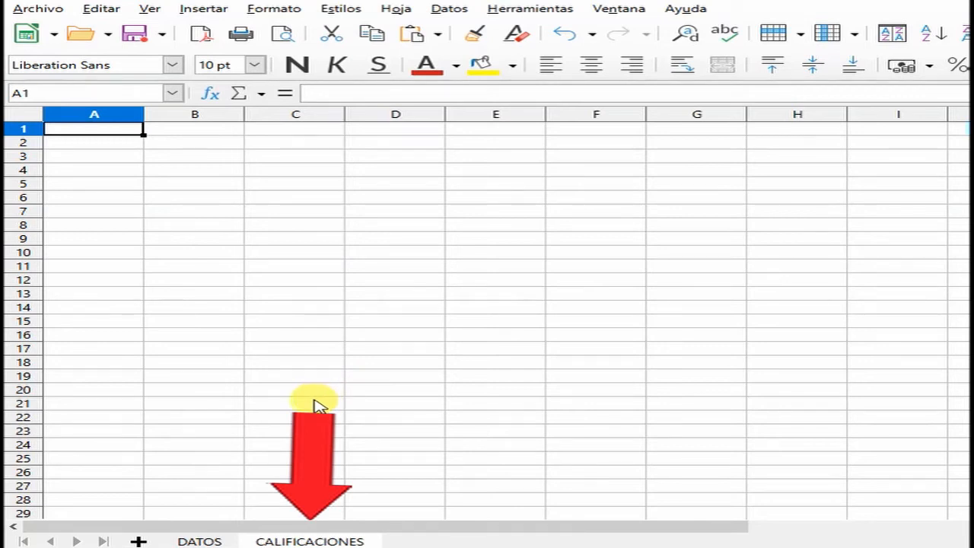
Copy the Número, Apellido and Nombre columns (A1:C20) from the DATOS sheet and paste them at A1 of CALIFICACIONES.
click(200, 541)
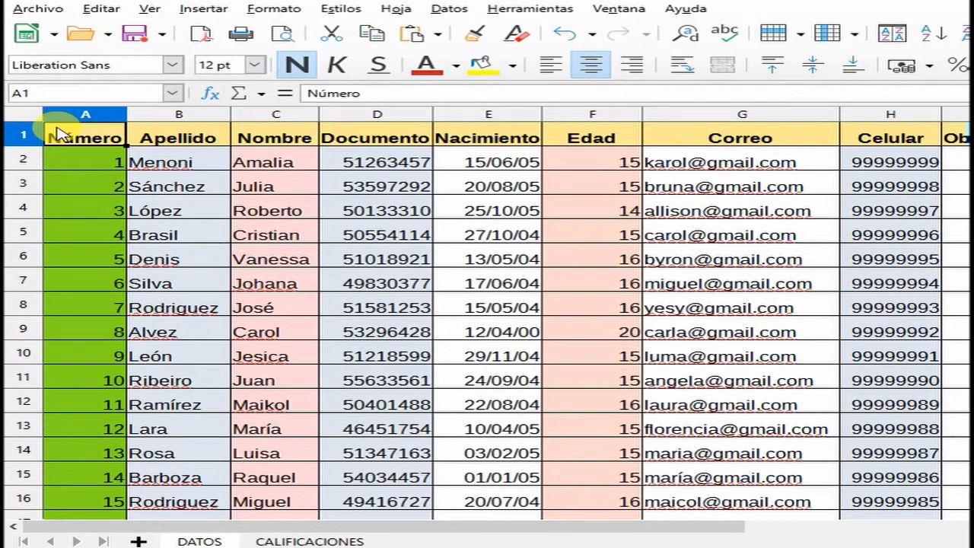
drag(81, 132, 255, 456)
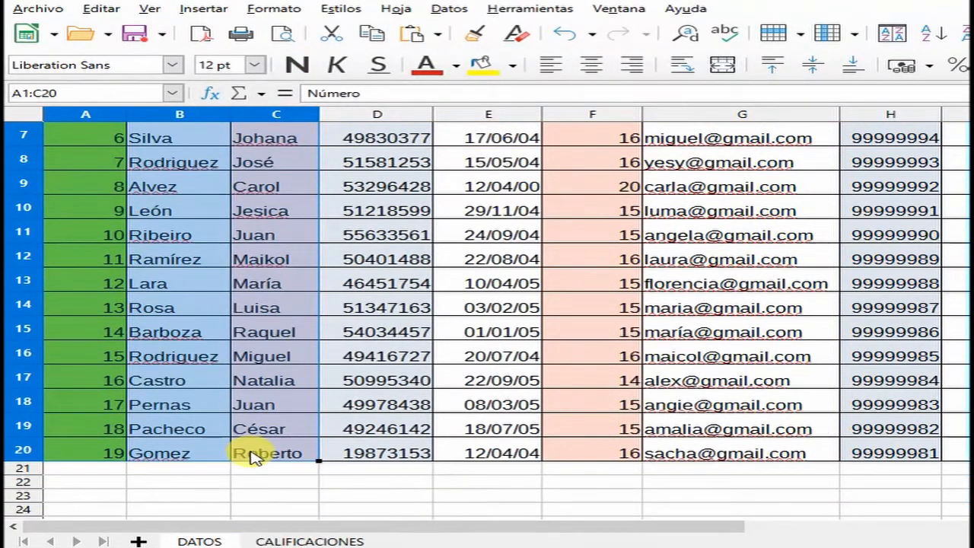
right_click(270, 417)
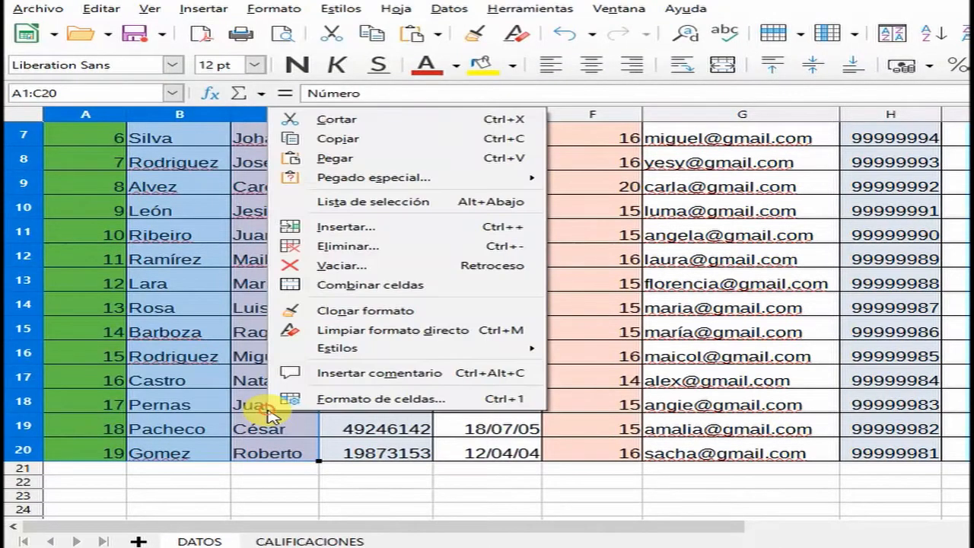
click(322, 139)
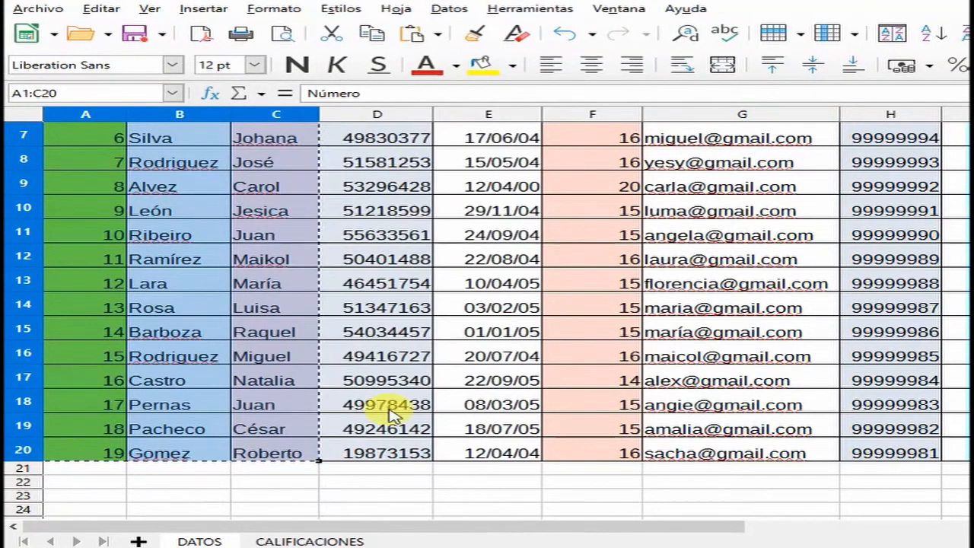
click(299, 538)
right_click(114, 130)
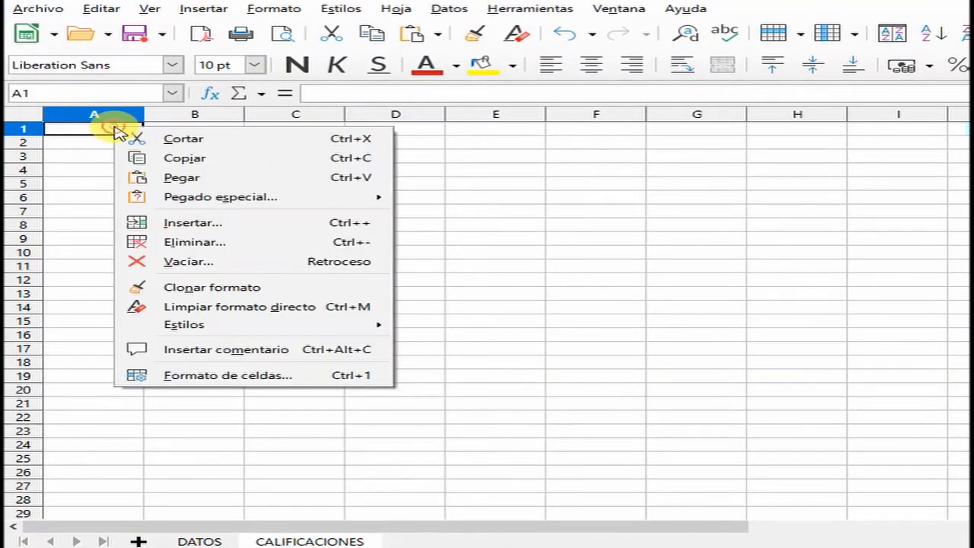
click(174, 178)
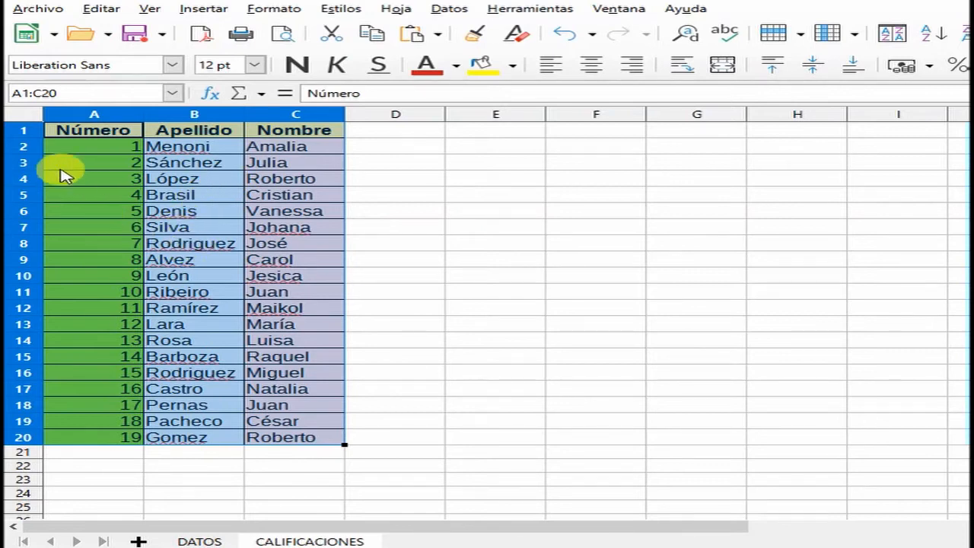
Increase the height of rows 1 to 20 to about 0.95 cm.
drag(20, 130, 18, 436)
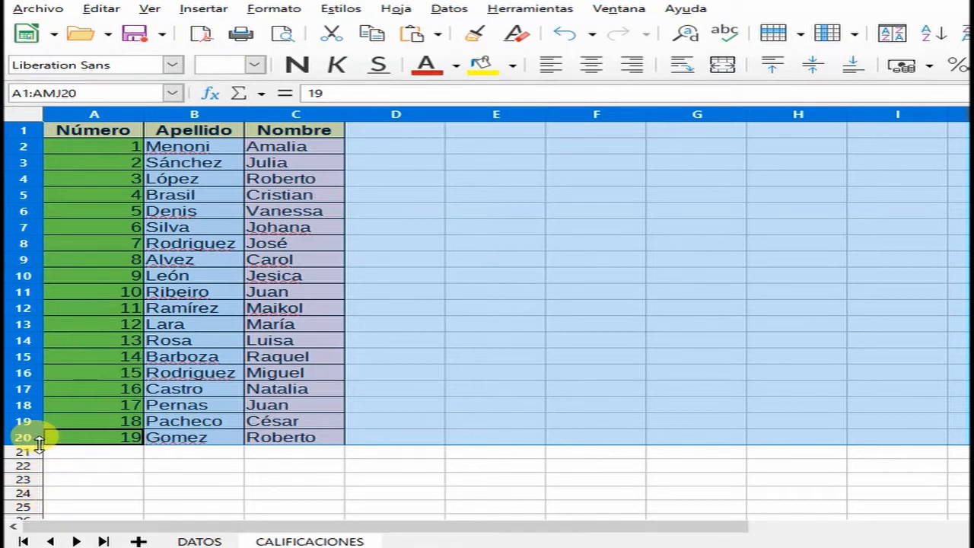
drag(38, 445, 34, 455)
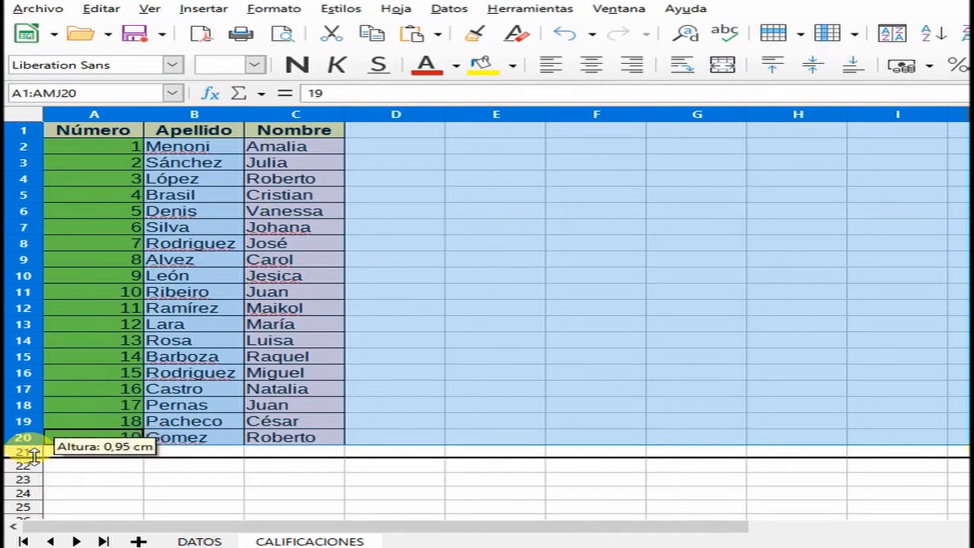
drag(34, 455, 34, 456)
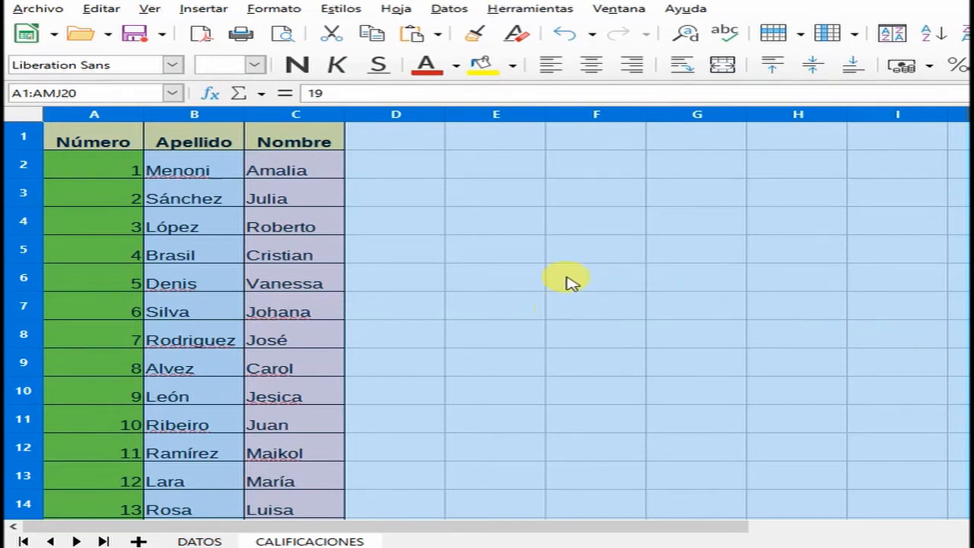
Fit column A to the width of its content and widen the Apellido and Nombre columns slightly.
click(110, 120)
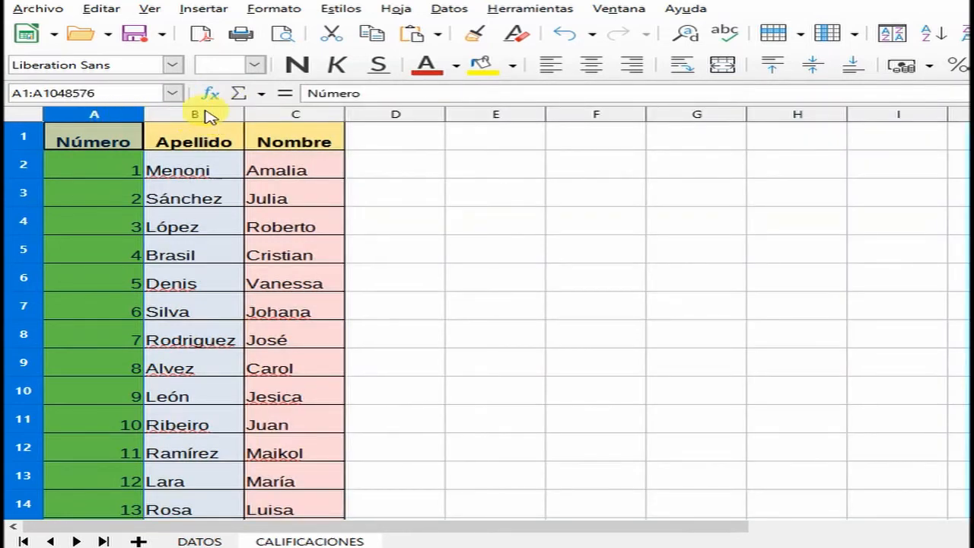
double_click(143, 112)
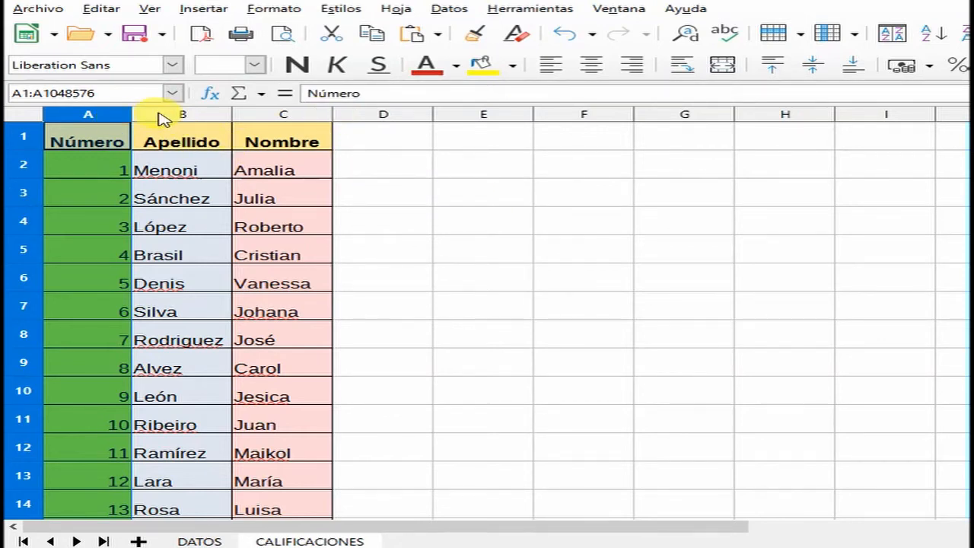
drag(196, 114, 350, 114)
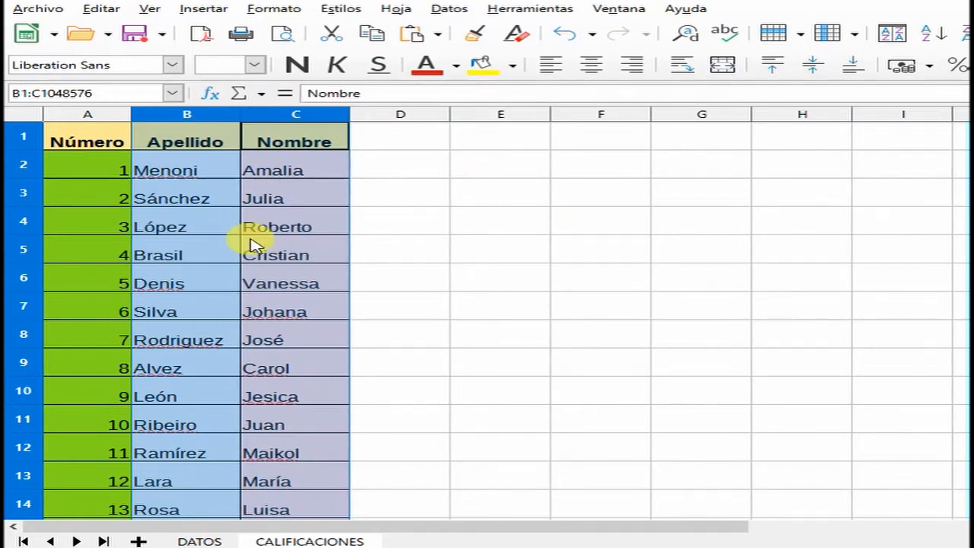
click(438, 202)
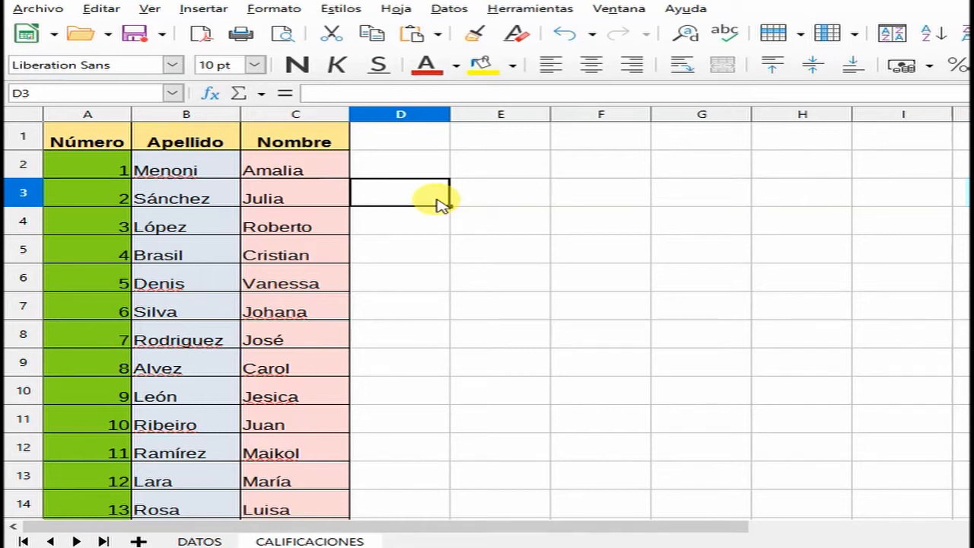
Enter the date 23/5/2020 in cell D1 as the header of the first grade column.
click(427, 142)
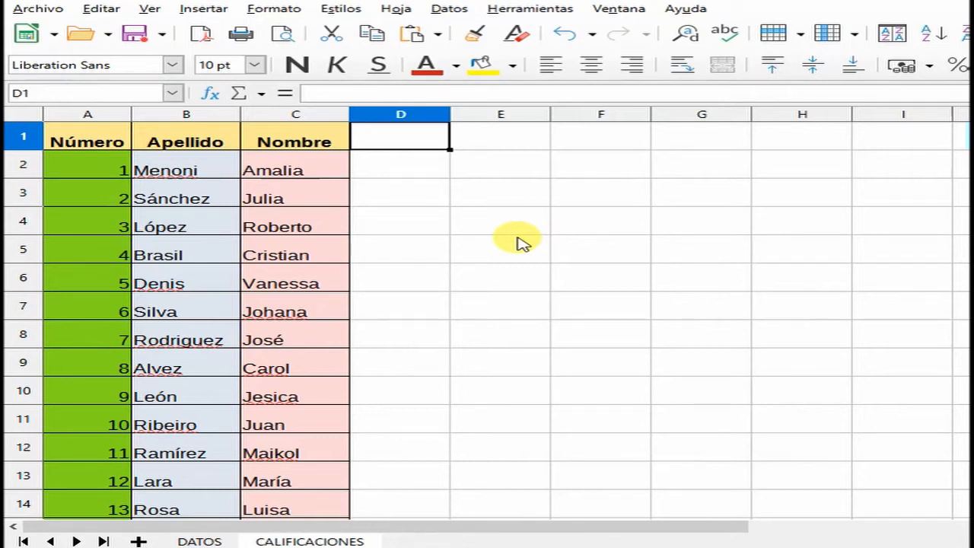
text(23/5)
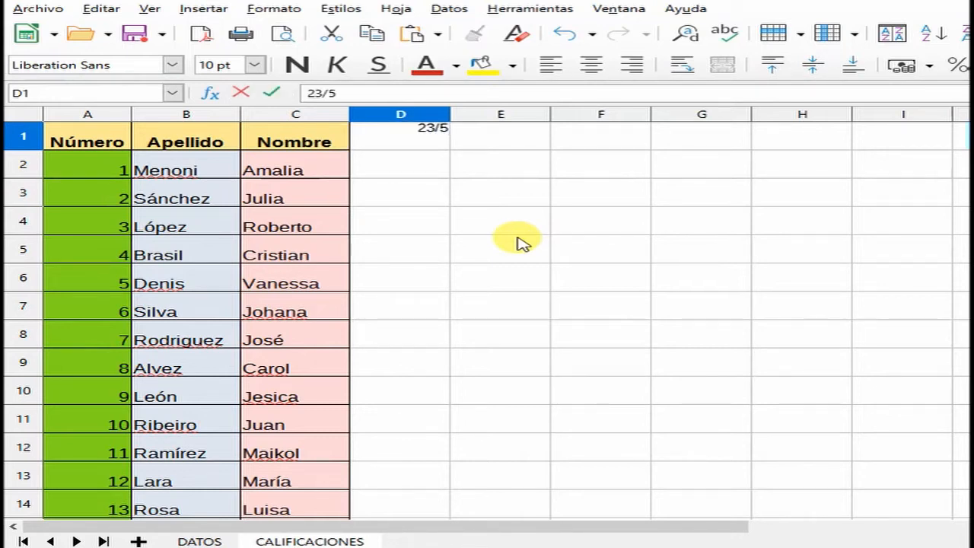
text(/2020)
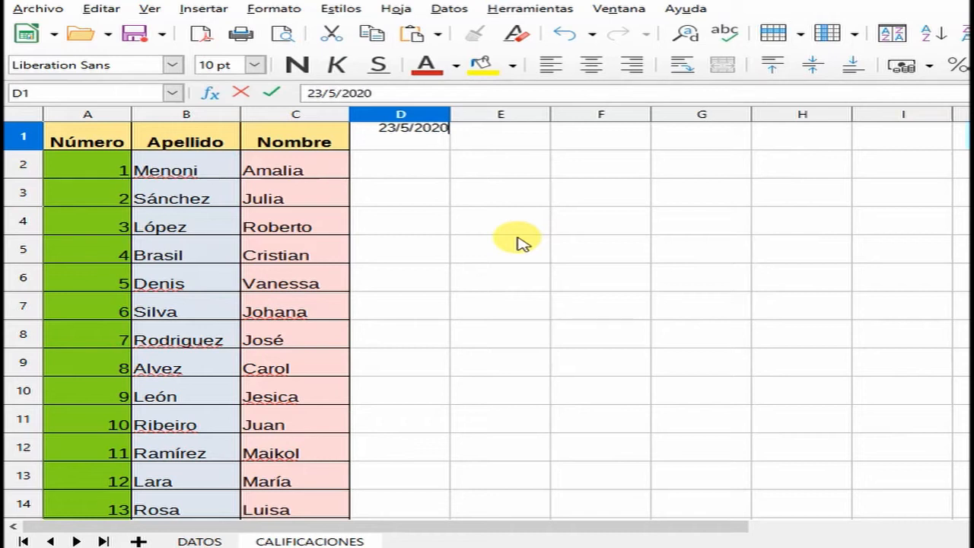
key(Return)
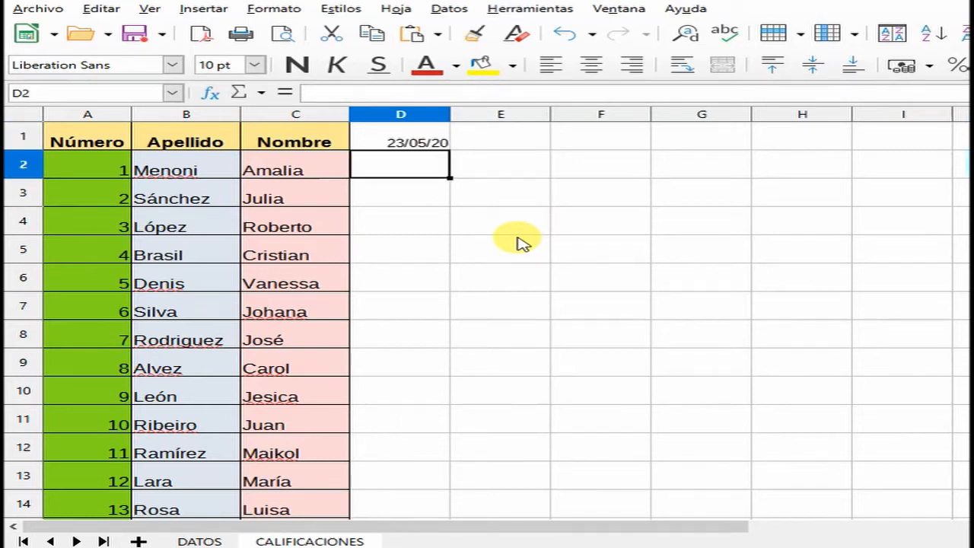
Format the date in D1 as 12 pt bold.
click(415, 143)
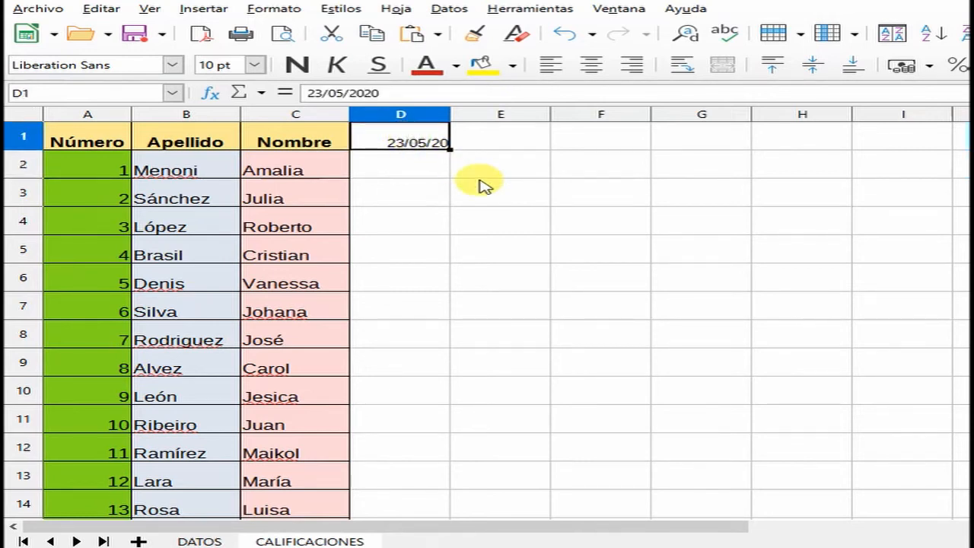
click(137, 66)
text(Arial)
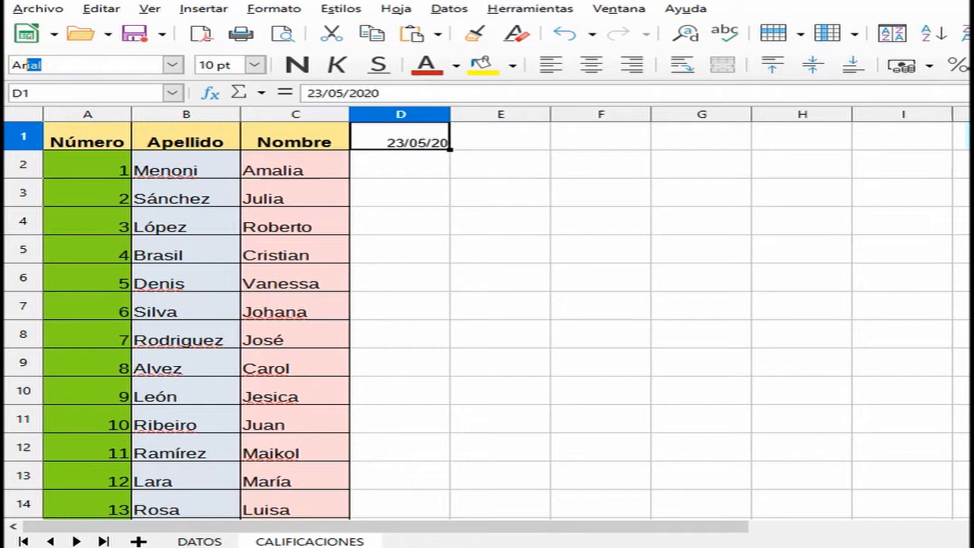
click(254, 65)
click(221, 123)
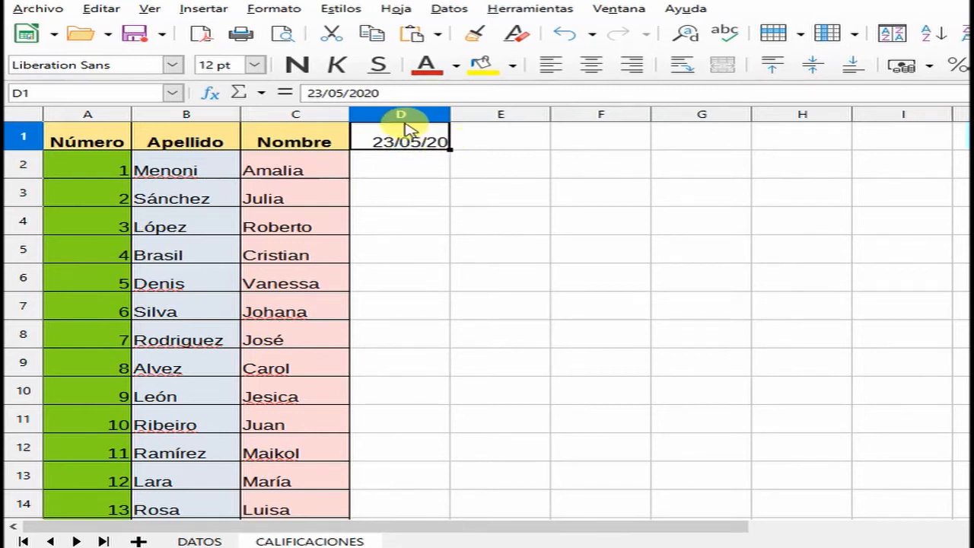
click(298, 67)
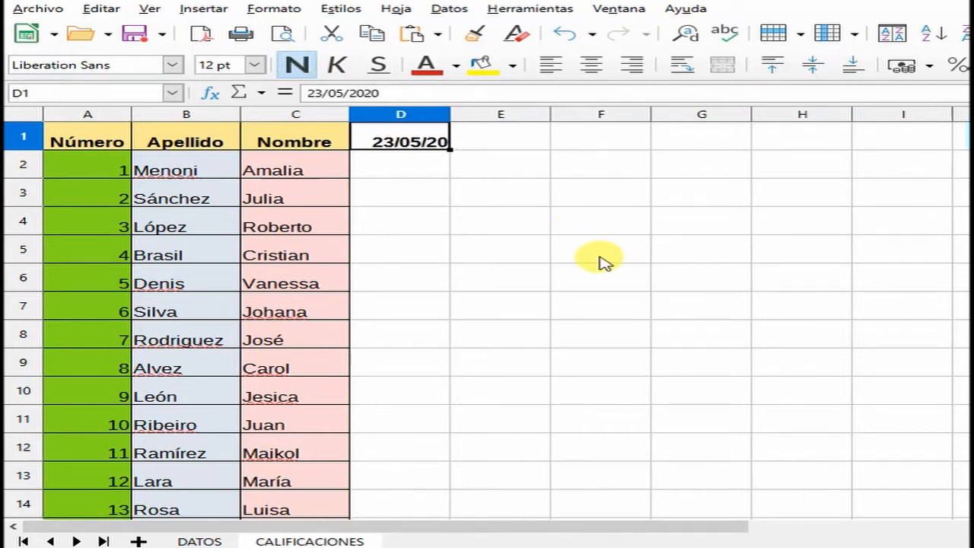
Rotate the text in D1 to 90 degrees through the cell format's alignment settings.
right_click(400, 141)
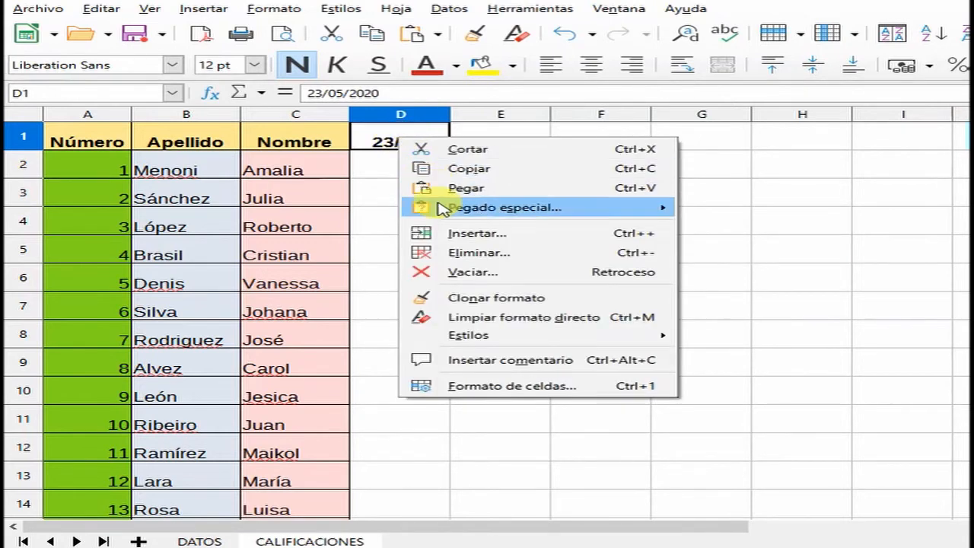
click(485, 386)
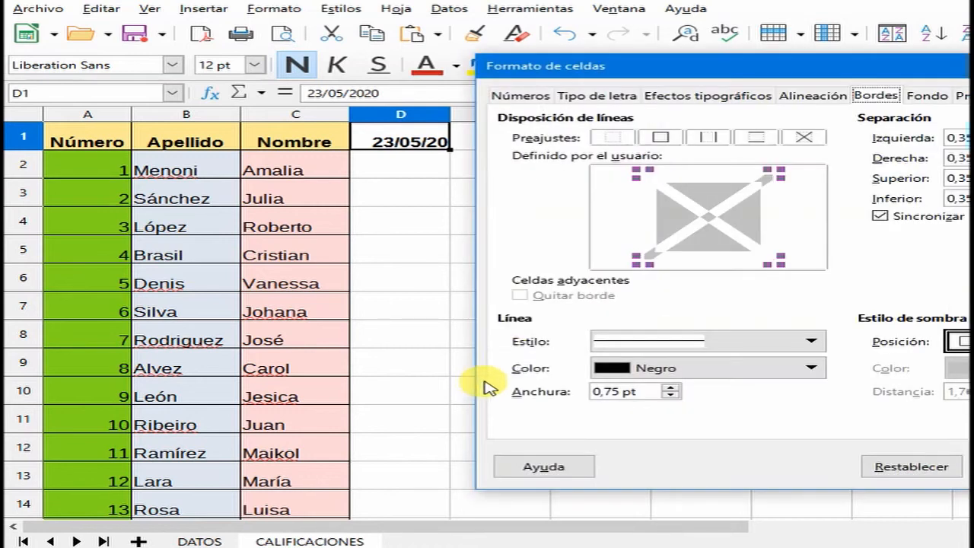
drag(757, 64, 538, 61)
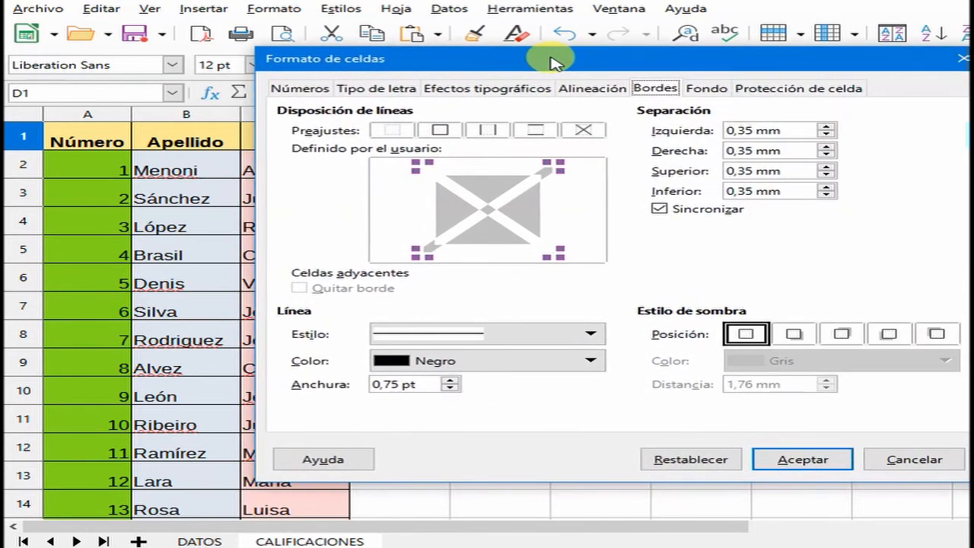
click(591, 89)
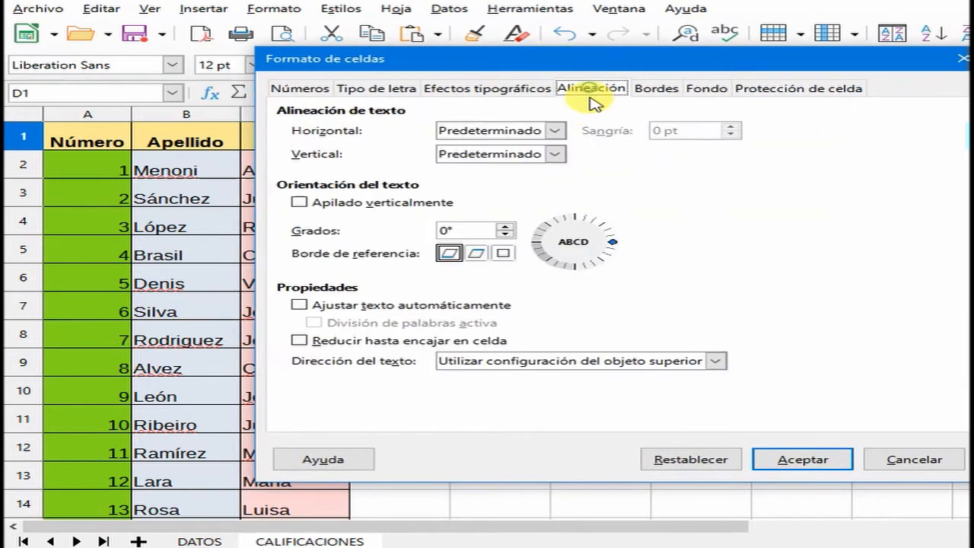
click(577, 220)
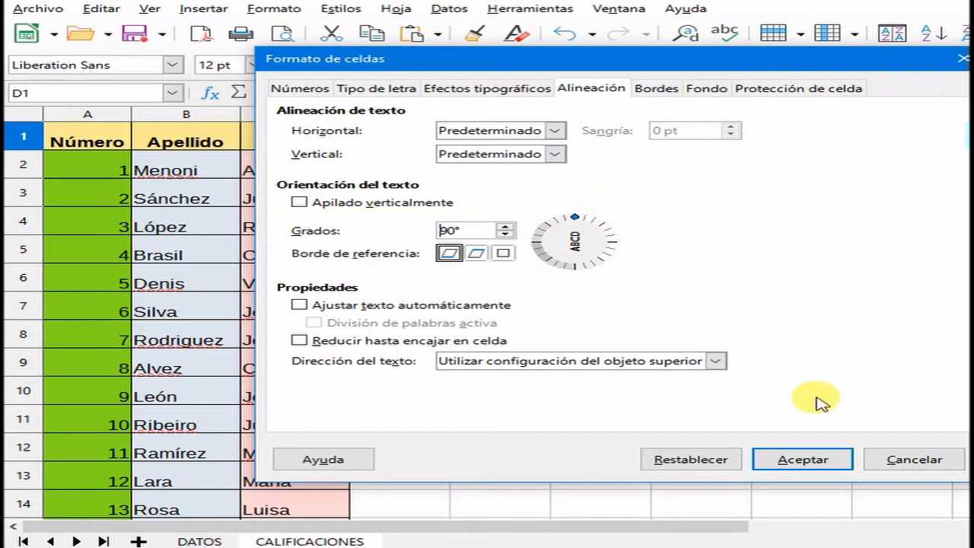
click(798, 458)
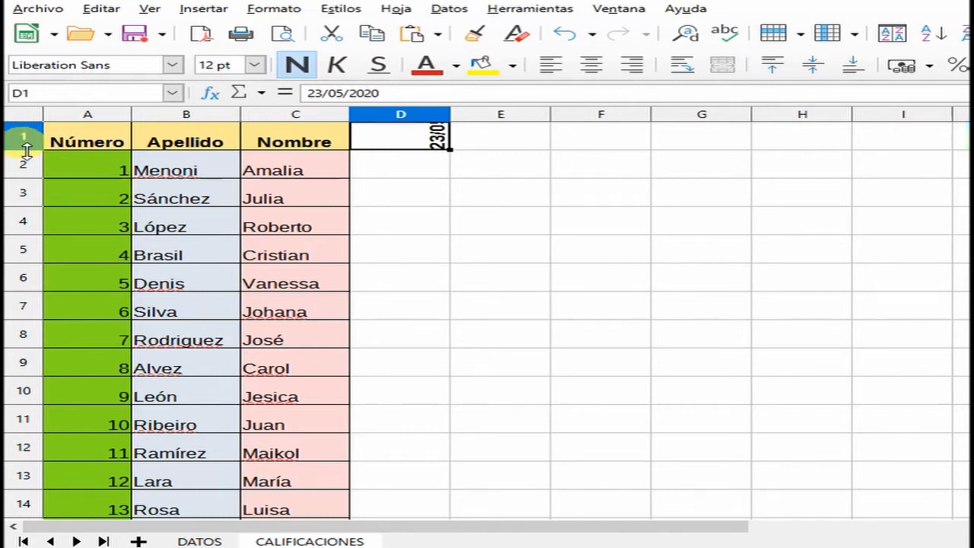
Make row 1 about twice as tall and narrow column D to suit the rotated date.
drag(26, 149, 23, 178)
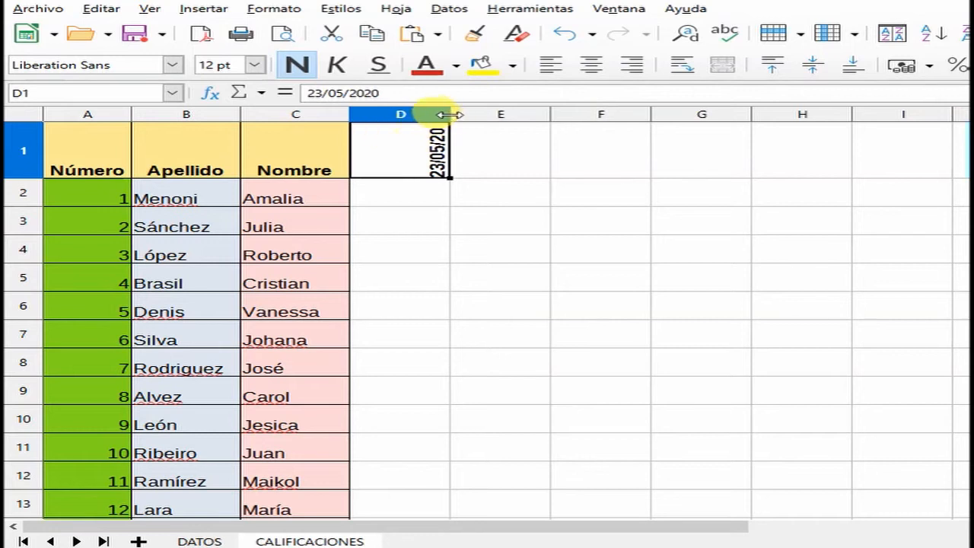
drag(449, 115, 409, 115)
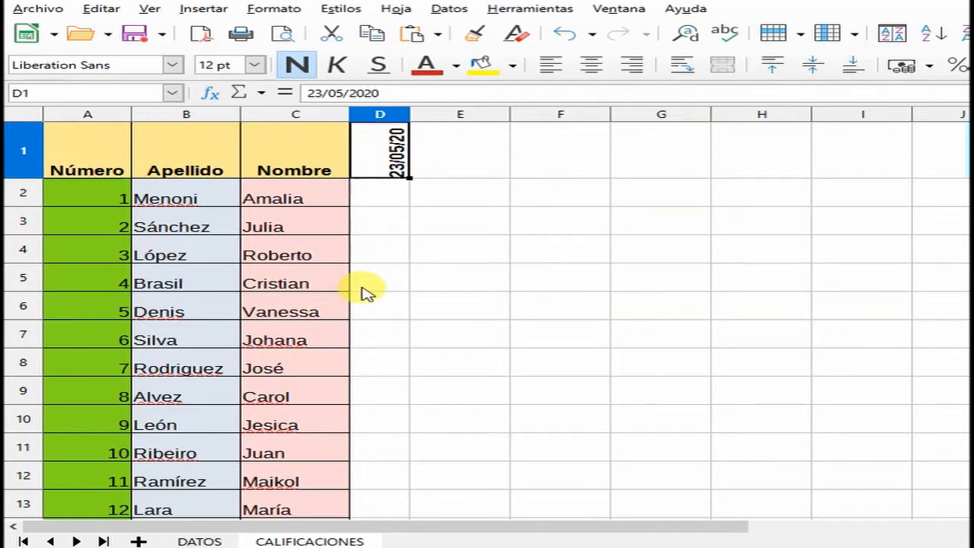
Start a validity rule for cells D2:D20 that allows only whole numbers (Números enteros).
scroll(366, 381, down, 3)
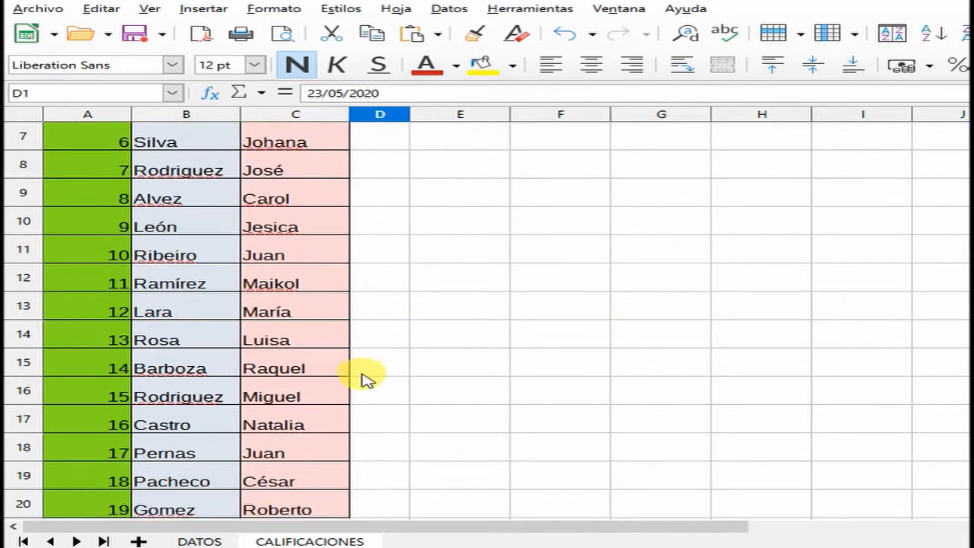
scroll(365, 380, up, 3)
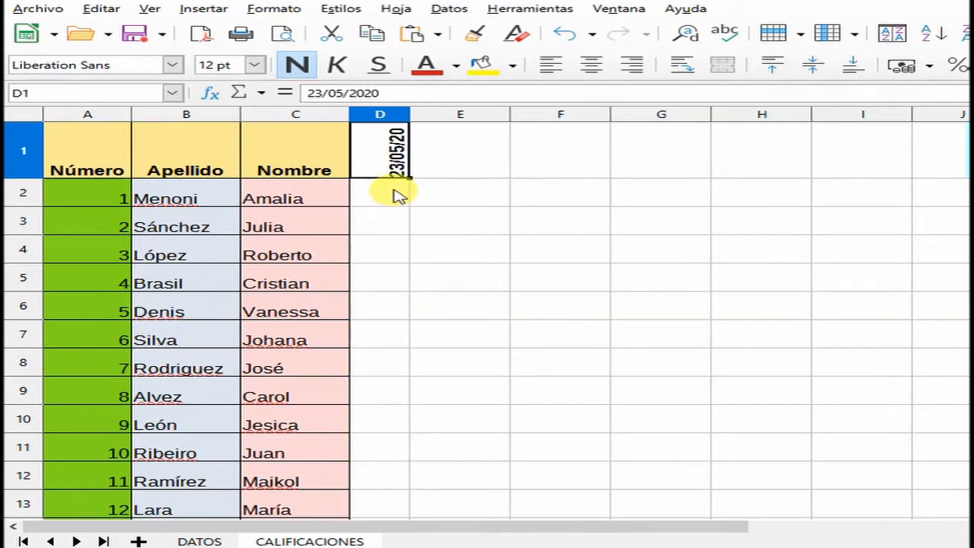
drag(399, 195, 373, 351)
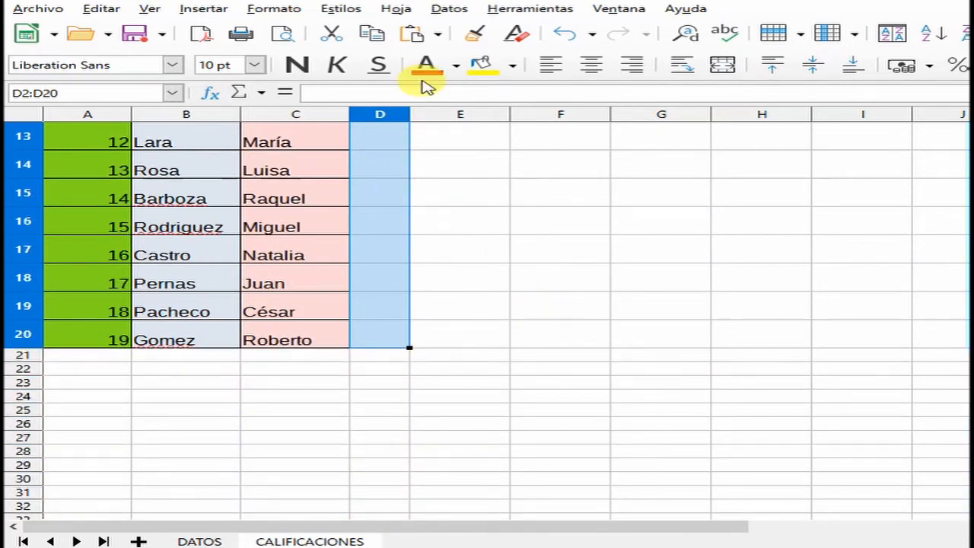
click(457, 12)
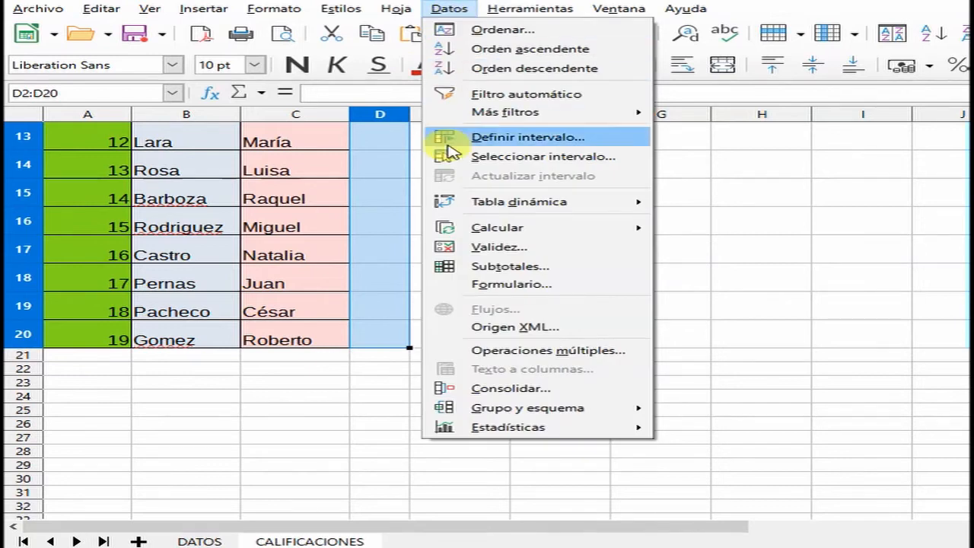
click(465, 247)
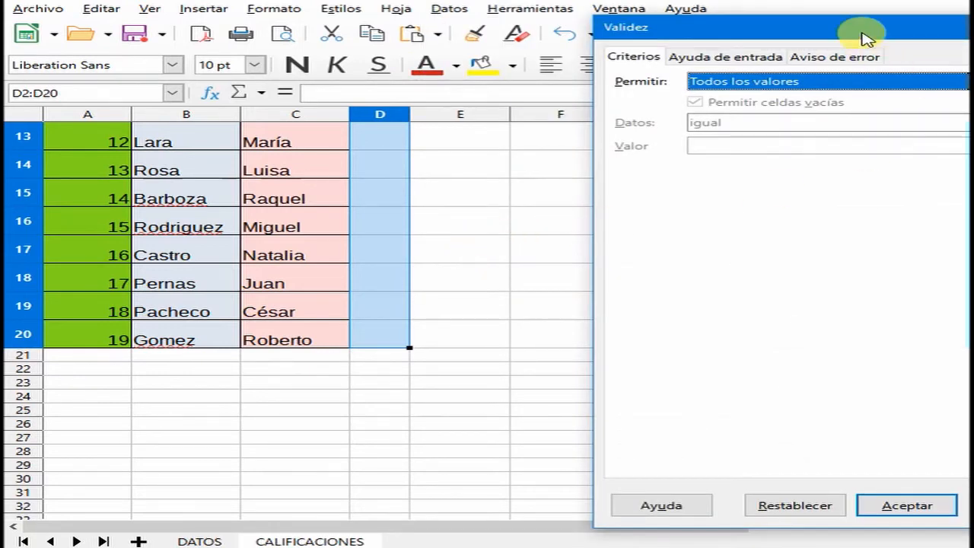
drag(862, 32, 698, 47)
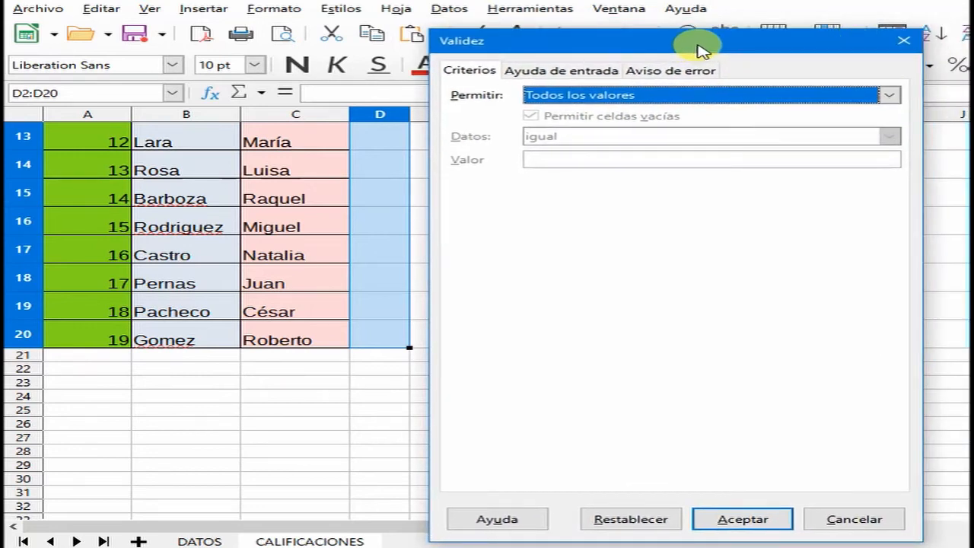
click(891, 97)
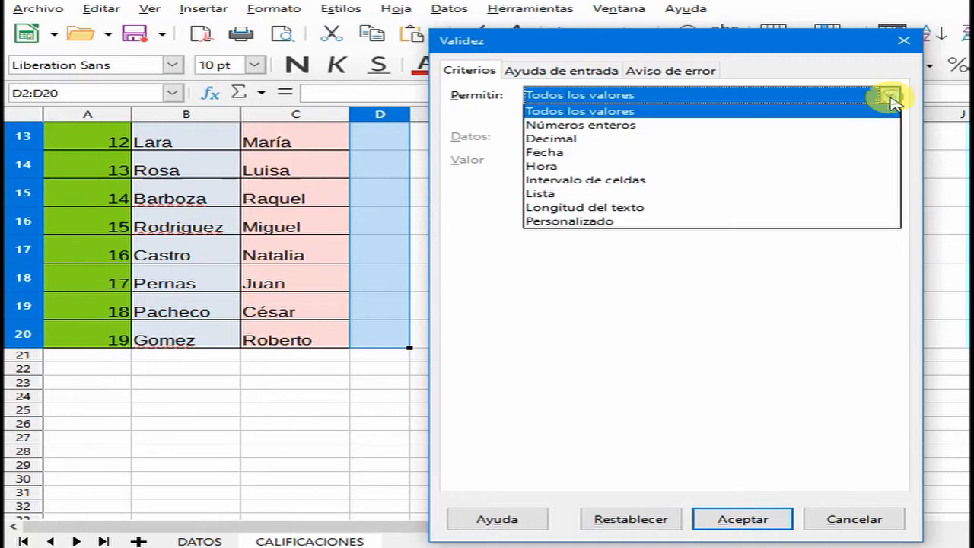
click(630, 125)
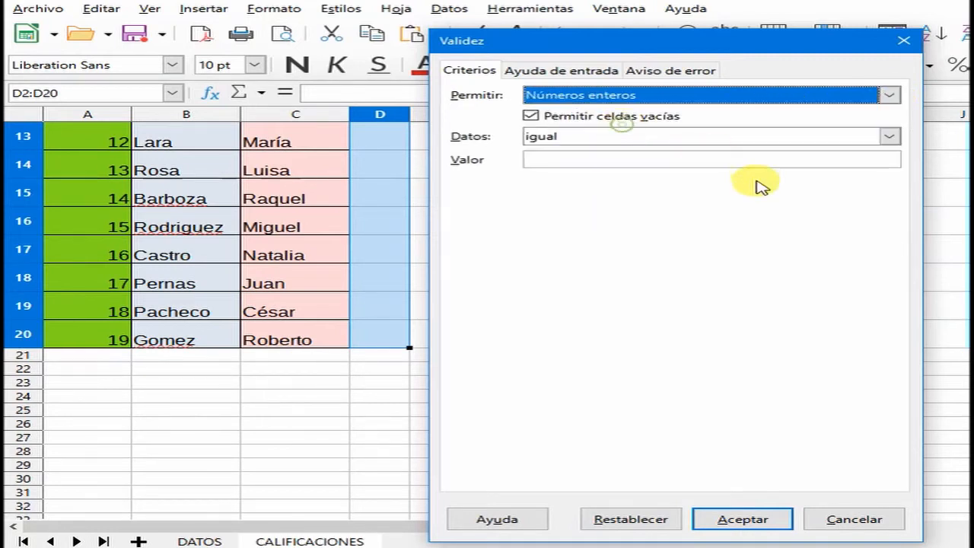
Limit the validity rule to a valid range (intervalo válido) with minimum 1 and maximum 12, and apply it.
click(889, 136)
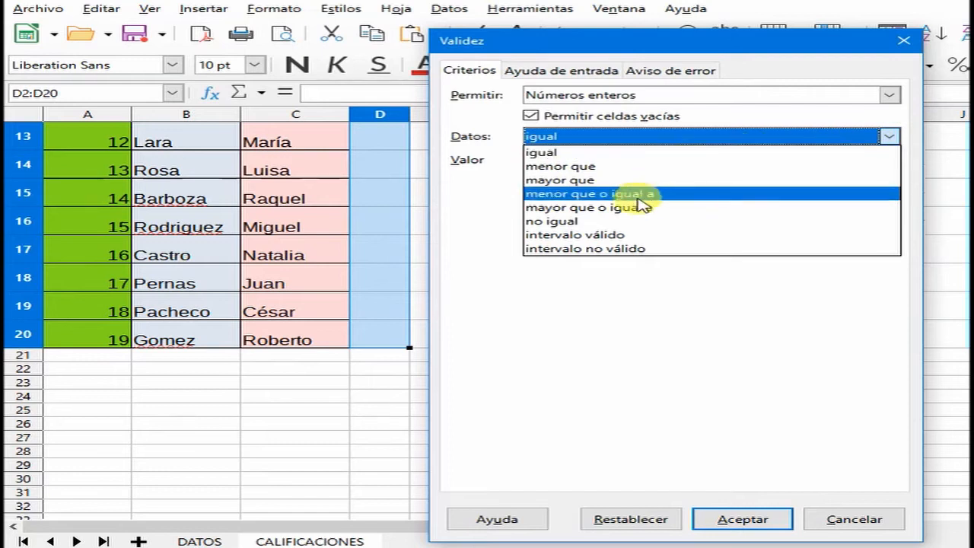
click(608, 235)
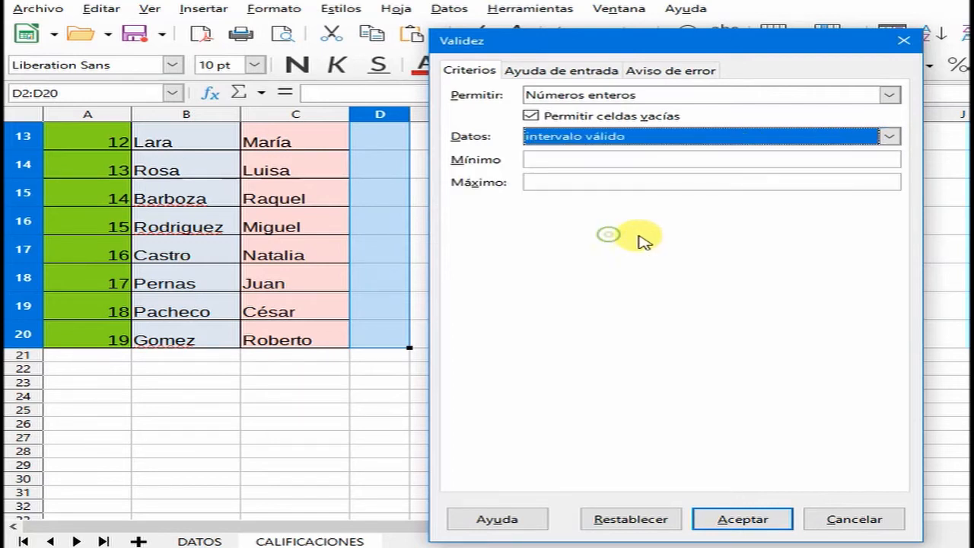
click(587, 163)
text(1)
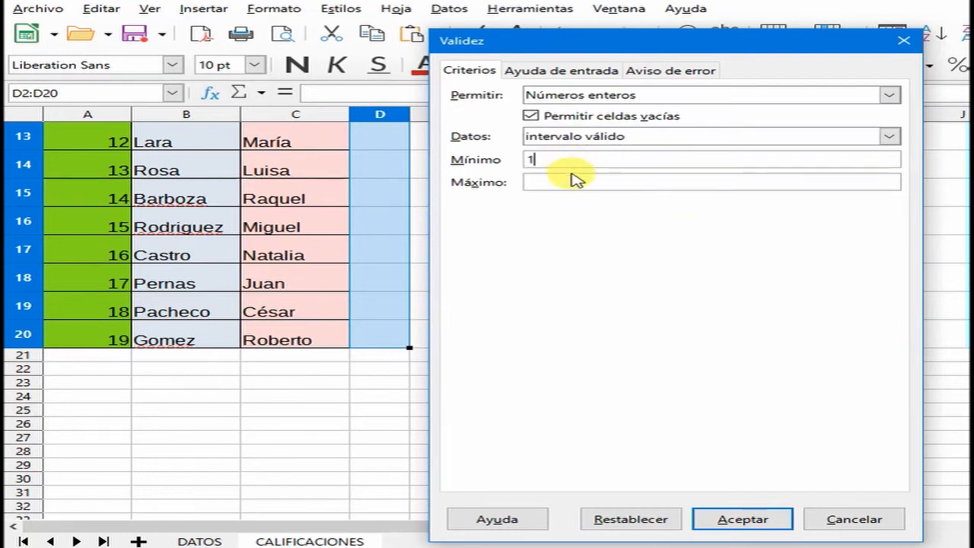
click(559, 182)
text(12)
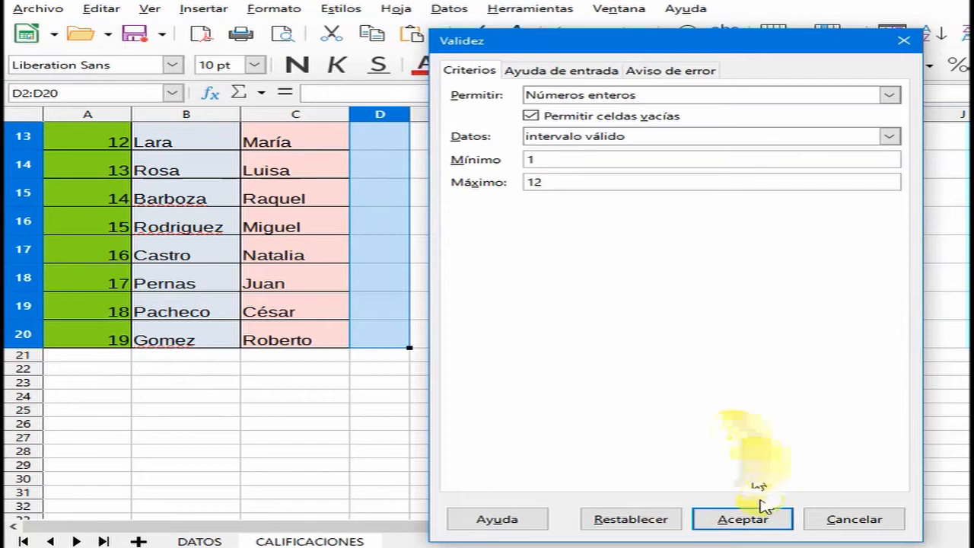
click(752, 521)
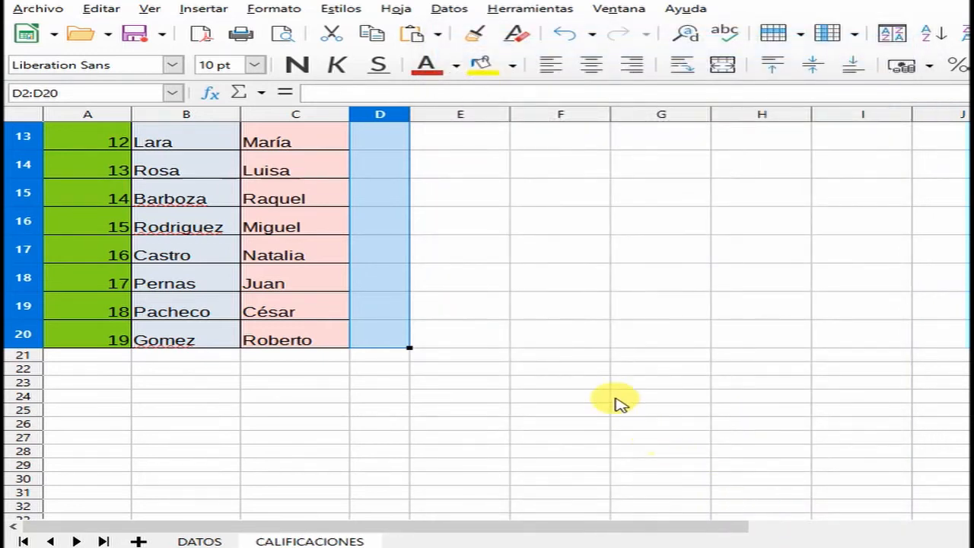
Enter the grade 7 in D2 for the first student.
scroll(455, 206, up, 4)
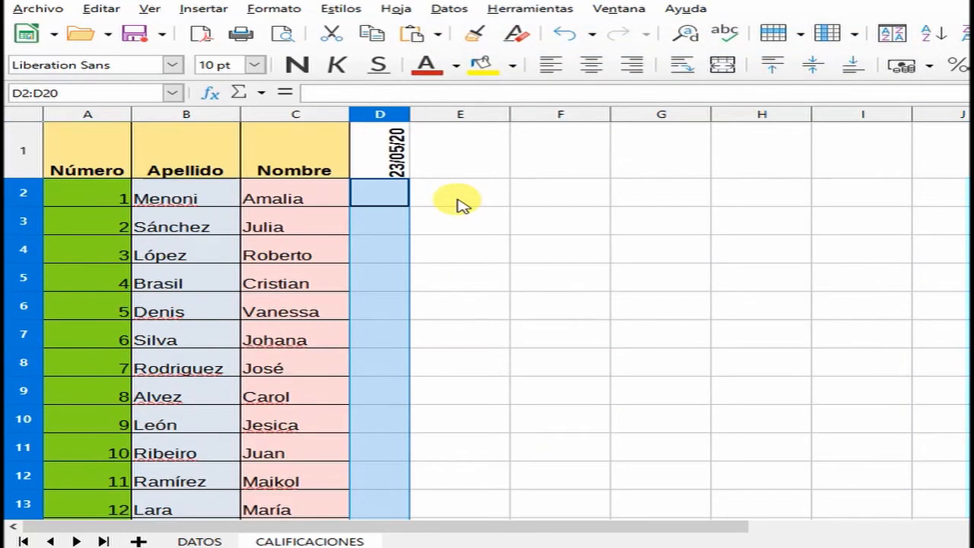
click(385, 219)
click(390, 190)
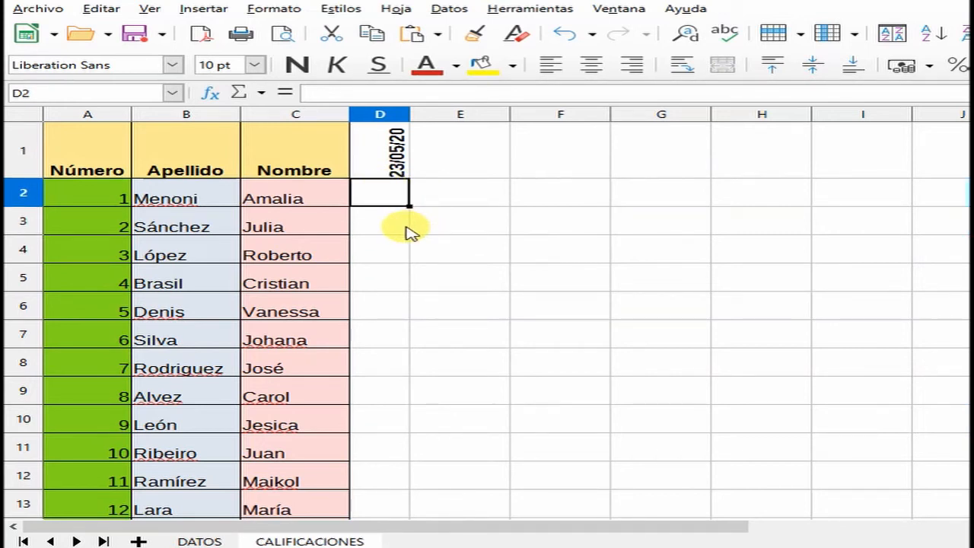
text(7)
key(Return)
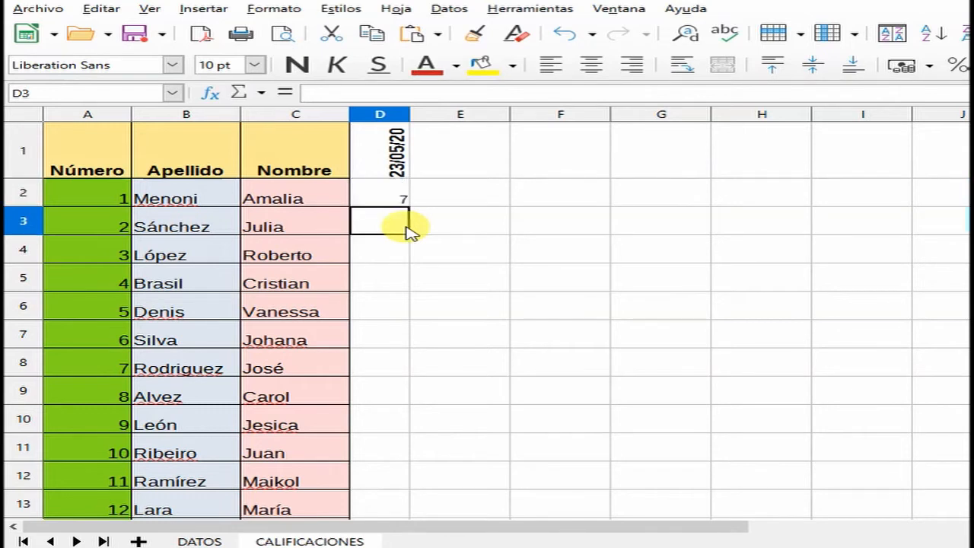
Test the validity rule by trying to enter 23 in D2, and dismiss the resulting dialog.
key(Up)
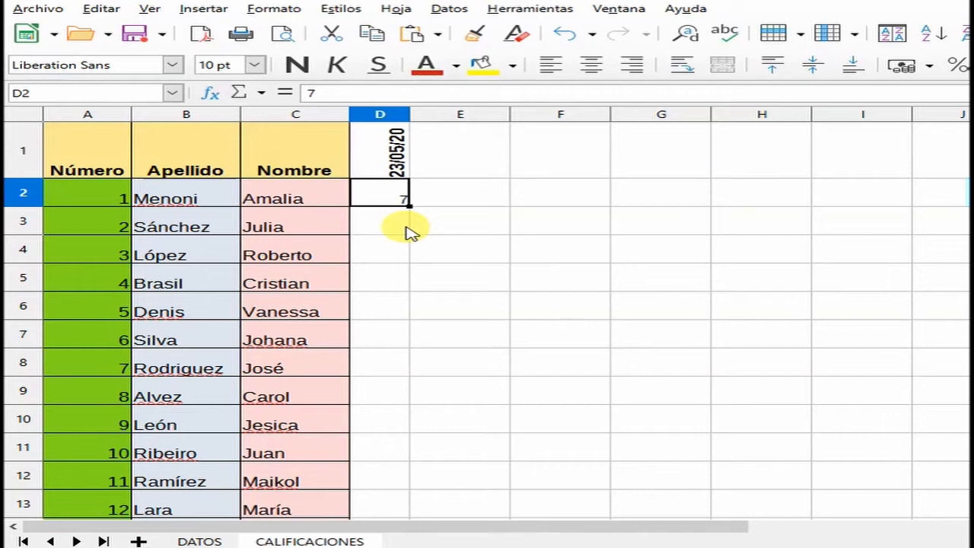
text(23)
key(Return)
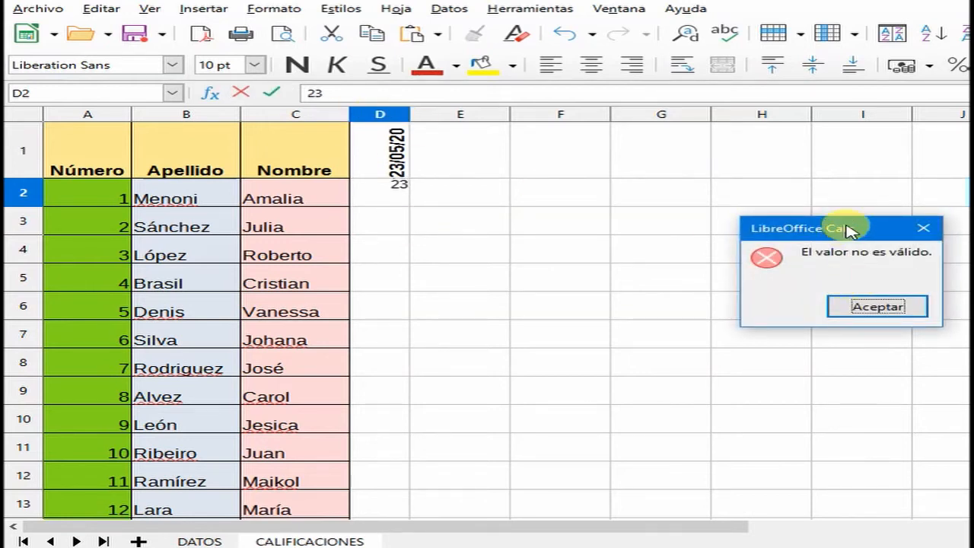
drag(848, 224, 583, 203)
click(611, 281)
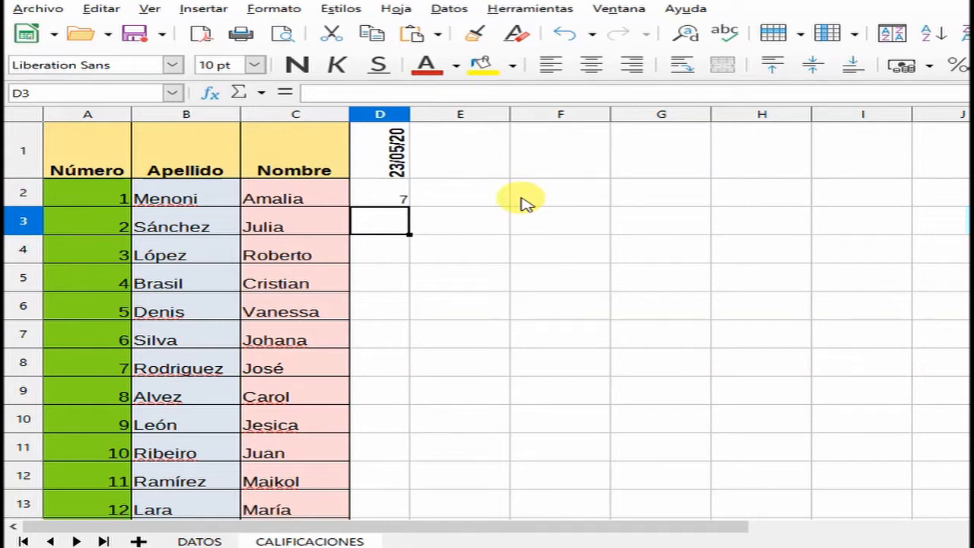
Start a conditional format for the grade cells D2:D20 with the condition that the cell value is between (está entre) 1 and 4.
click(398, 198)
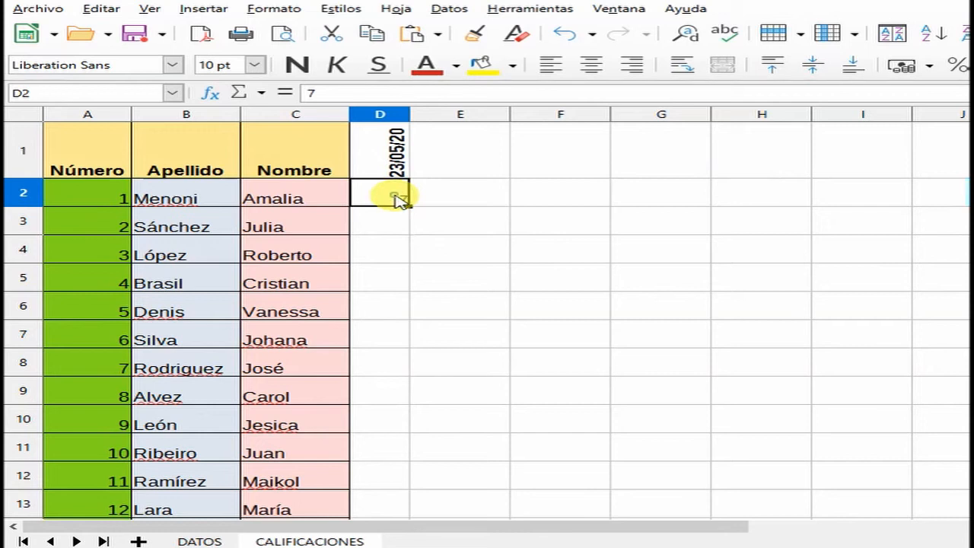
drag(398, 198, 374, 452)
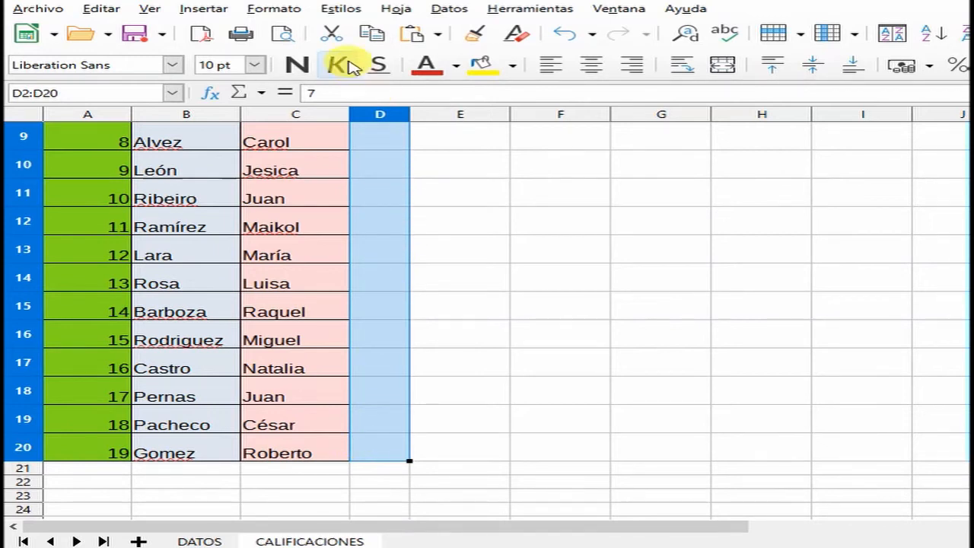
click(280, 11)
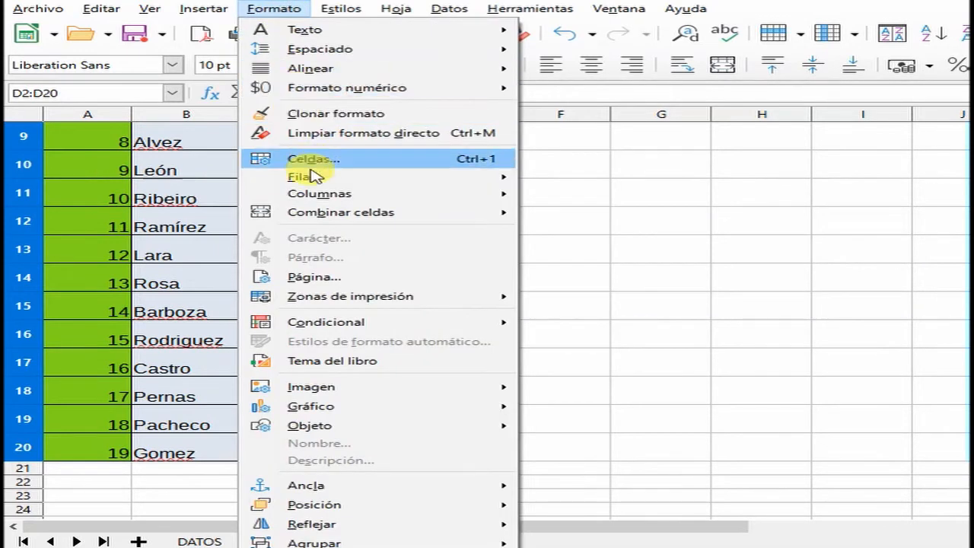
mouse_move(346, 327)
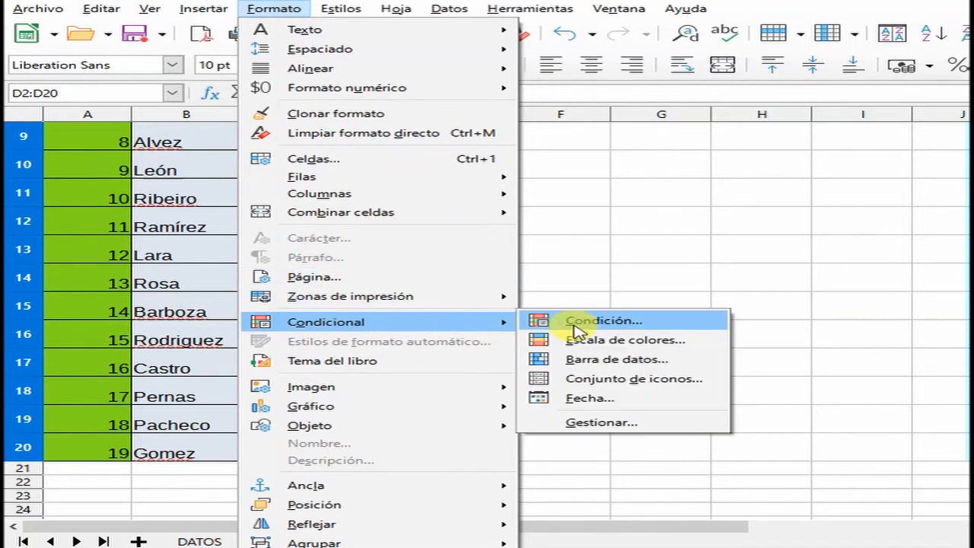
click(626, 322)
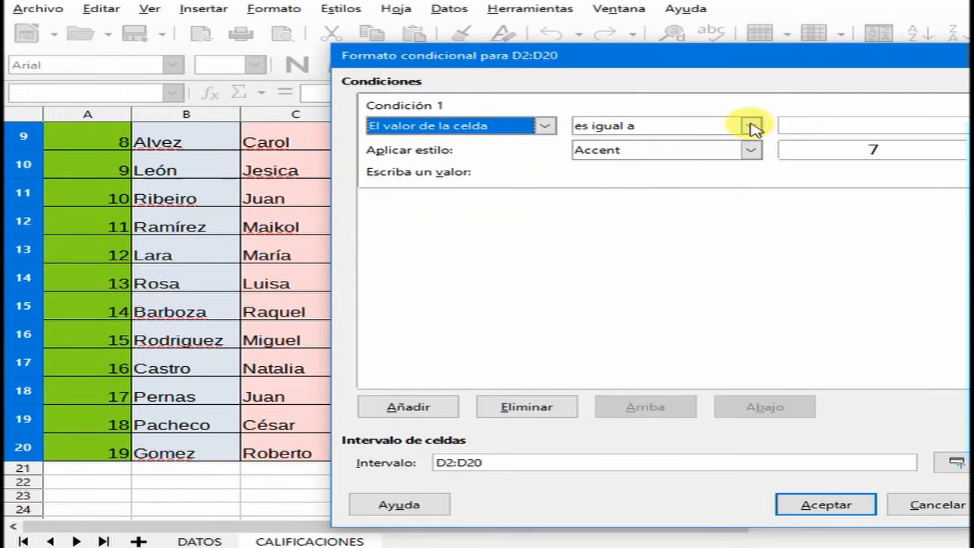
click(752, 127)
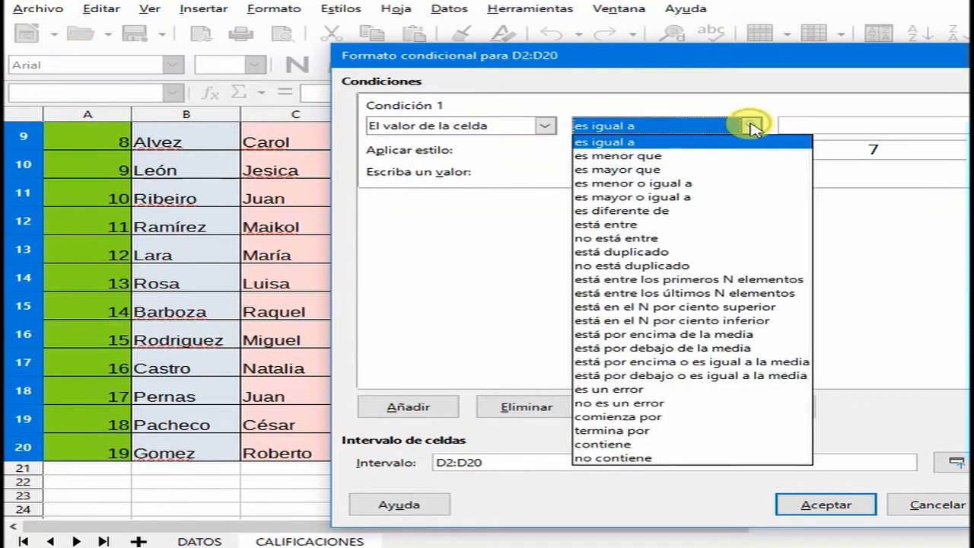
click(632, 225)
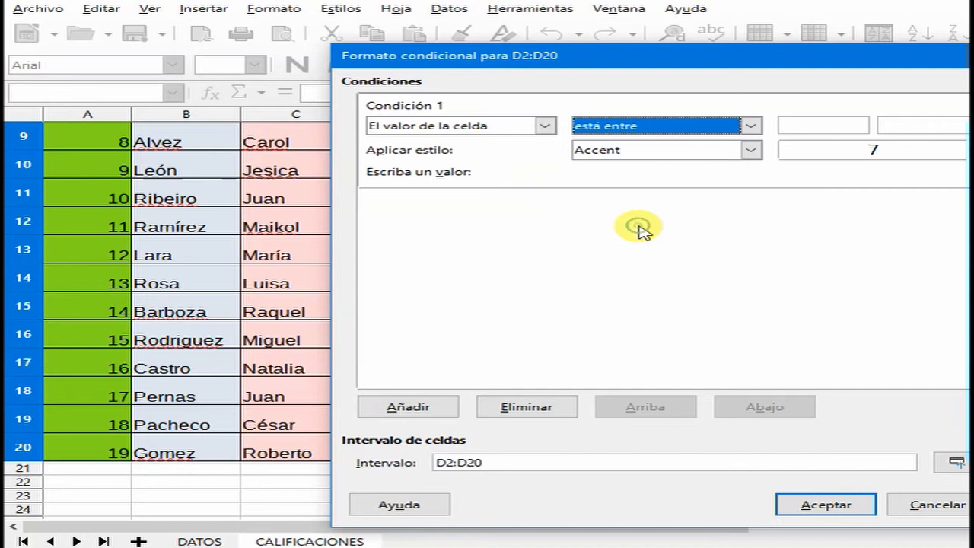
click(838, 129)
text(1)
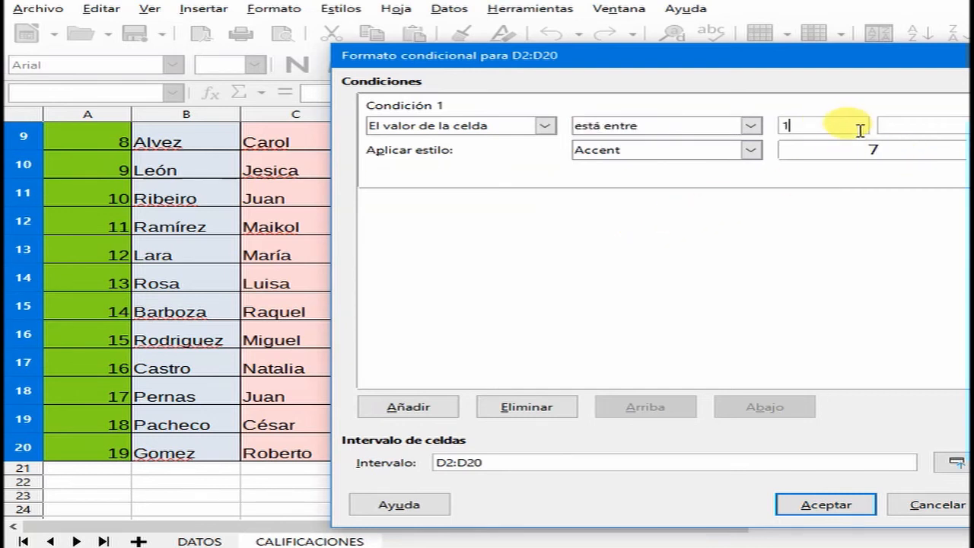
click(913, 127)
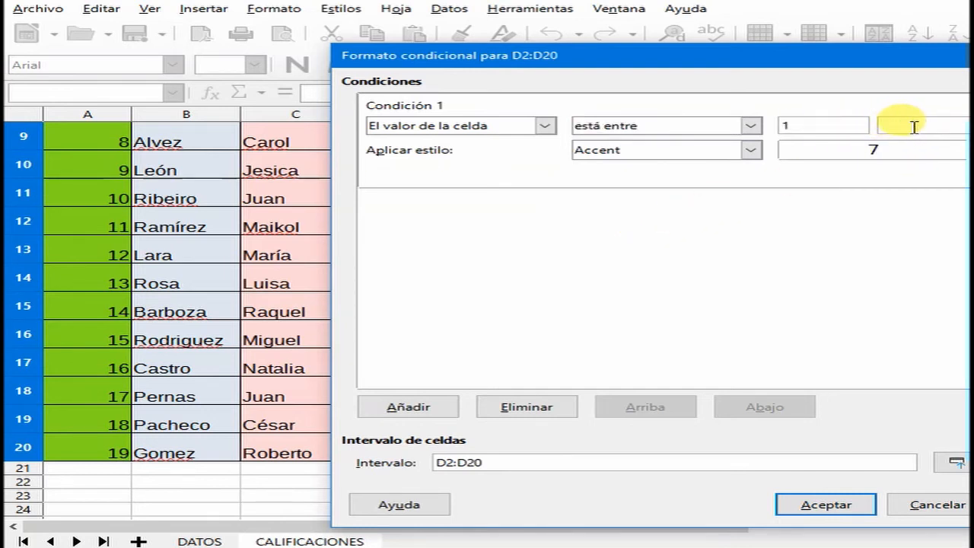
text(4)
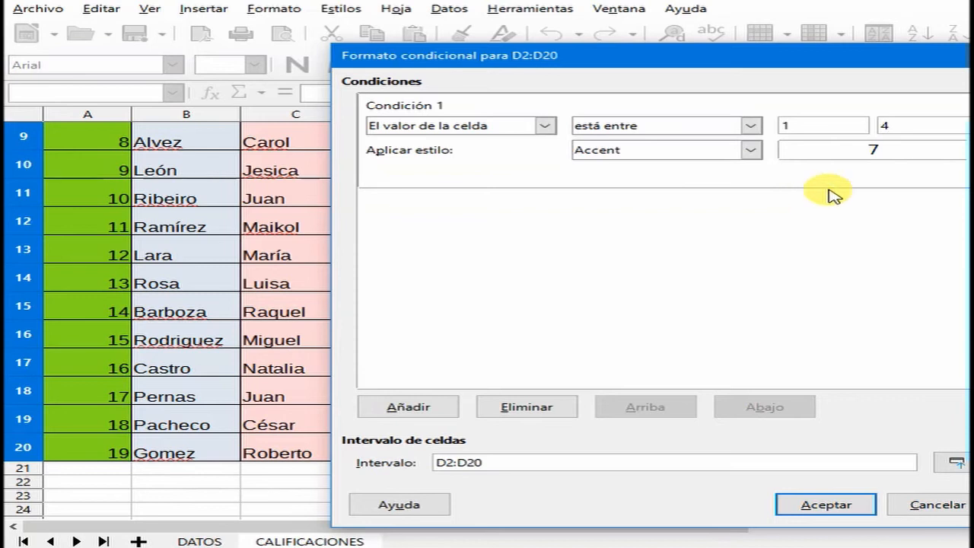
Assign the condition a new cell style with an orange-red background (ff4000), and apply the conditional format.
click(752, 151)
scroll(791, 217, up, 1)
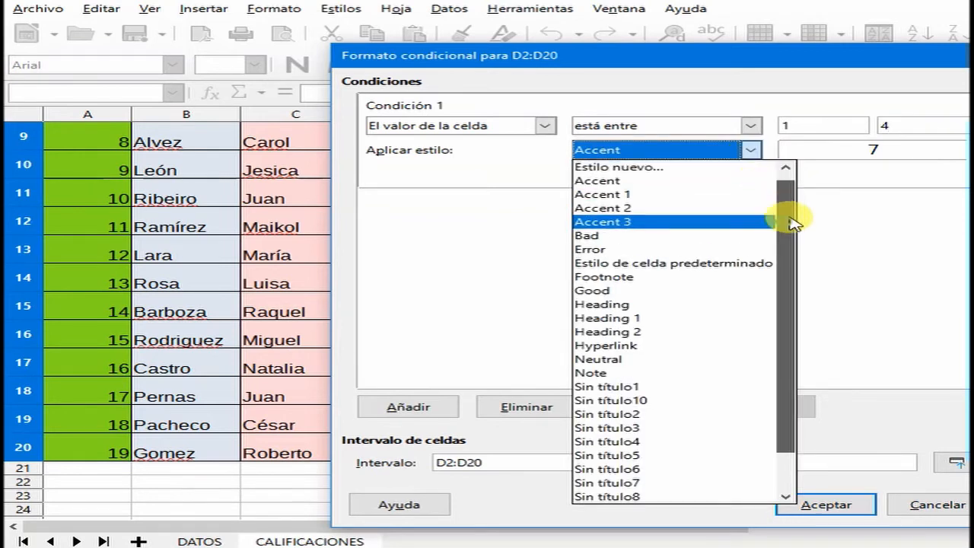
click(645, 167)
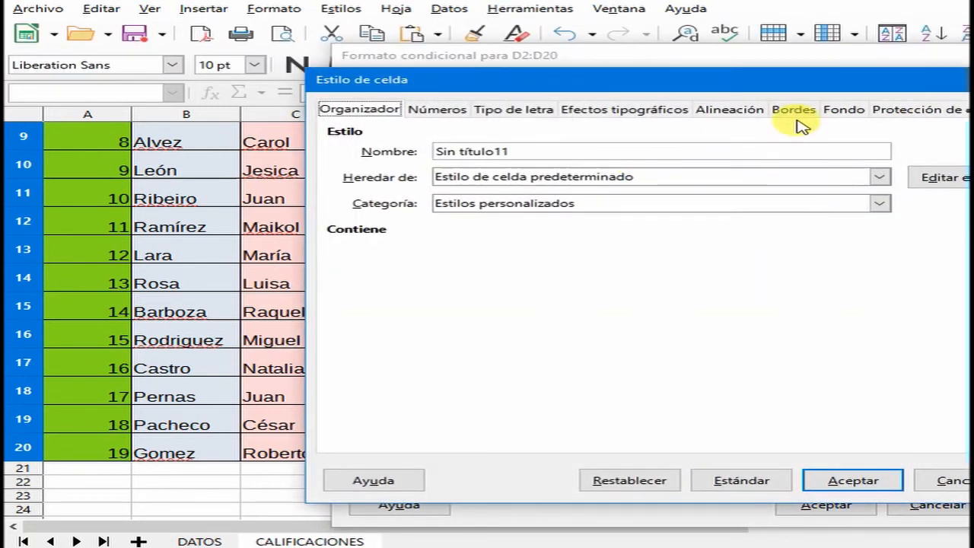
click(831, 115)
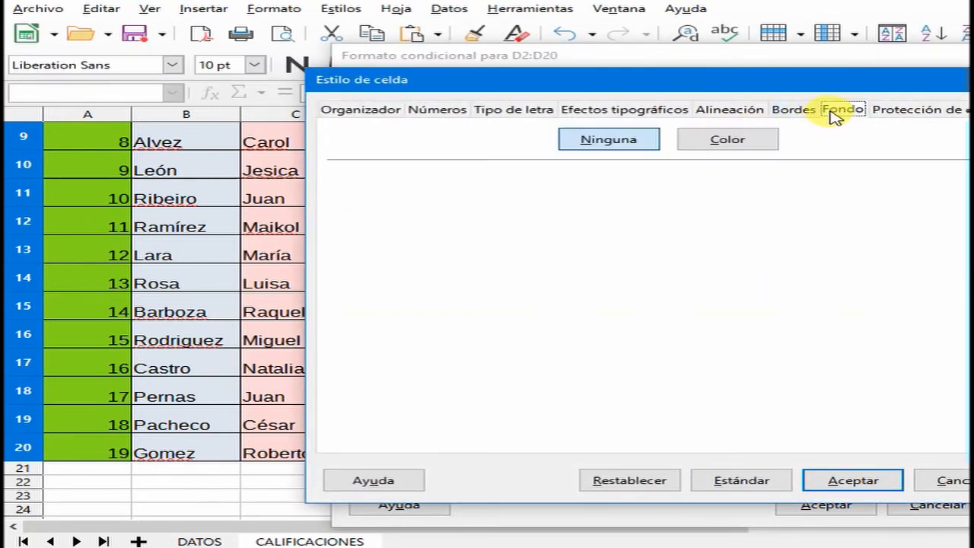
click(735, 145)
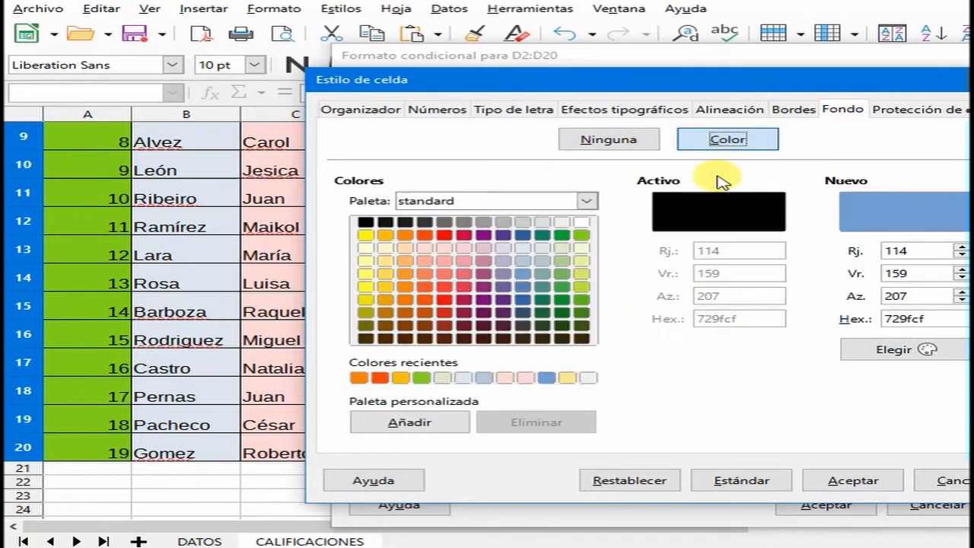
click(429, 235)
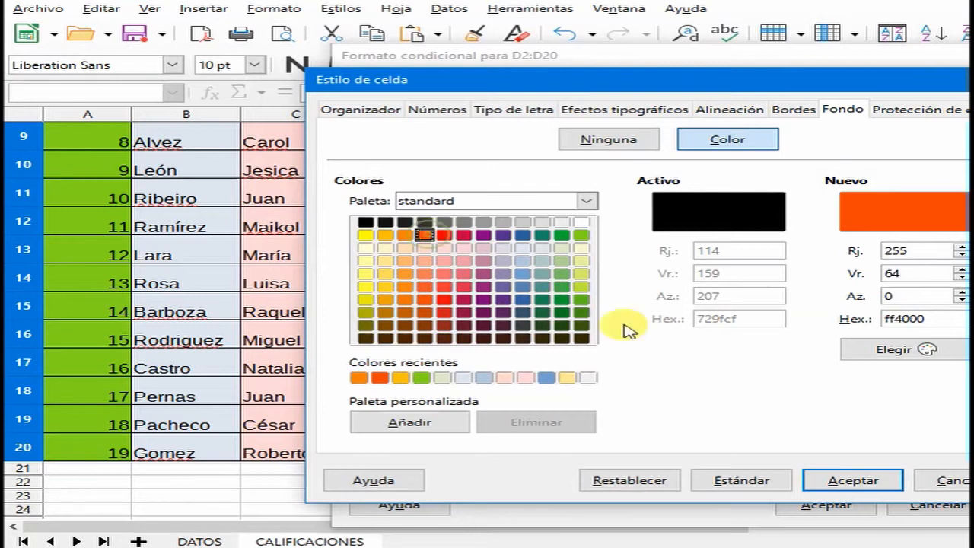
click(853, 482)
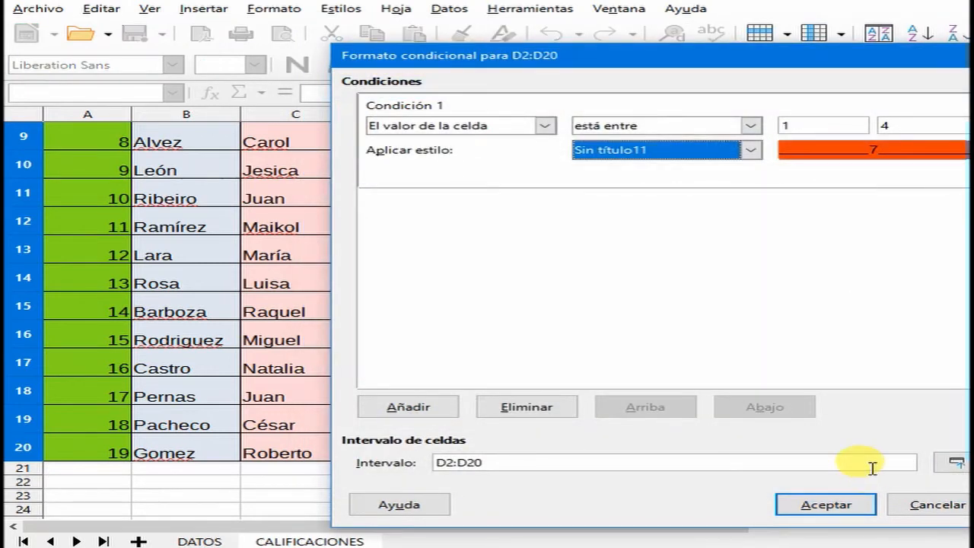
click(829, 506)
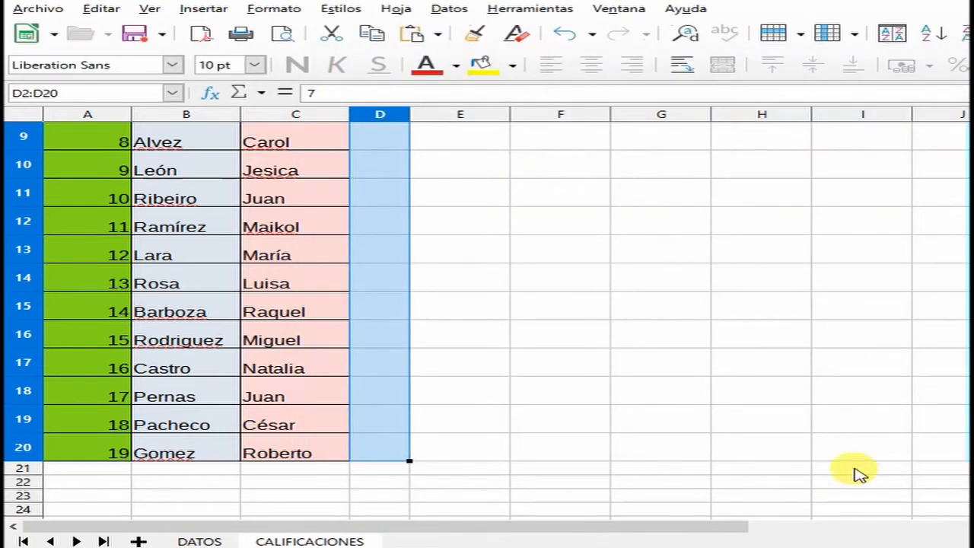
Enter the grade 3 in D3 for the second student.
scroll(753, 404, up, 3)
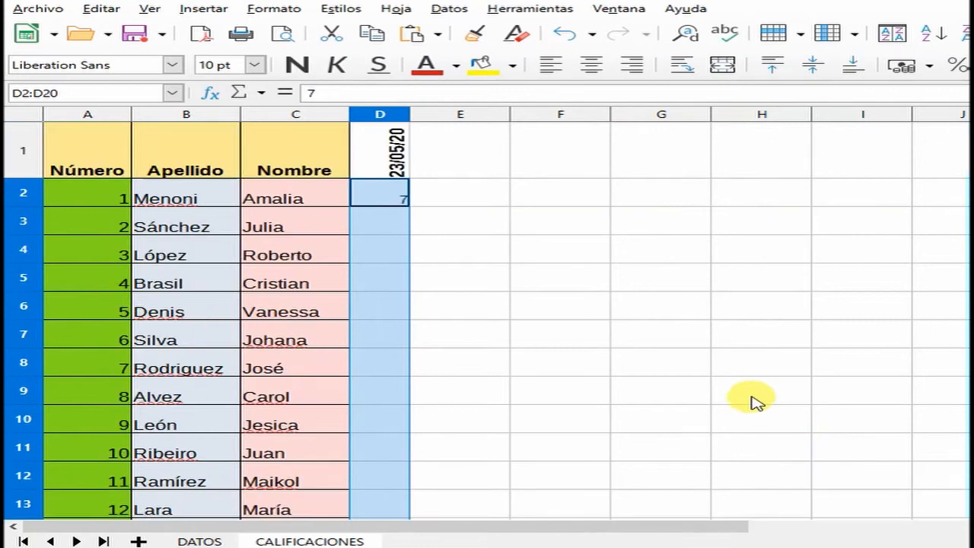
click(404, 216)
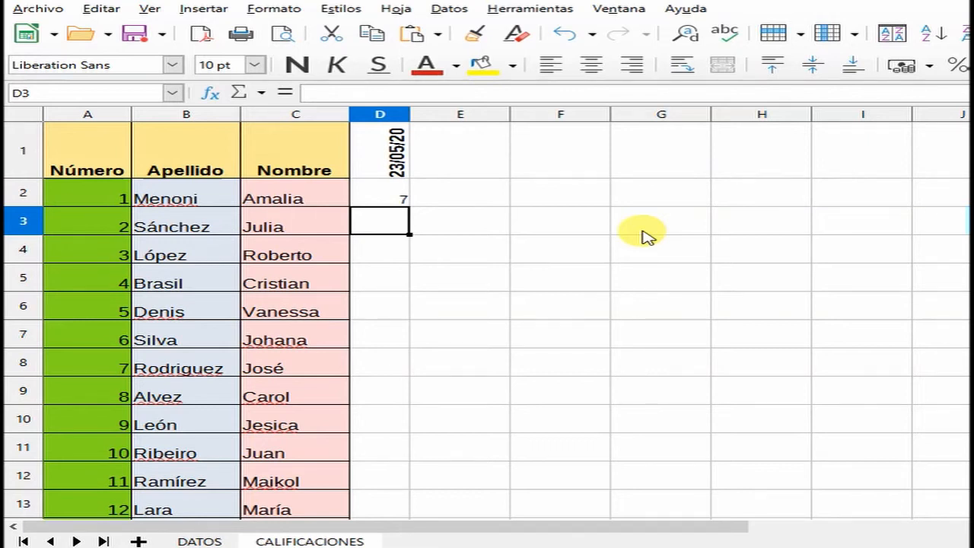
text(3)
key(Return)
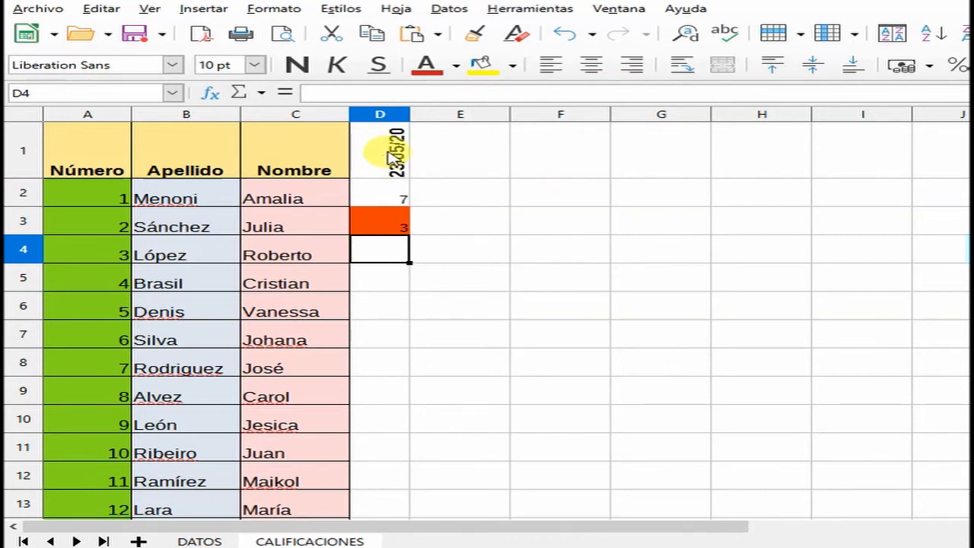
Add black 0,75 pt borders around D1:D20 and between its rows.
drag(393, 157, 398, 435)
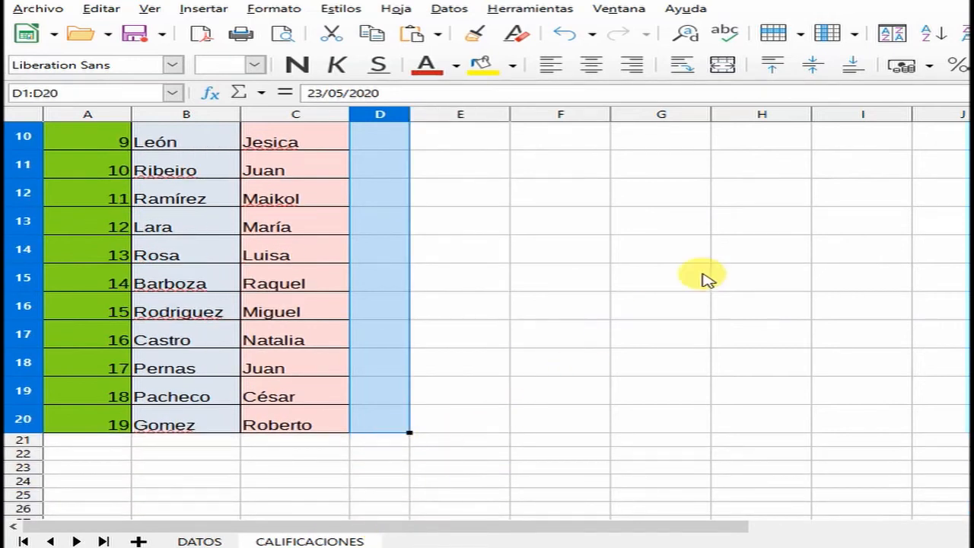
right_click(380, 193)
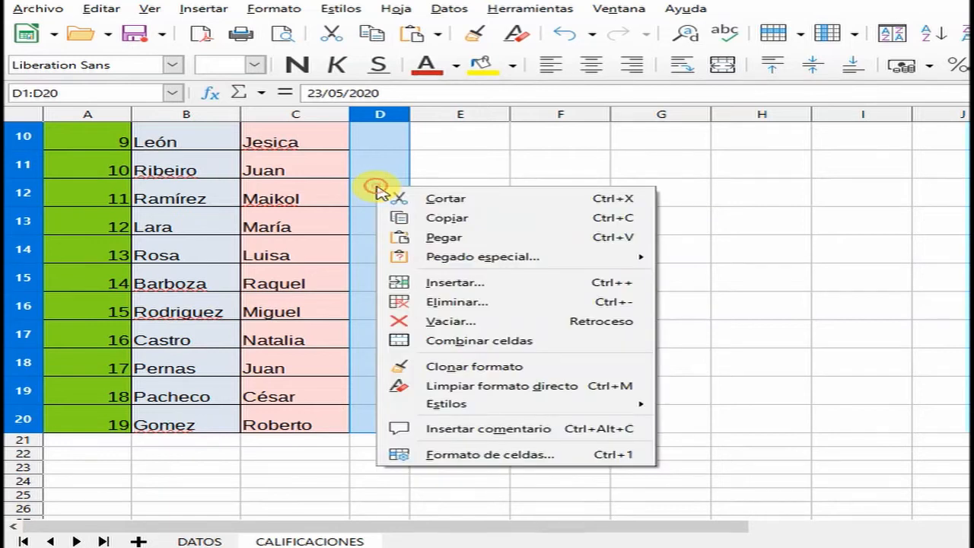
click(479, 455)
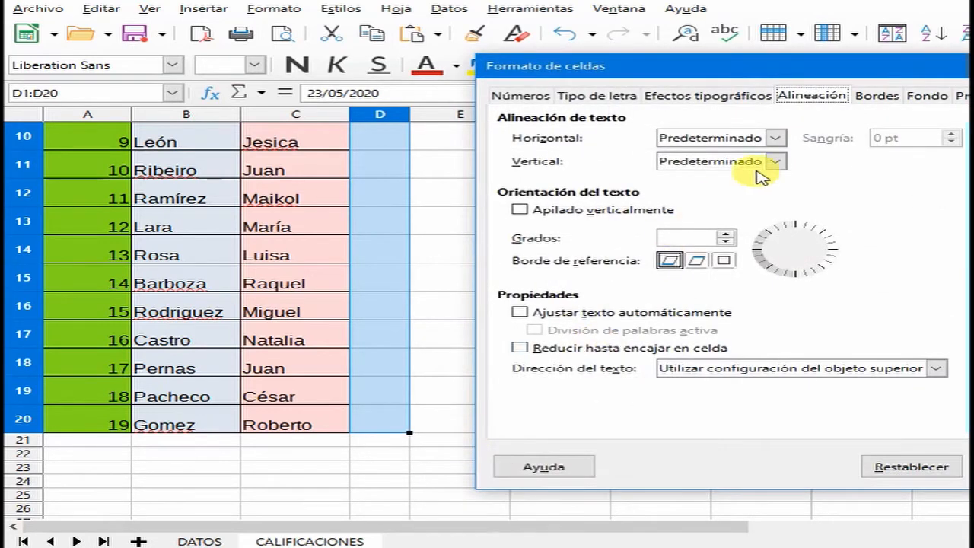
click(873, 96)
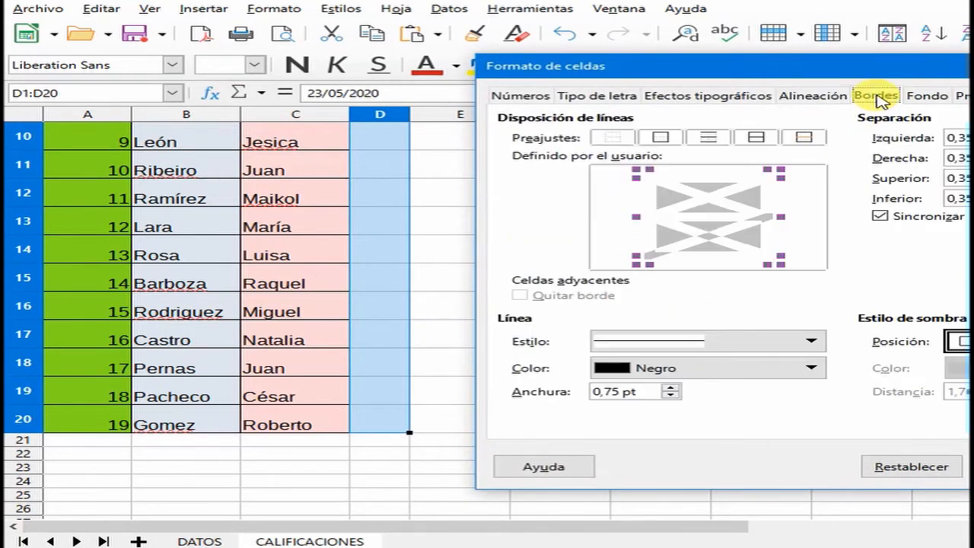
click(757, 138)
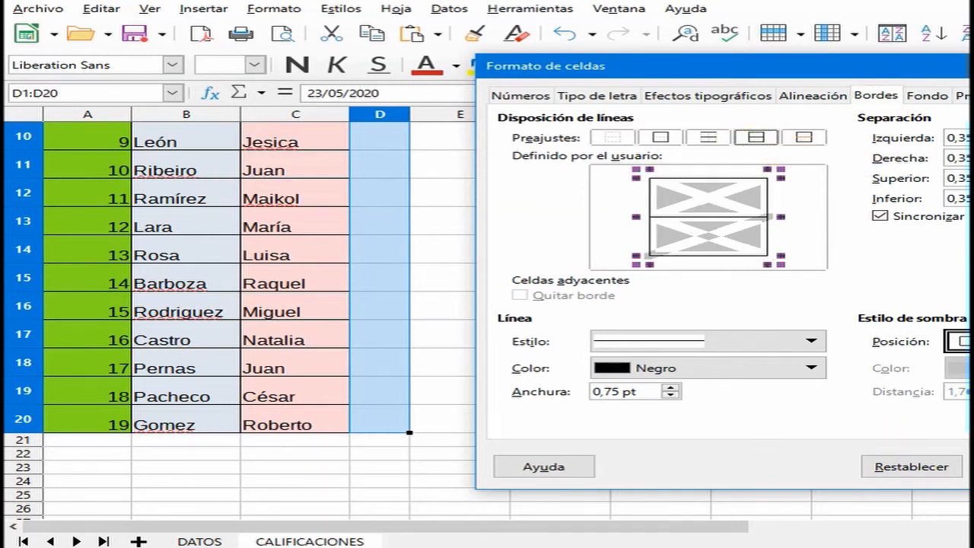
key(Return)
scroll(631, 330, up, 3)
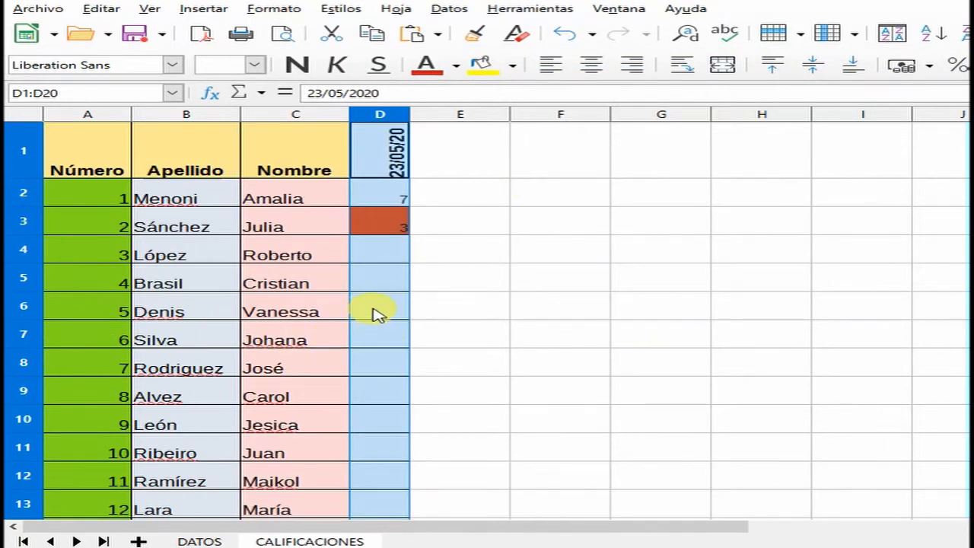
click(485, 254)
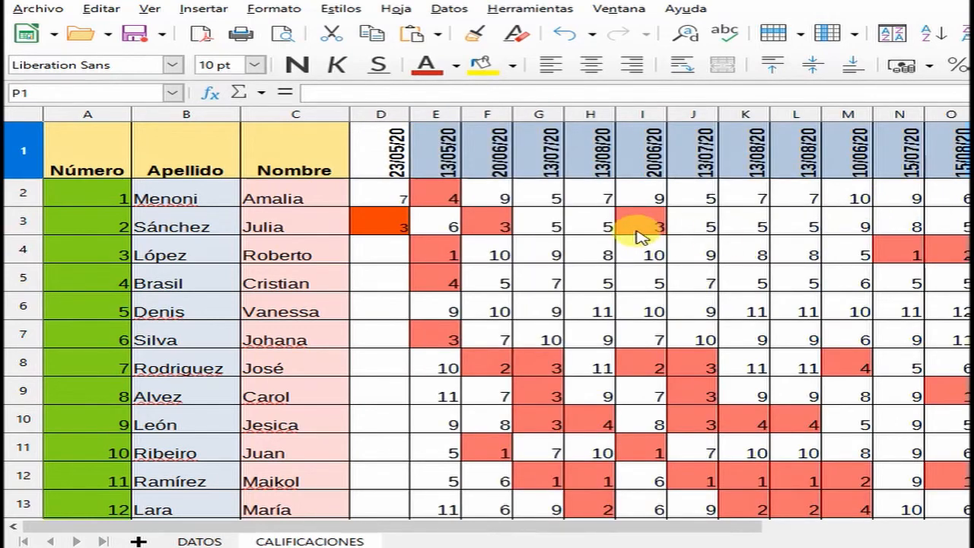
Delete the 23/05/20 grade column D.
click(380, 113)
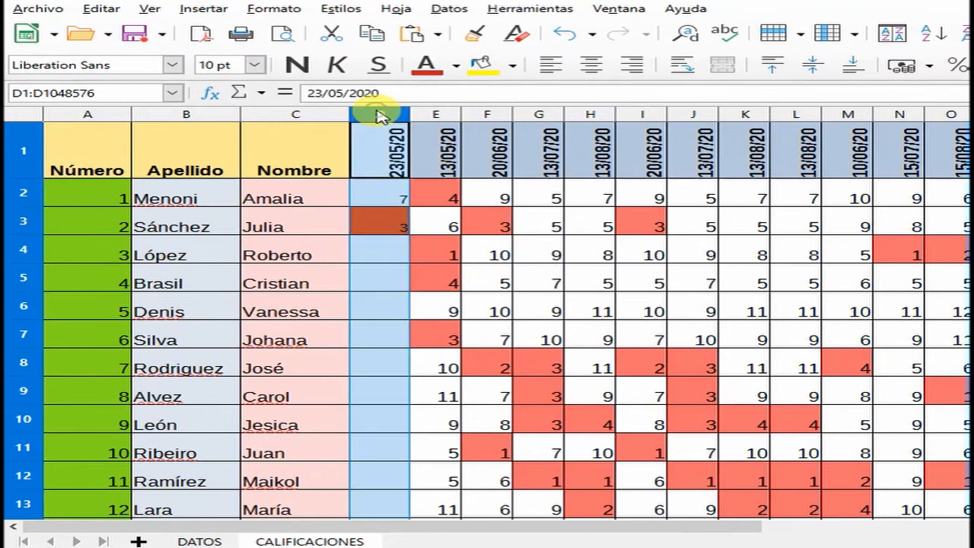
right_click(381, 113)
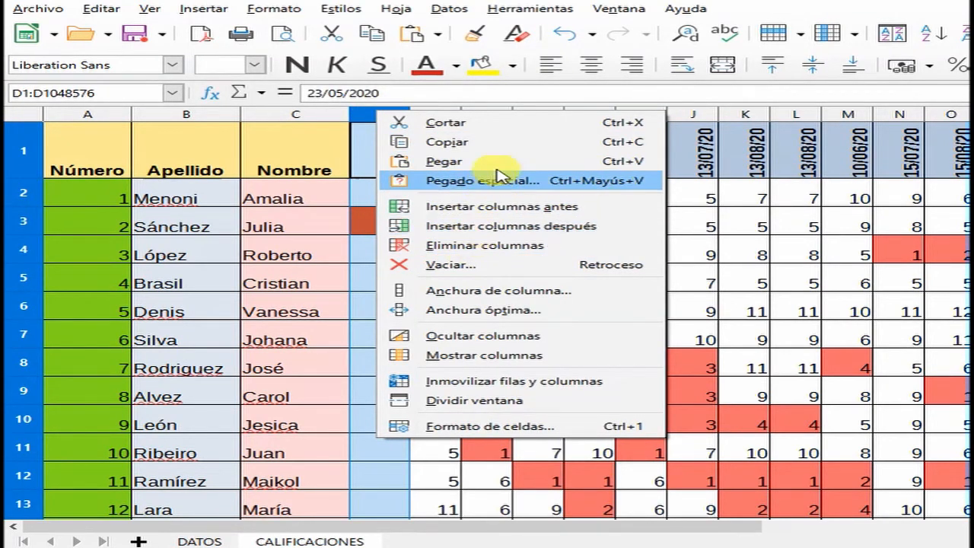
click(444, 161)
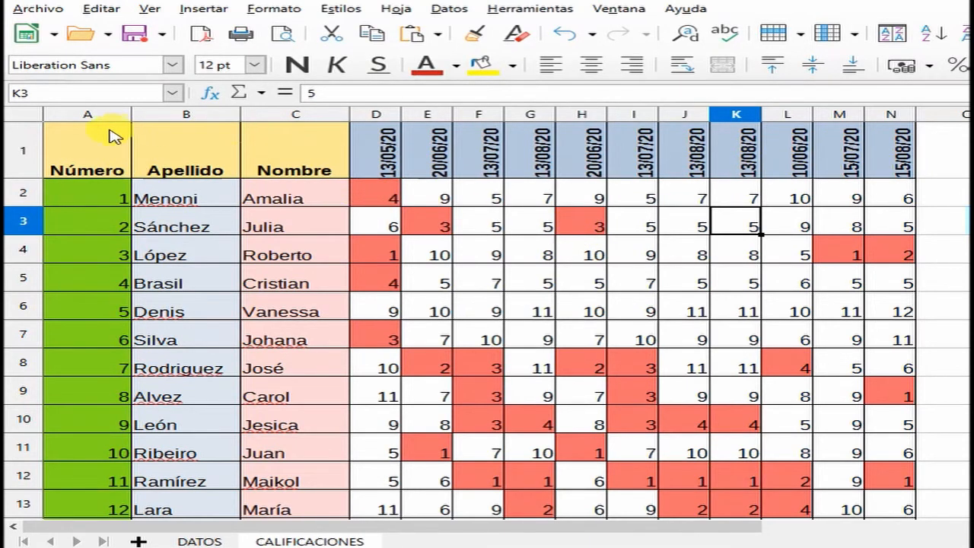
Insert an empty row above the header row.
click(23, 153)
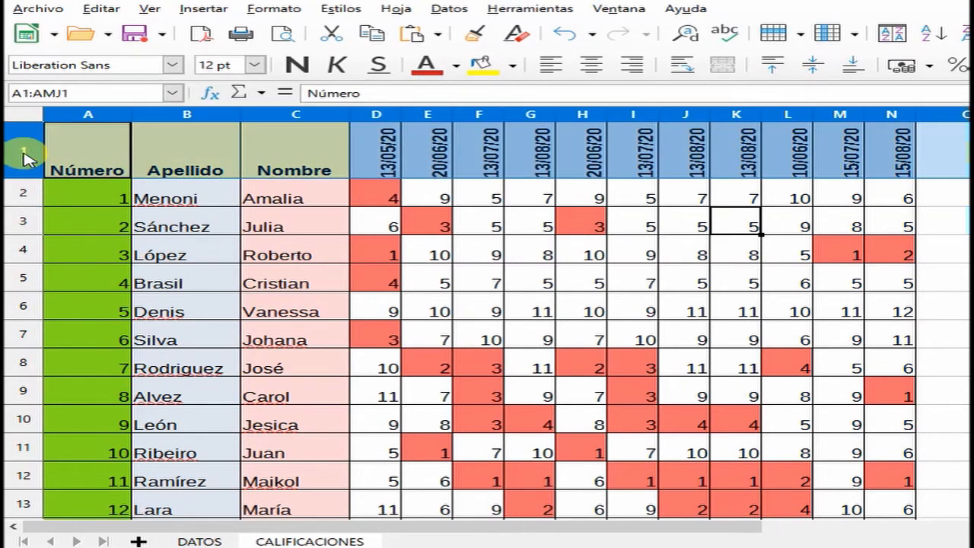
right_click(26, 157)
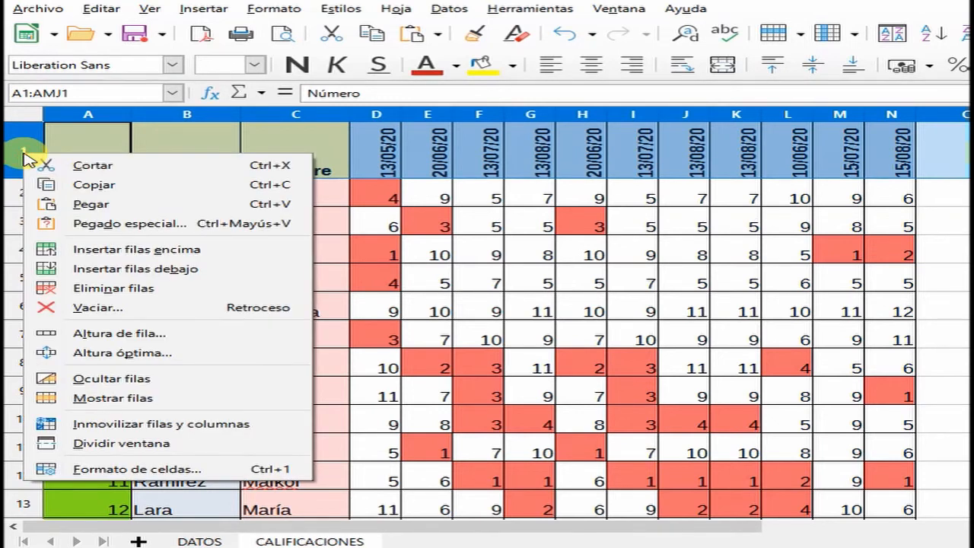
click(118, 252)
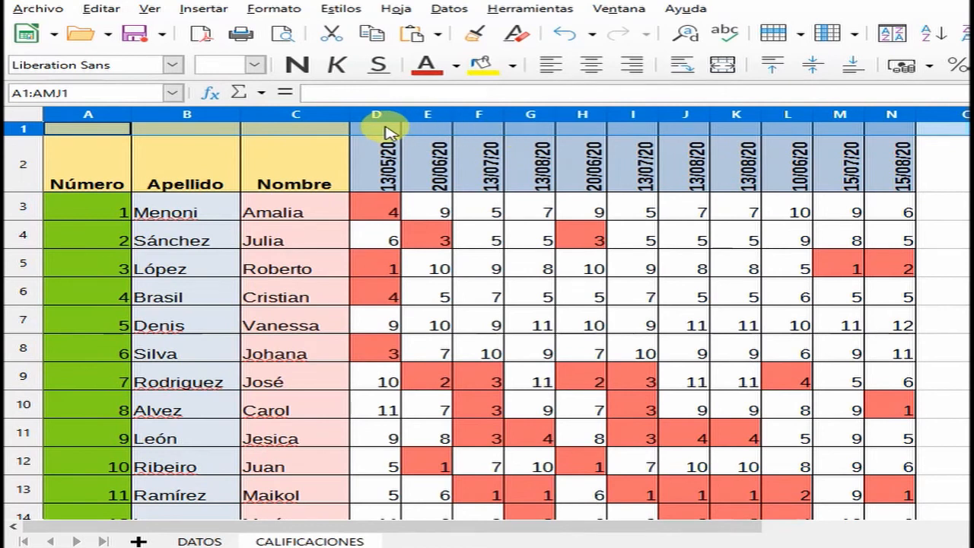
Enter the headings ORALES in D1 and TAREAS in J1, and make row 1 taller.
click(385, 130)
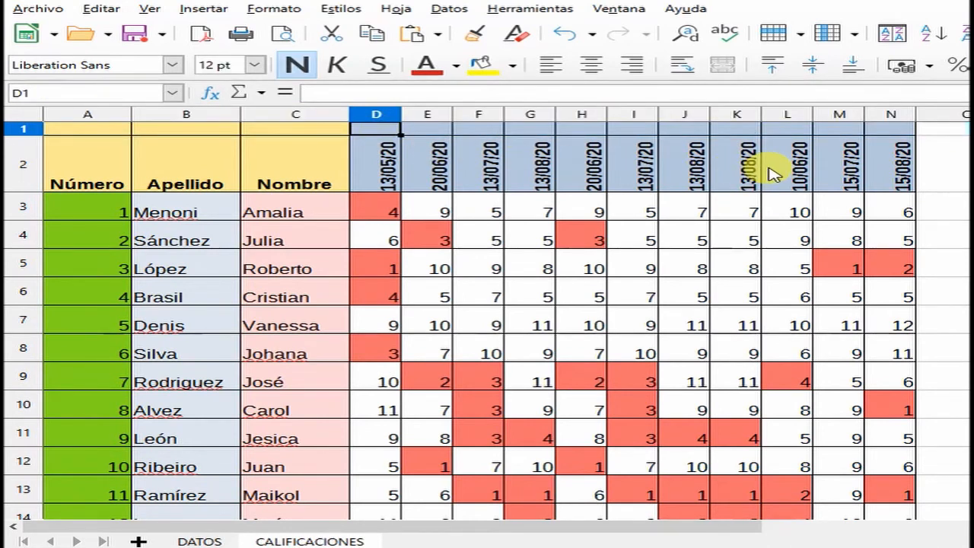
text(ORA)
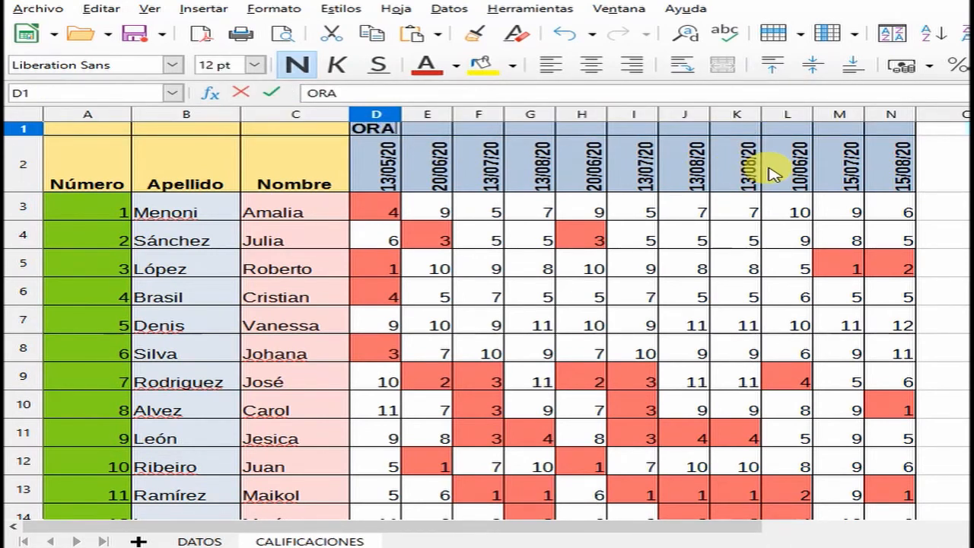
text(LE)
key(Right)
key(Right)
key(Right)
key(Right)
key(Right)
key(Right)
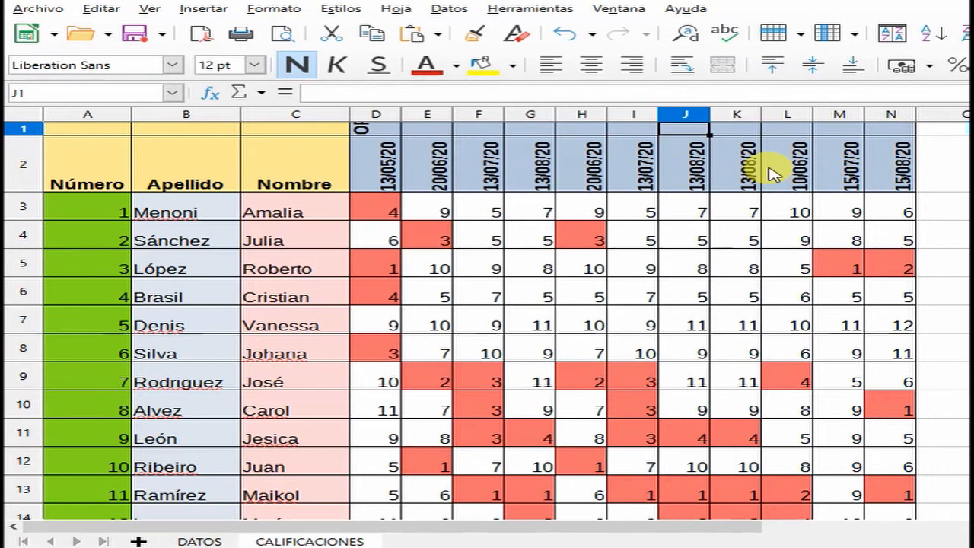
text(TAREAS)
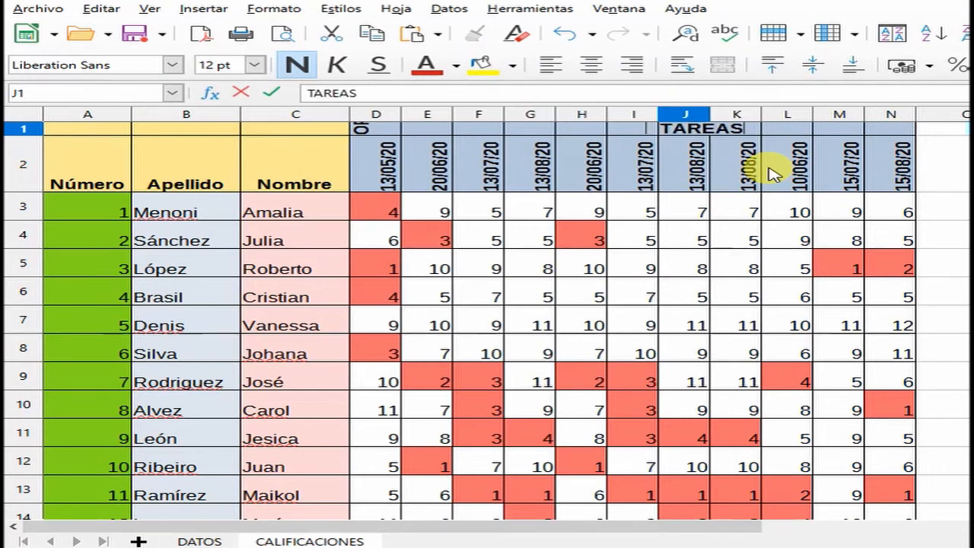
key(Return)
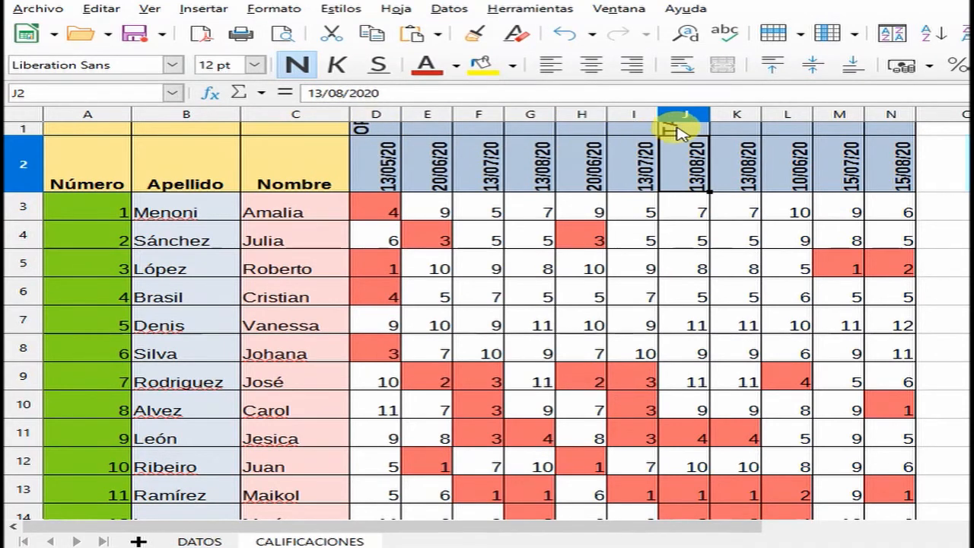
click(383, 128)
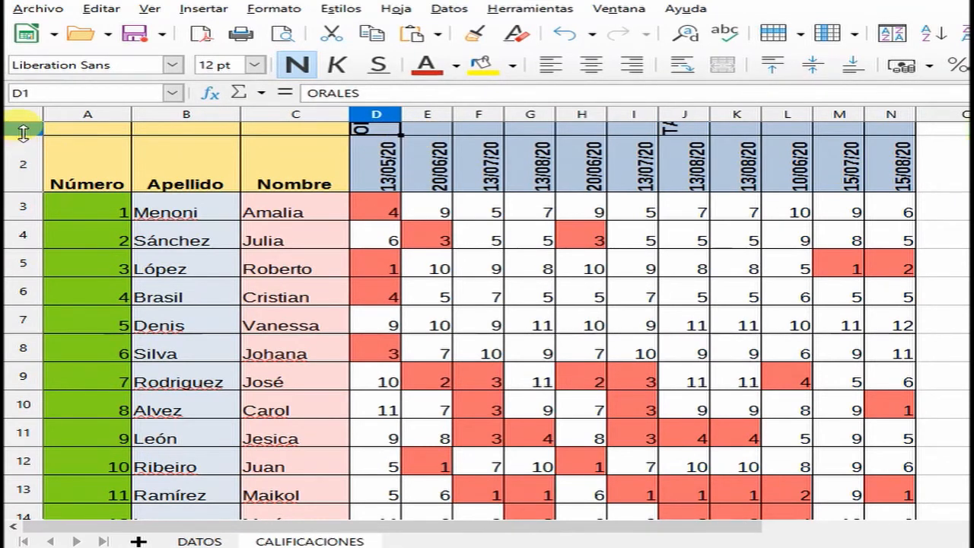
drag(23, 133, 20, 157)
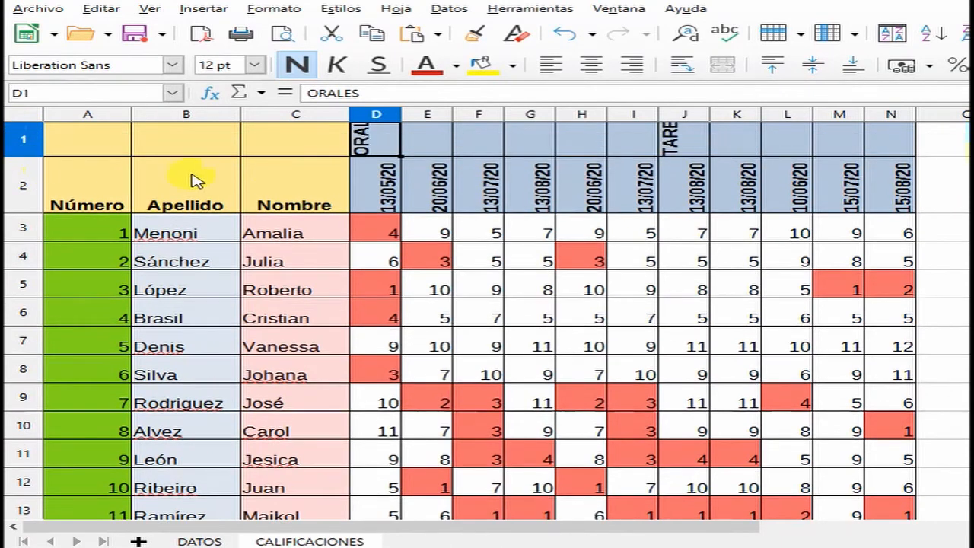
Set the text rotation of the ORALES heading in D1 to 0° and clone its format onto the TAREAS heading in J1.
right_click(381, 143)
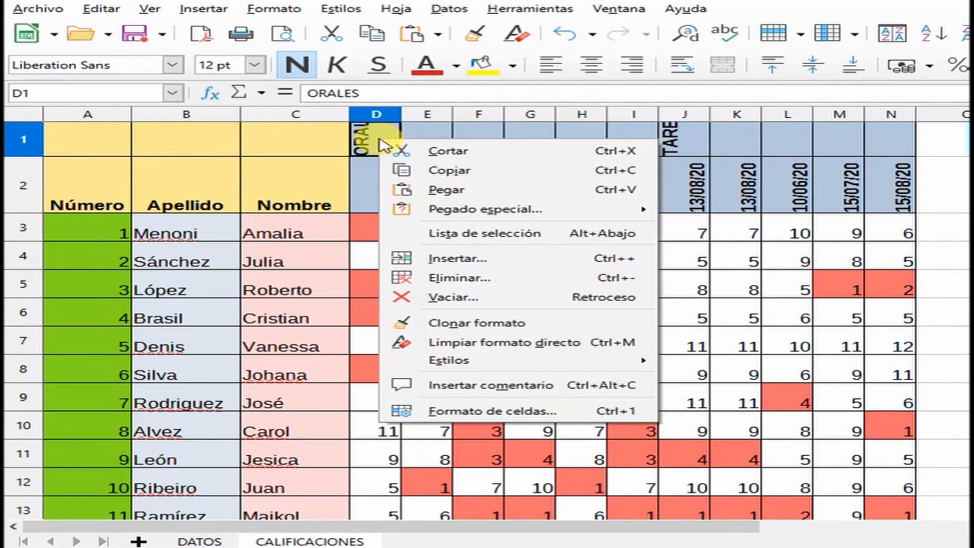
click(495, 409)
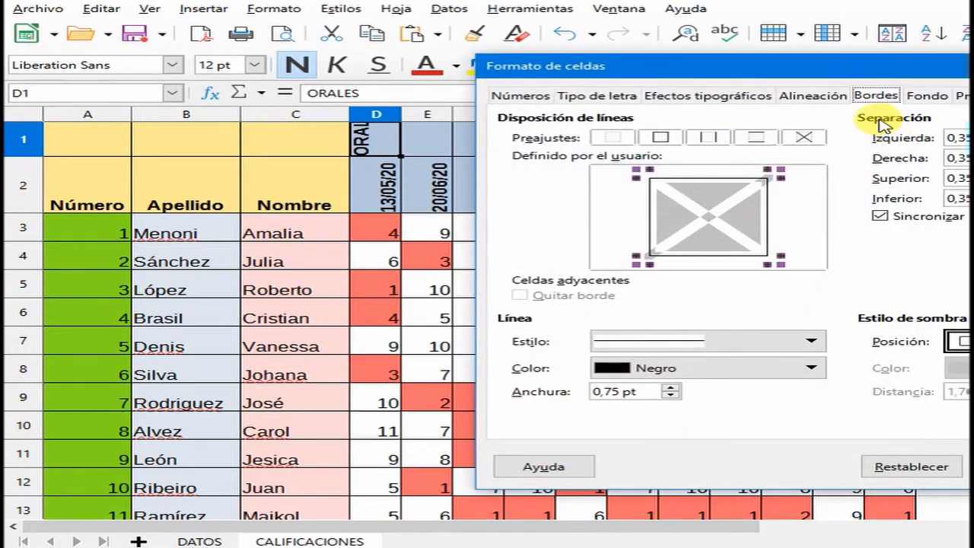
click(775, 96)
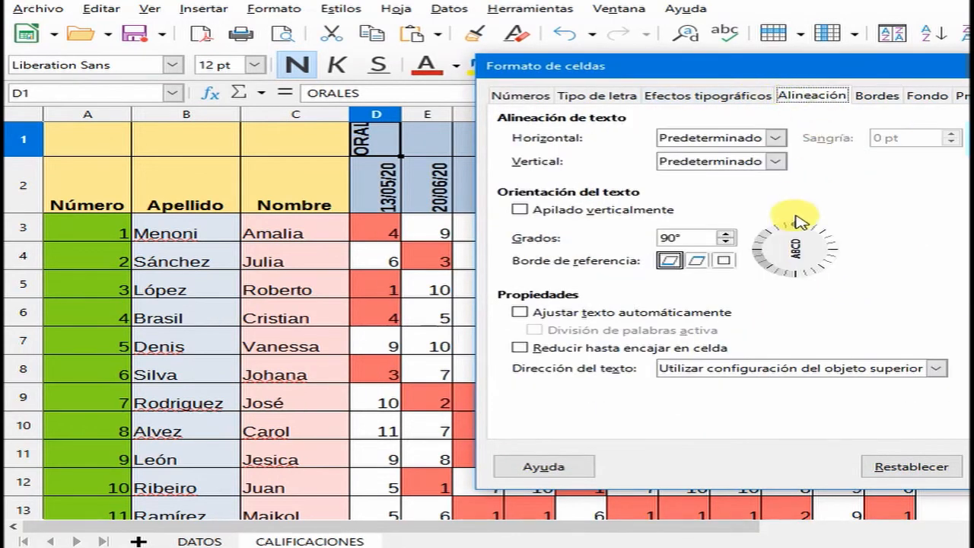
drag(795, 225, 834, 253)
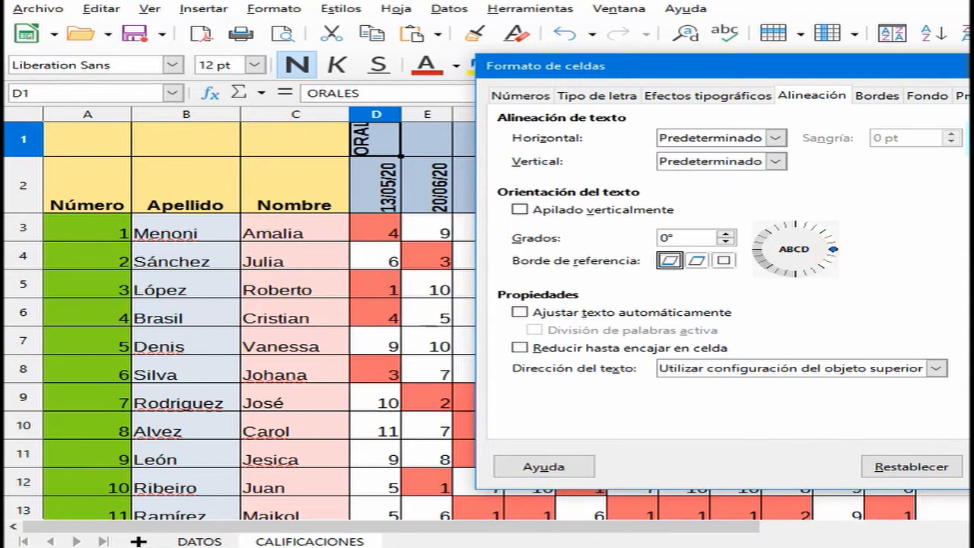
click(973, 467)
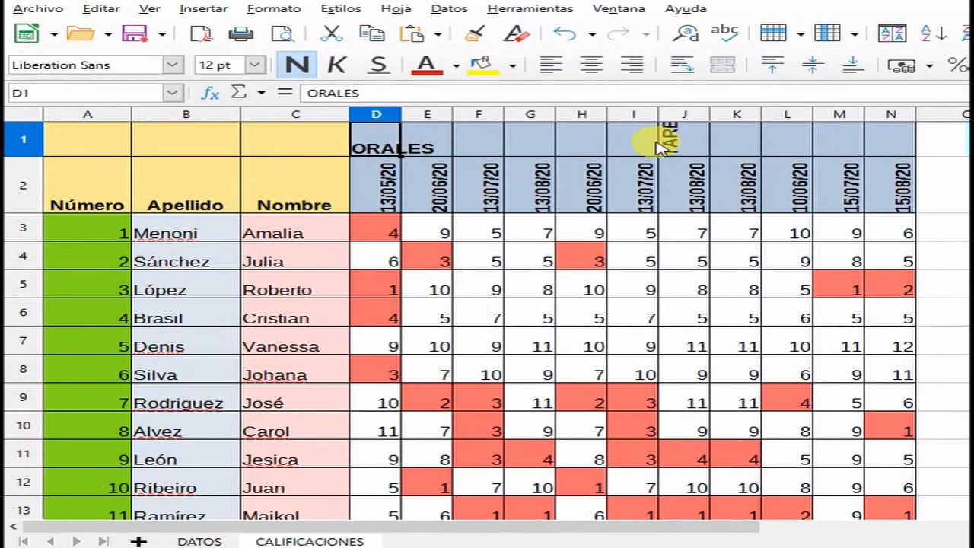
click(479, 36)
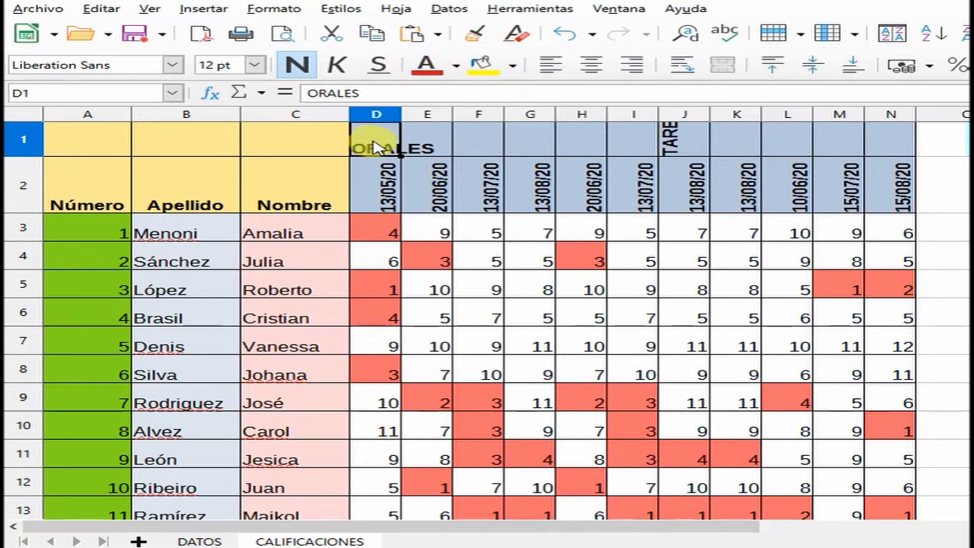
click(677, 145)
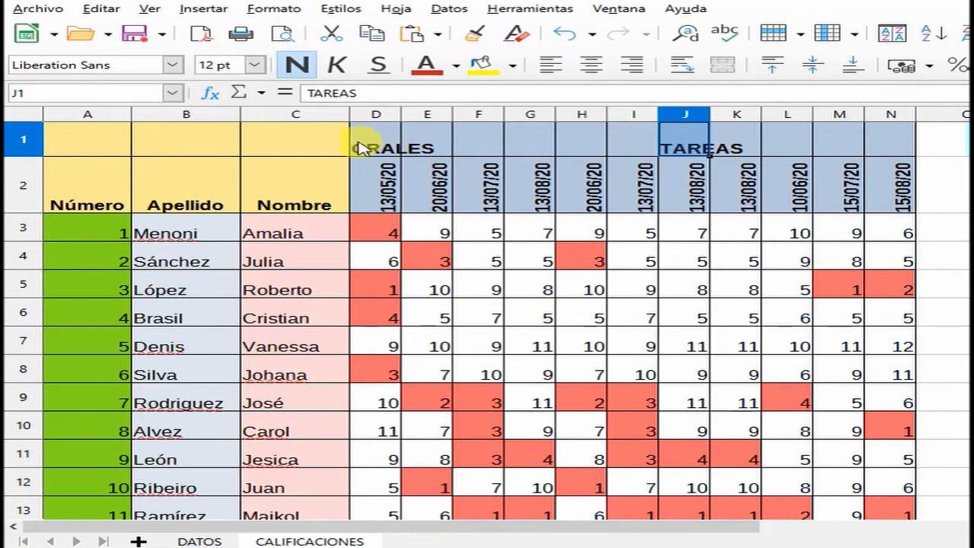
Merge D1:I1 and centre the ORALES heading horizontally across the merged cell.
drag(364, 139, 620, 150)
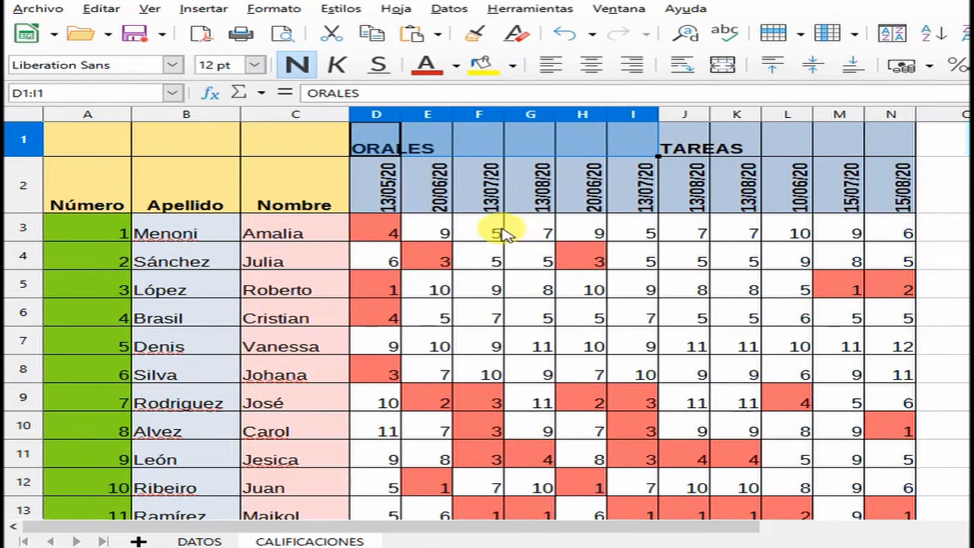
right_click(496, 145)
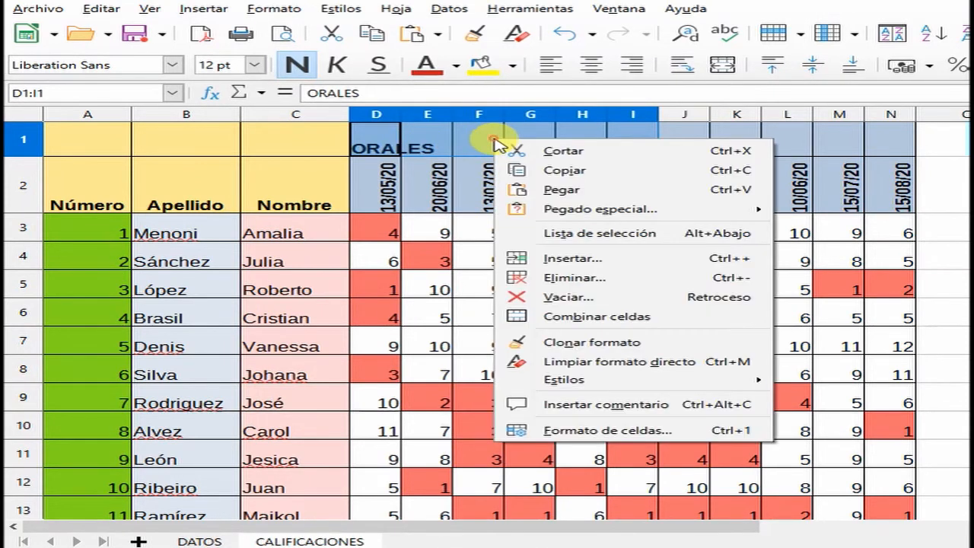
click(578, 317)
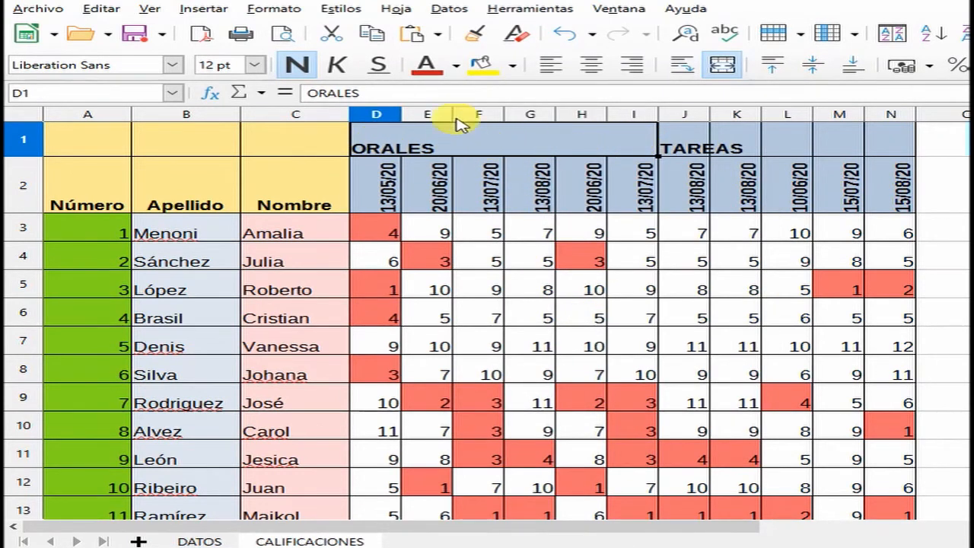
click(593, 70)
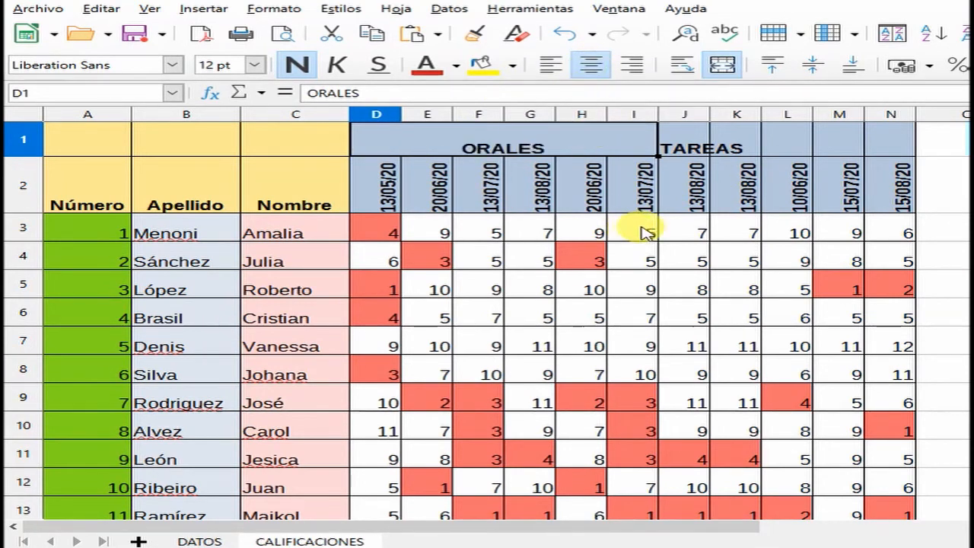
Merge J1:N1 and centre the TAREAS heading horizontally across the merged cell.
drag(685, 139, 868, 145)
right_click(868, 145)
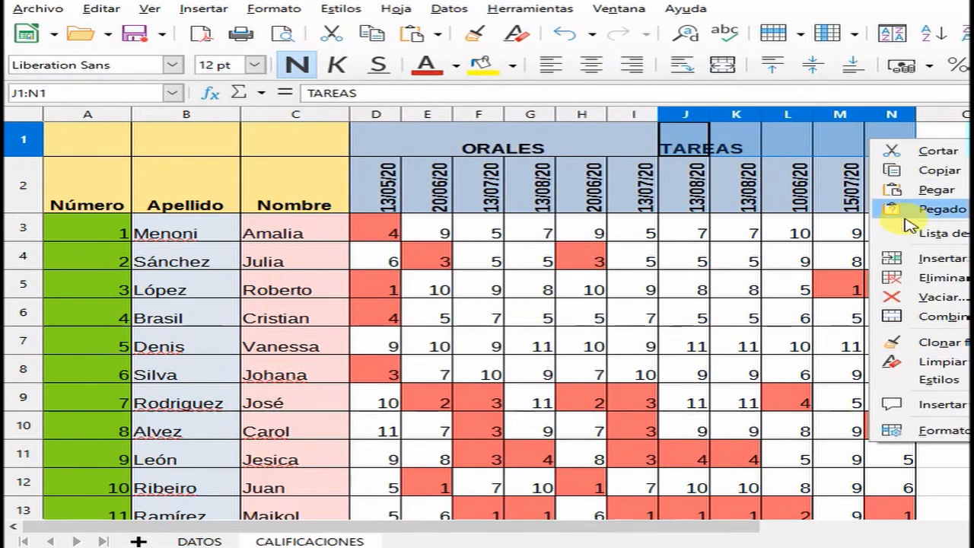
click(951, 316)
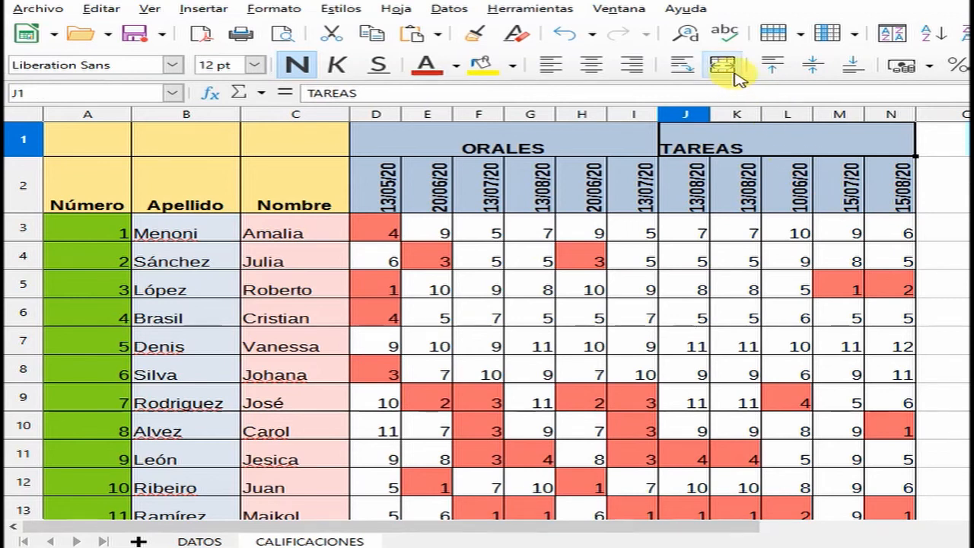
click(604, 68)
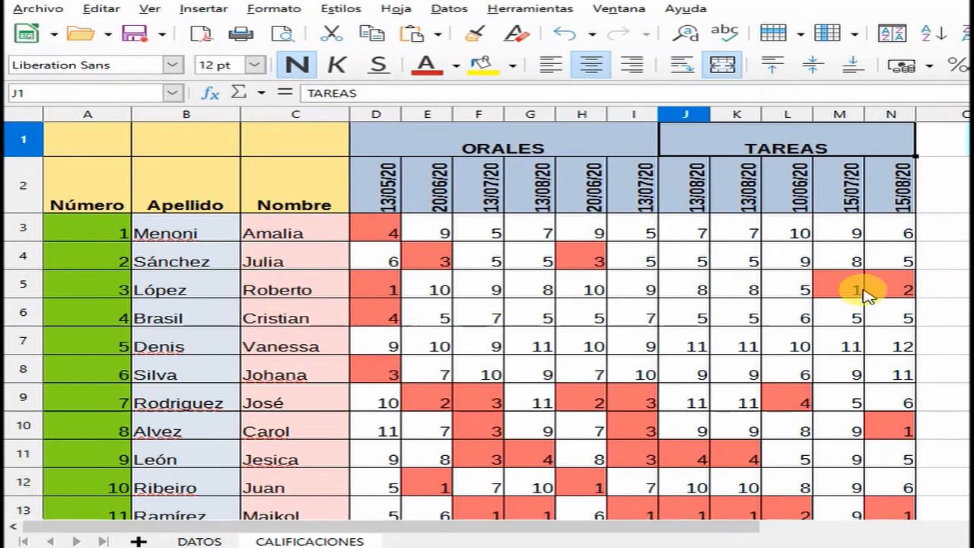
Calculate the first student's average grade in O3 with the formula =PROMEDIO(D3:N3).
drag(738, 533, 816, 534)
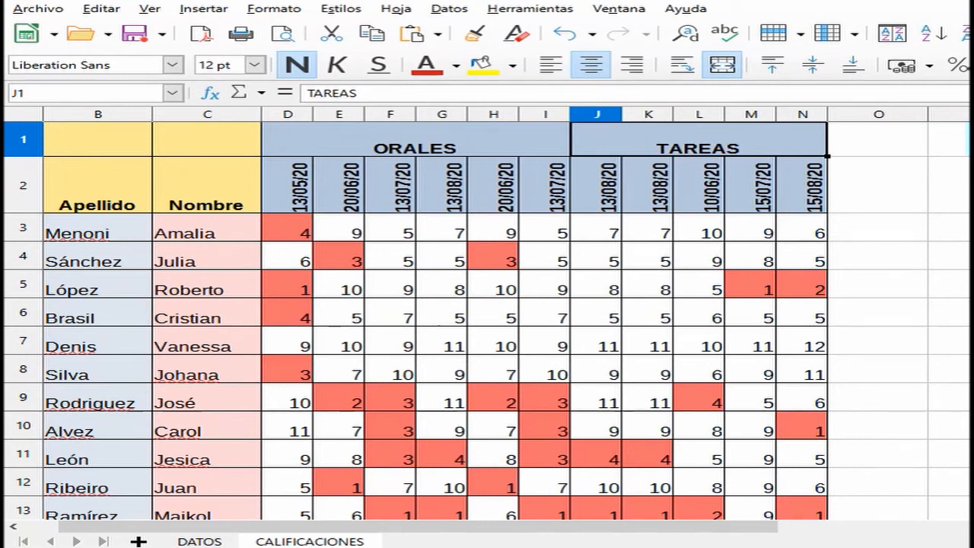
click(856, 235)
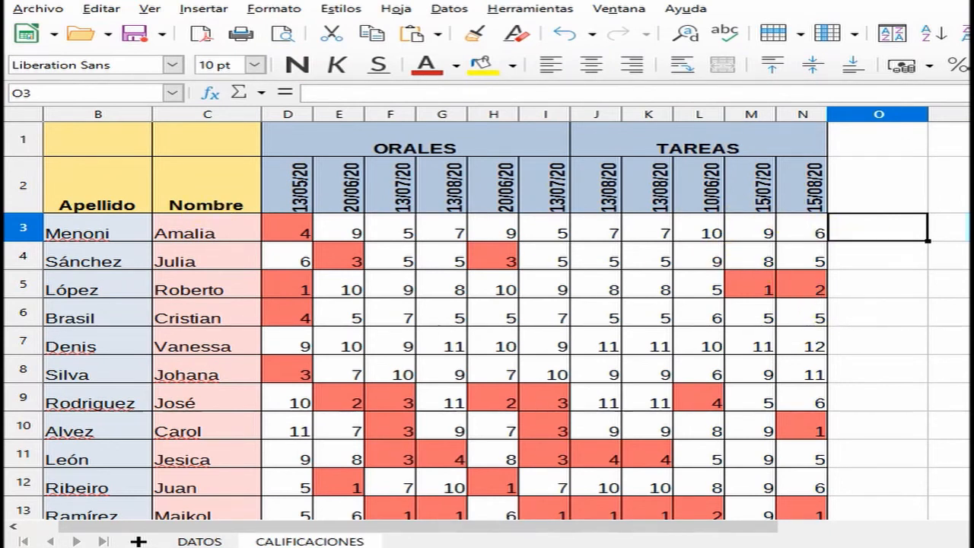
text(=)
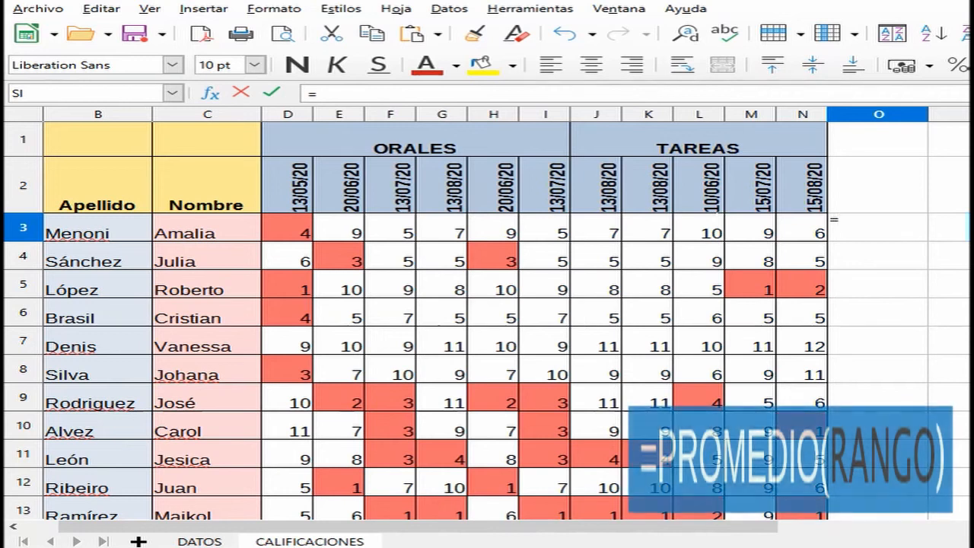
text(PROMEDIO)
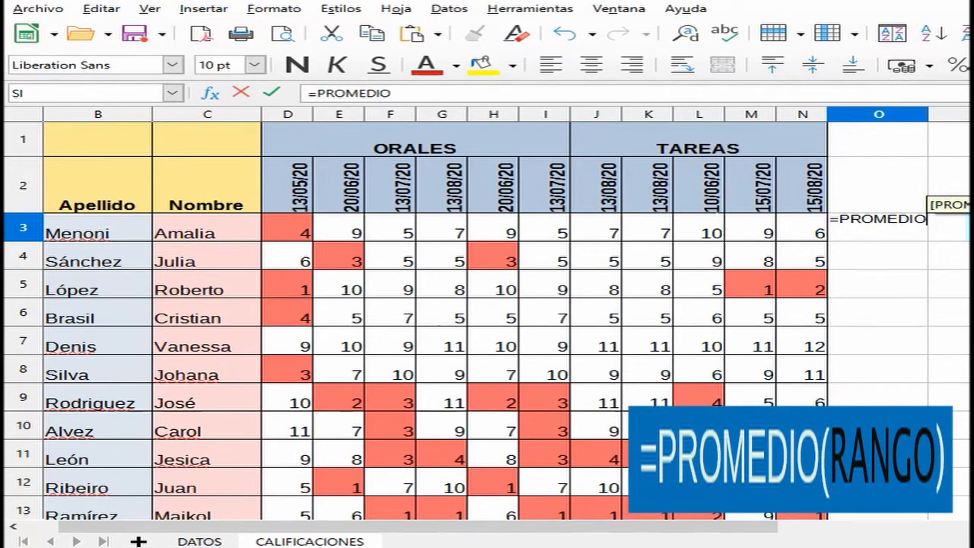
text(()
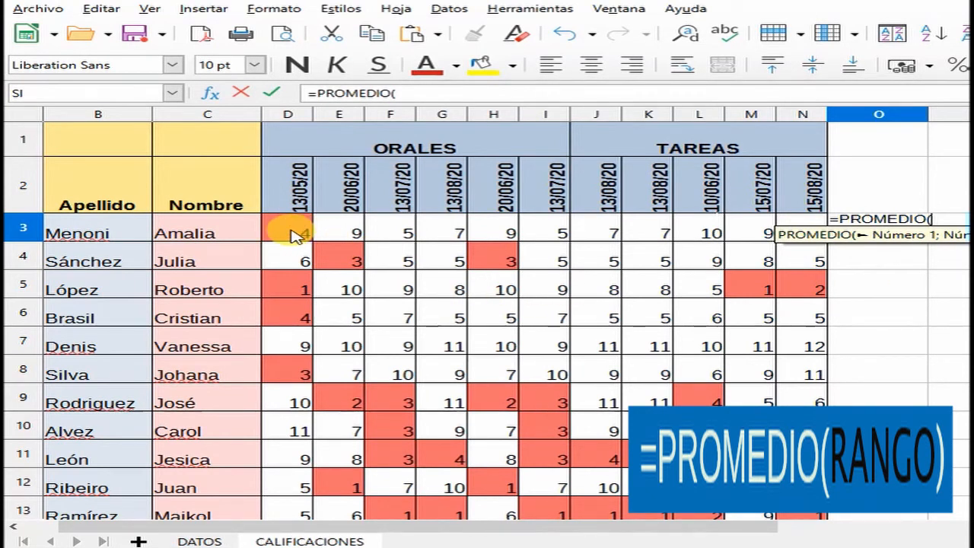
drag(293, 234, 792, 234)
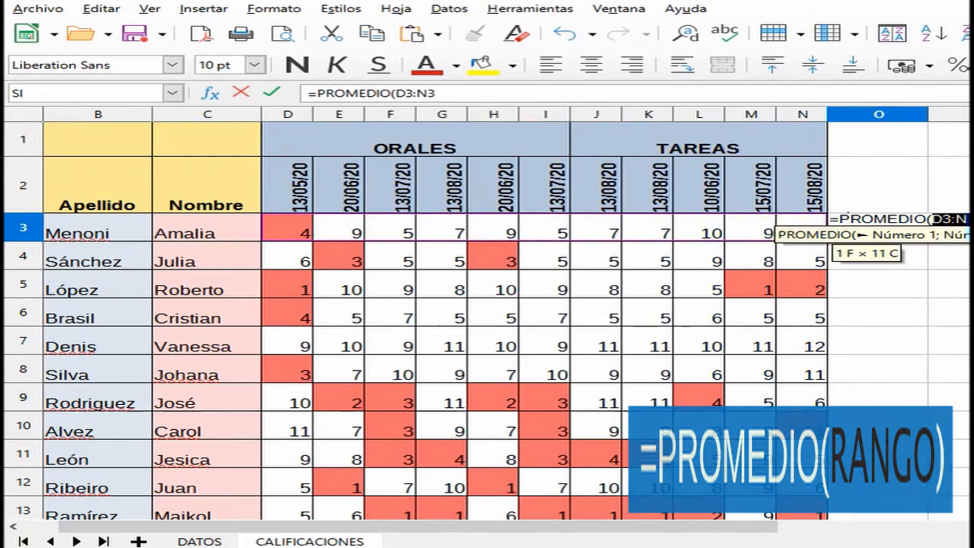
text())
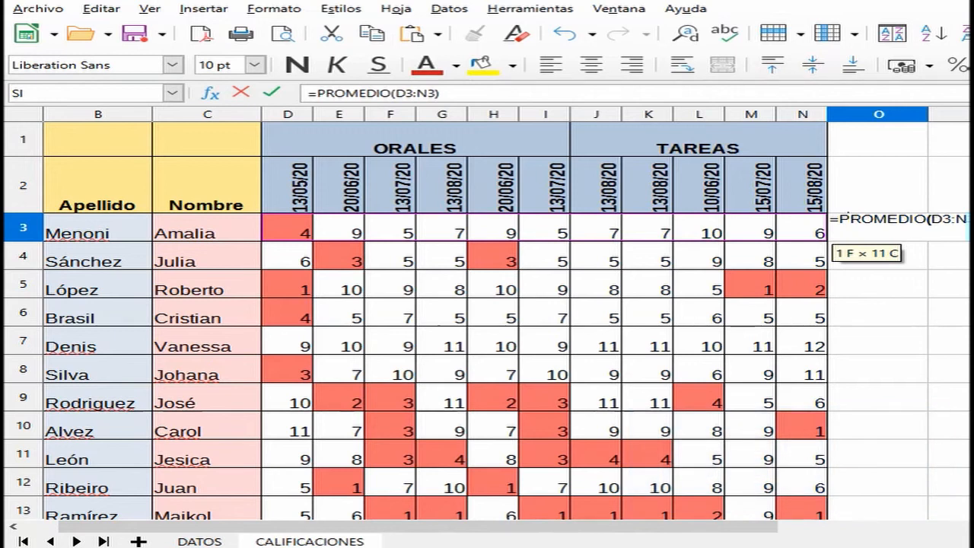
key(Return)
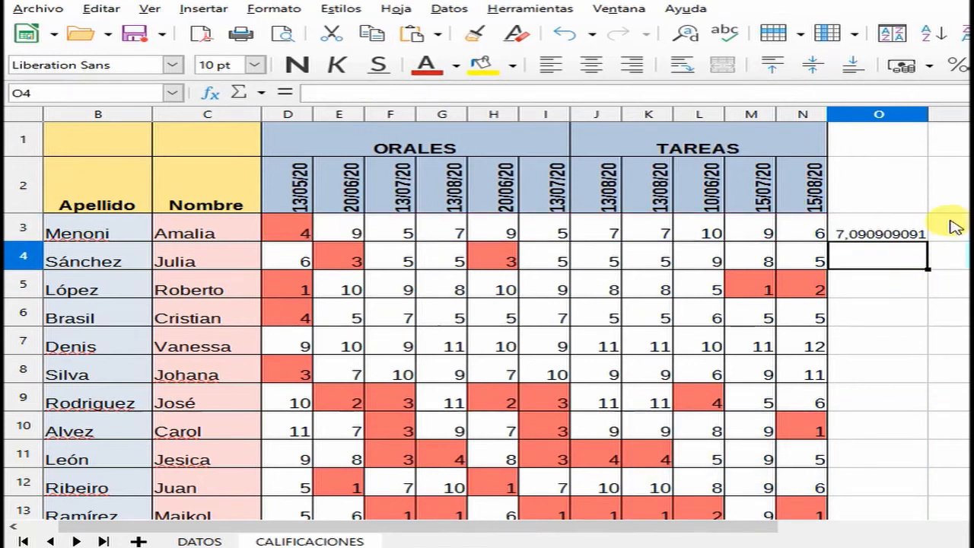
Format the first student's average in O3 as a number with 2 decimals.
click(881, 236)
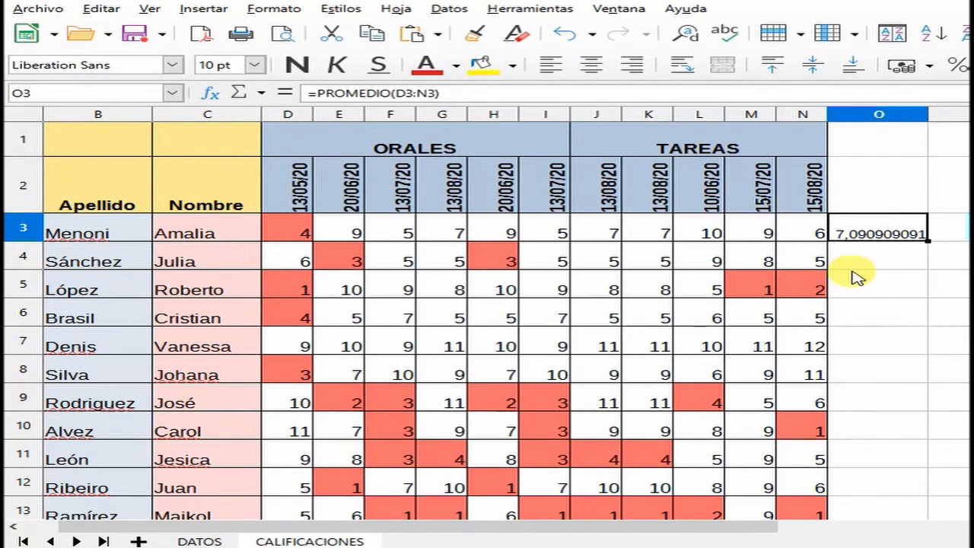
right_click(887, 233)
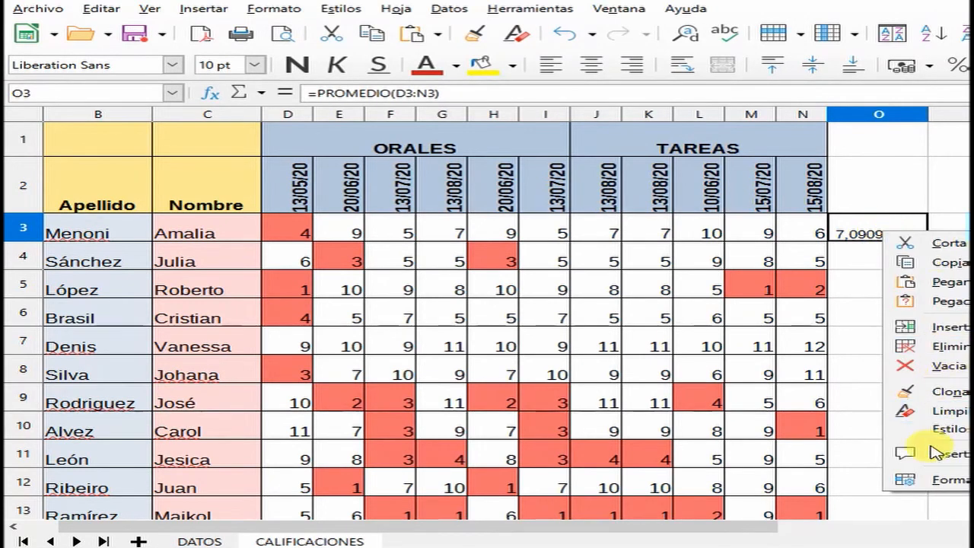
click(943, 479)
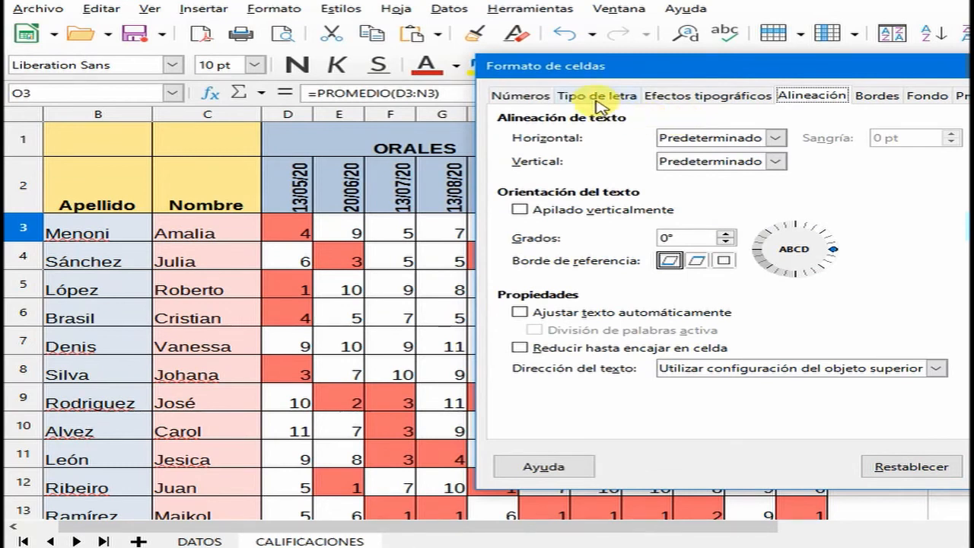
click(541, 99)
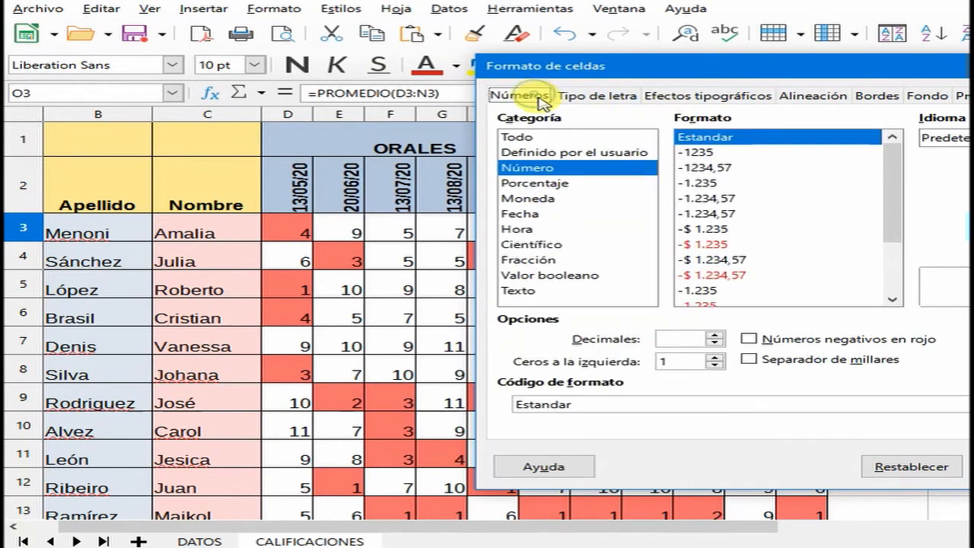
click(554, 168)
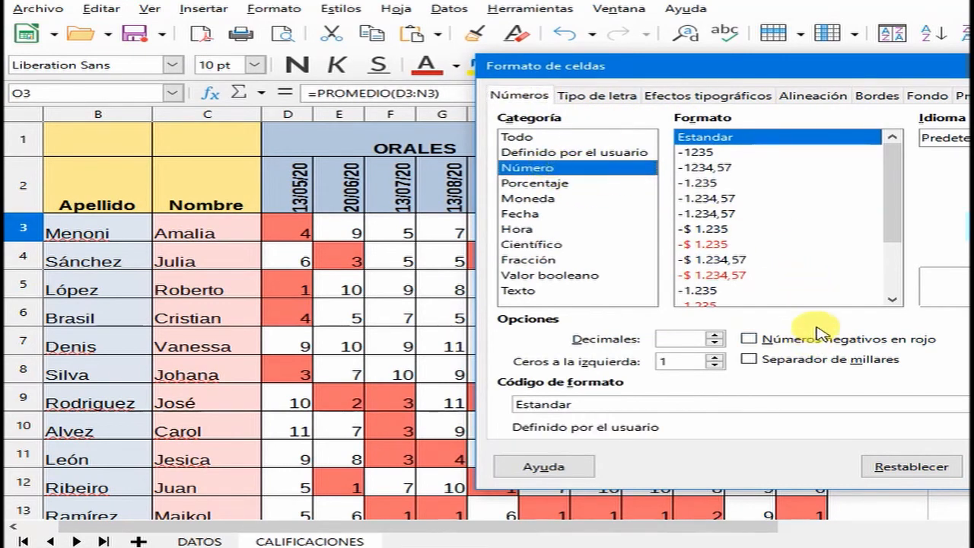
click(716, 336)
click(716, 335)
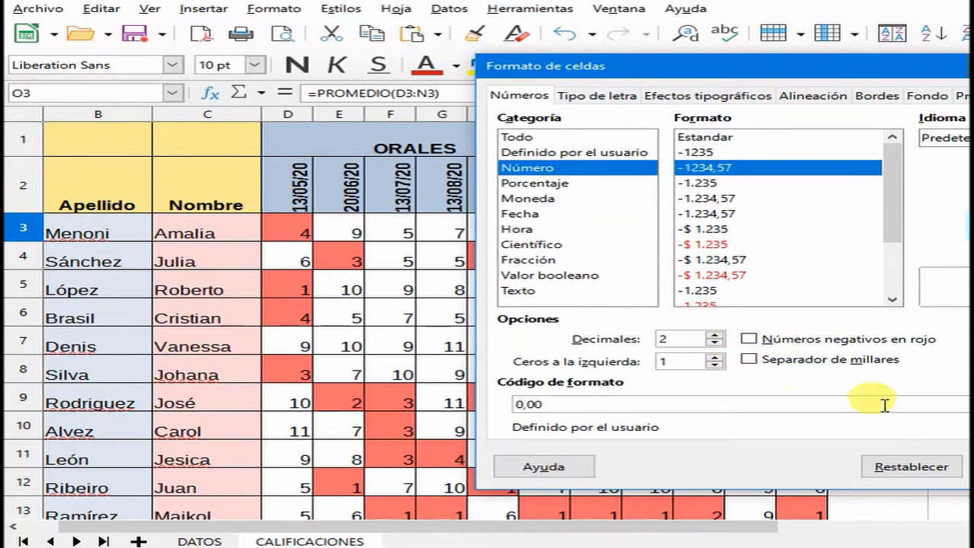
key(Return)
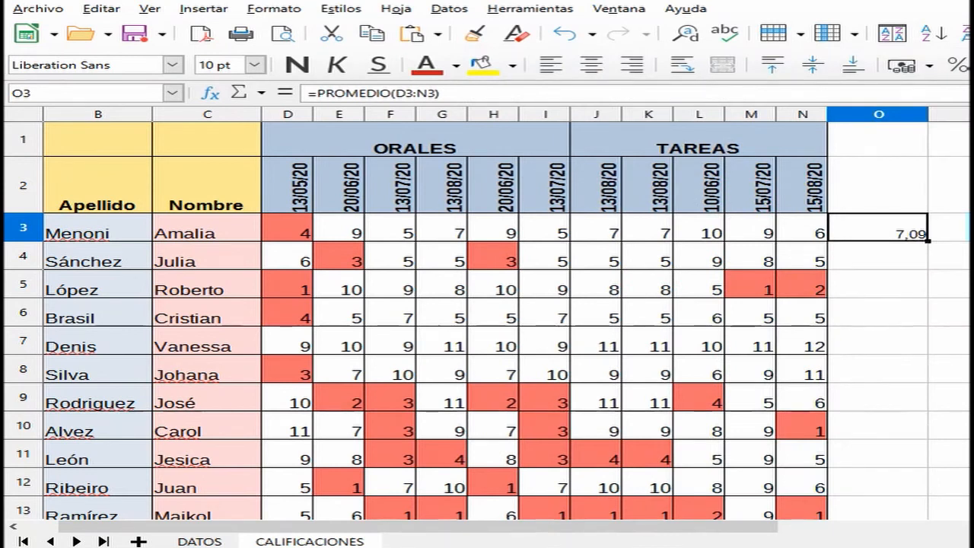
Fill the average formula from O3 down to O21 for all the students and check the filled column.
click(909, 254)
click(913, 228)
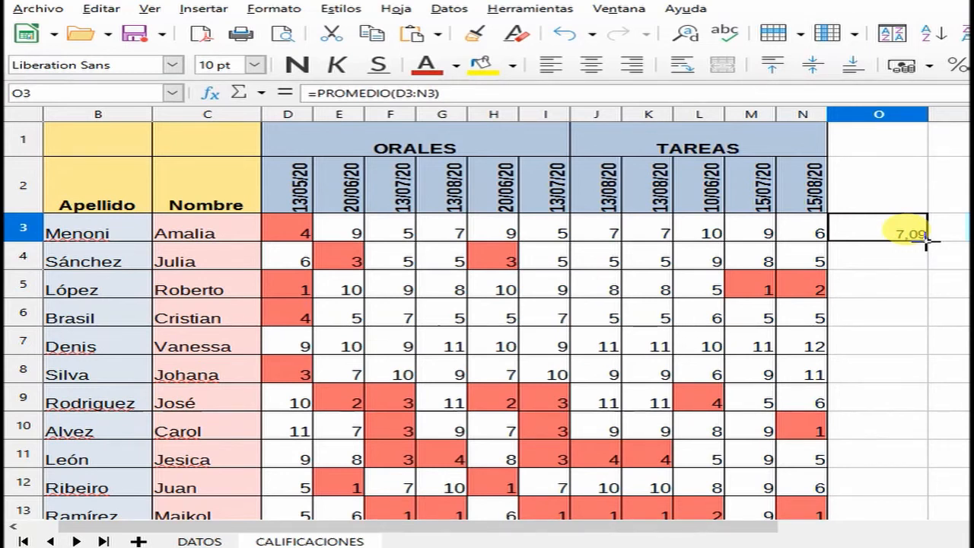
double_click(927, 242)
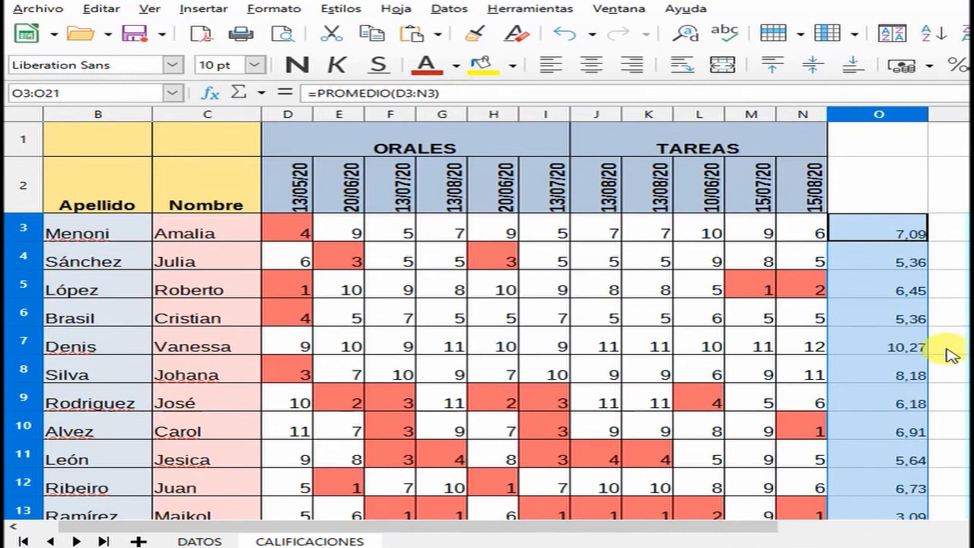
scroll(951, 355, down, 4)
scroll(951, 355, up, 3)
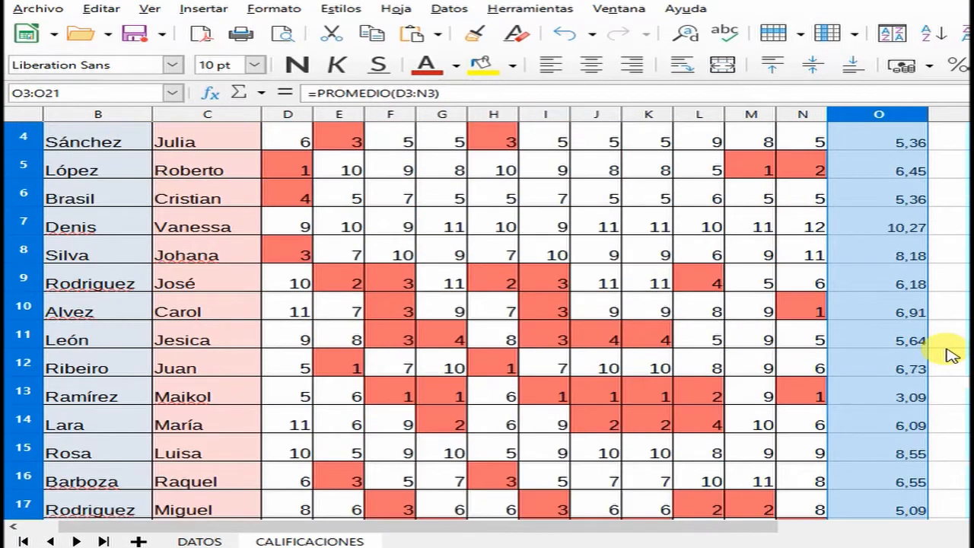
scroll(951, 356, up, 1)
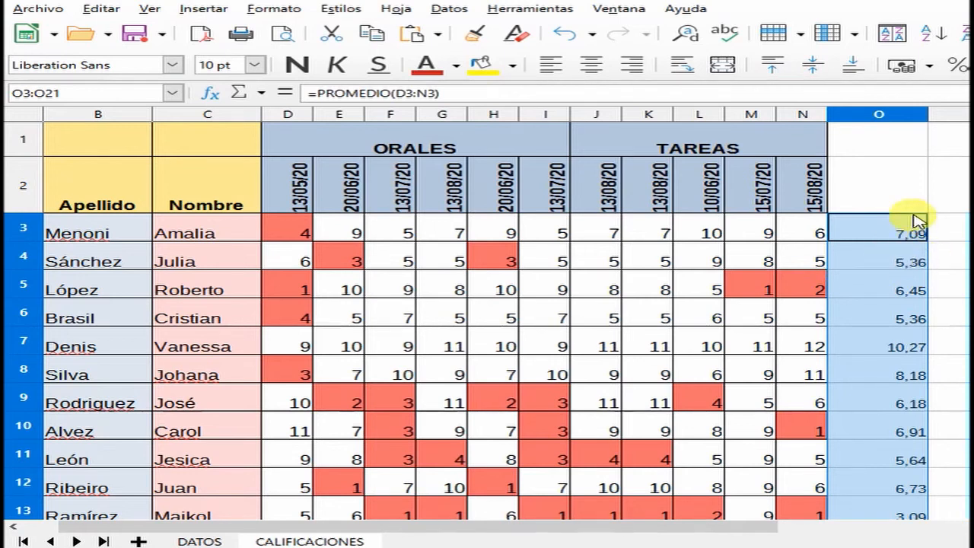
Enter the heading PROMEDIO in O2 above the averages.
click(866, 188)
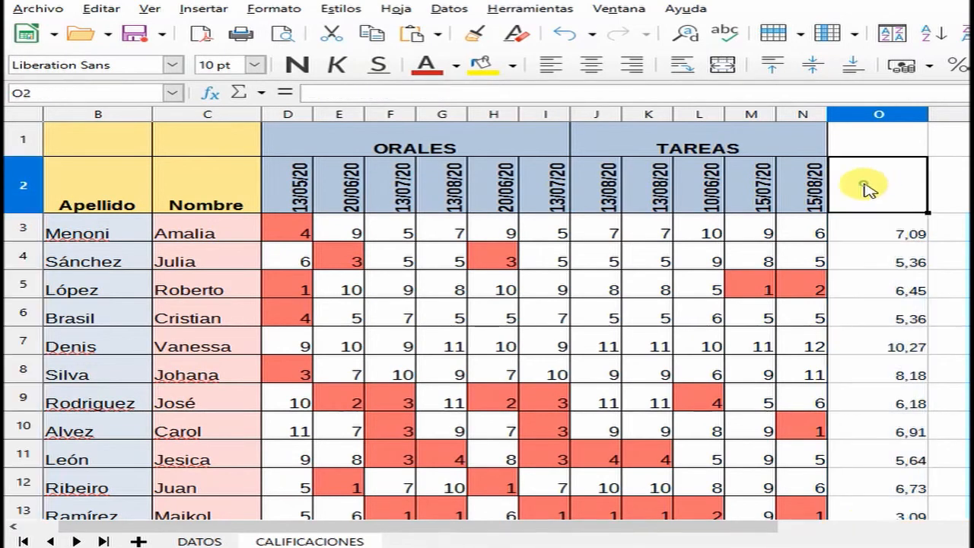
text(PROMEDIO)
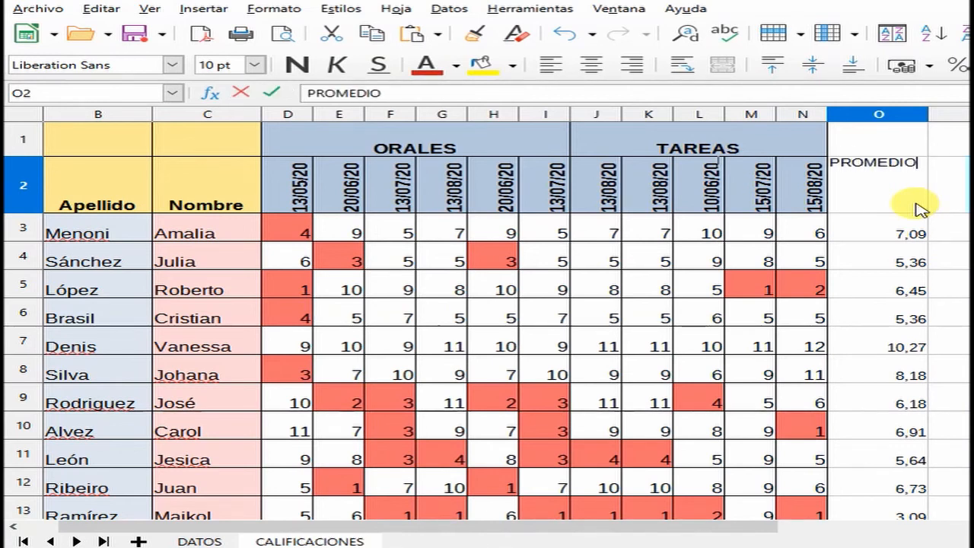
key(Return)
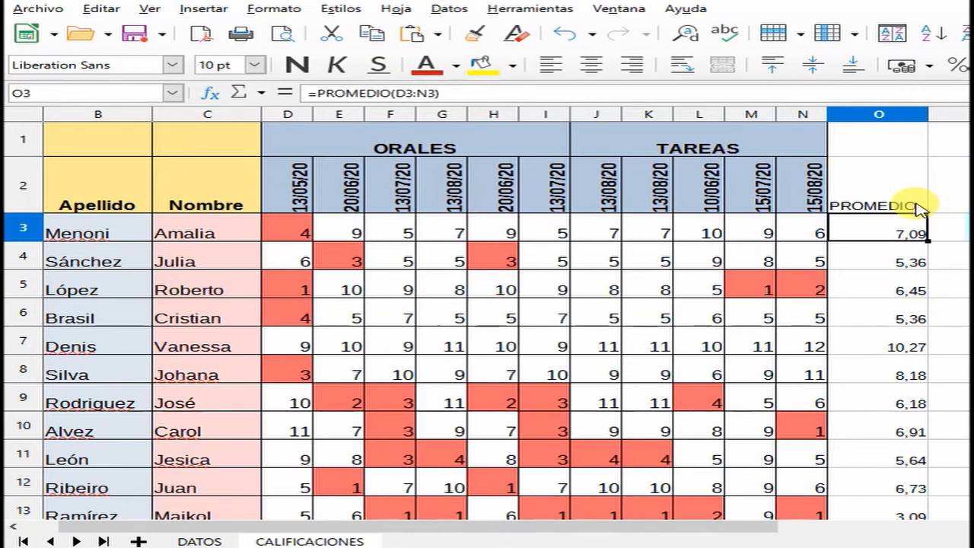
Clone the format of the date header in N2 onto the PROMEDIO heading in O2 and centre it horizontally.
click(800, 185)
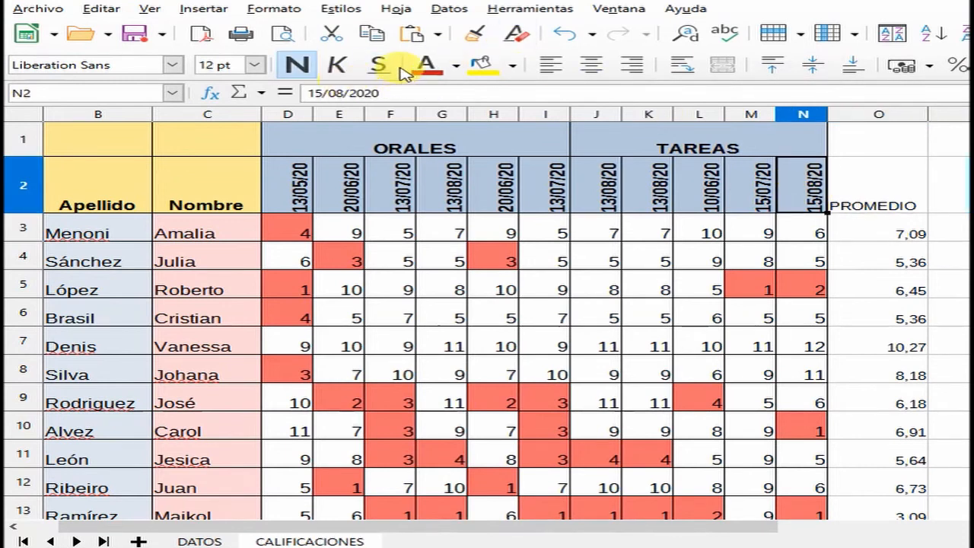
click(477, 36)
click(880, 186)
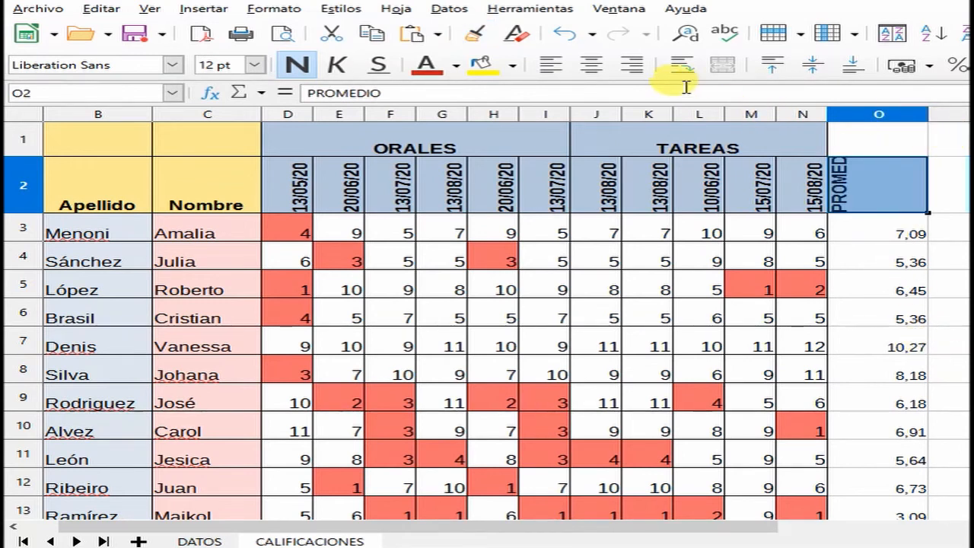
click(592, 63)
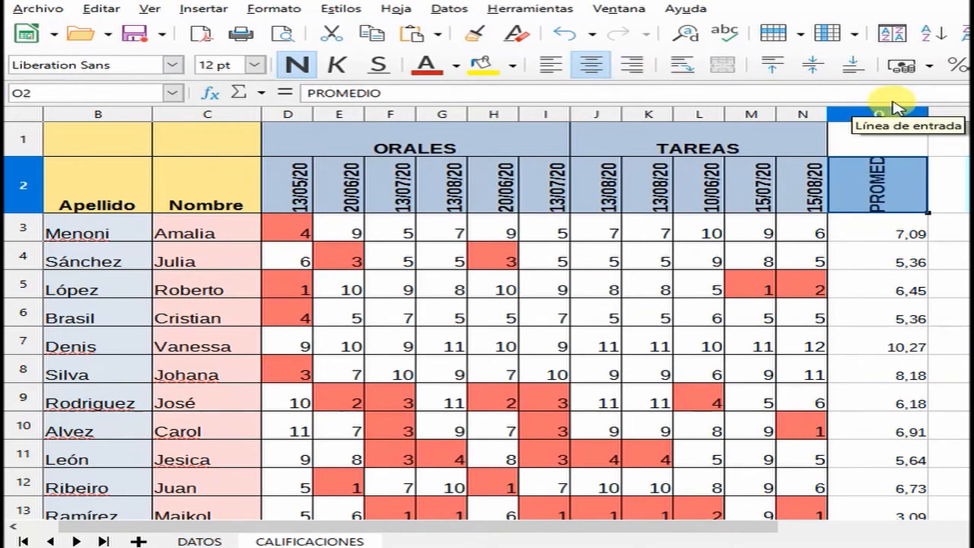
Narrow column O and increase the height of row 2 to fit the rotated PROMEDIO heading.
drag(928, 113, 876, 111)
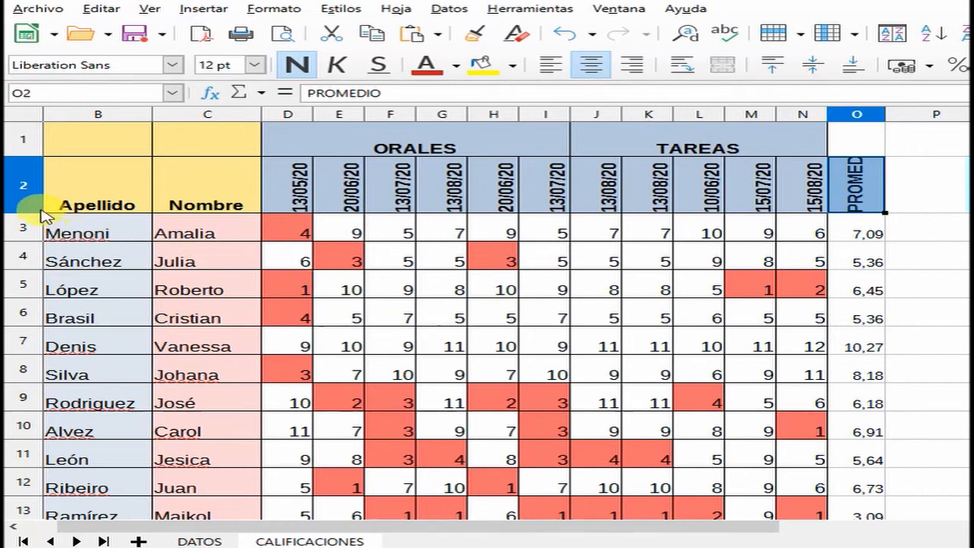
drag(27, 211, 26, 229)
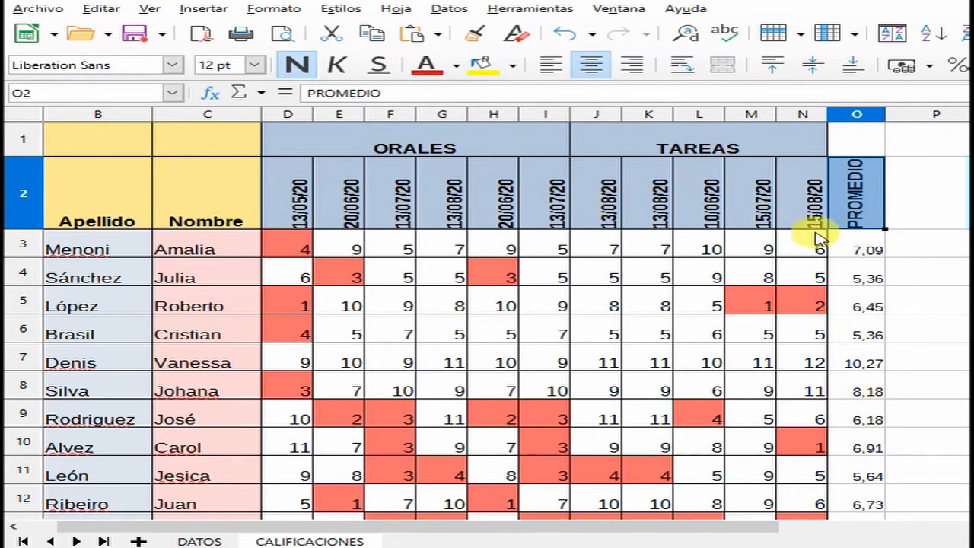
Try the Arial font on the averages in O3:O21 and set their font size to 12 pt.
click(864, 245)
drag(865, 245, 864, 452)
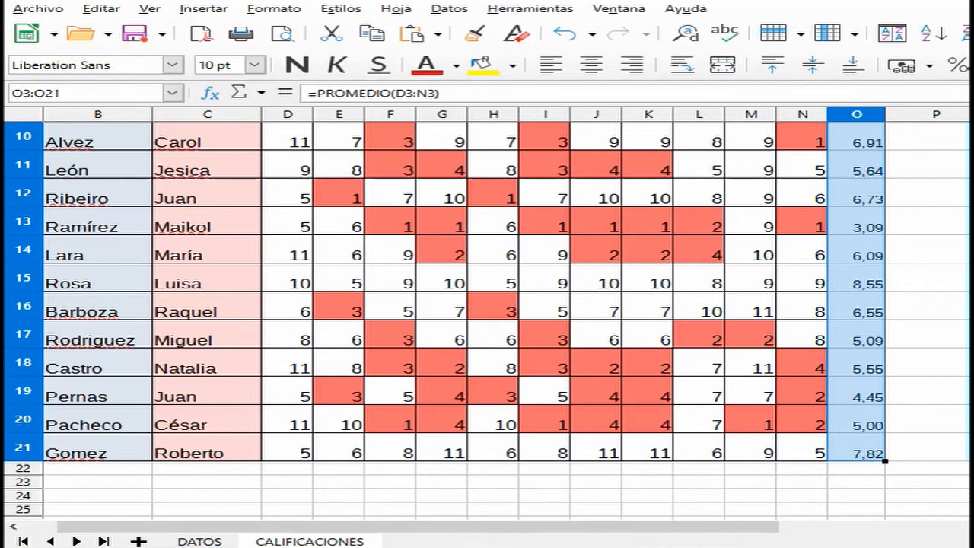
click(140, 67)
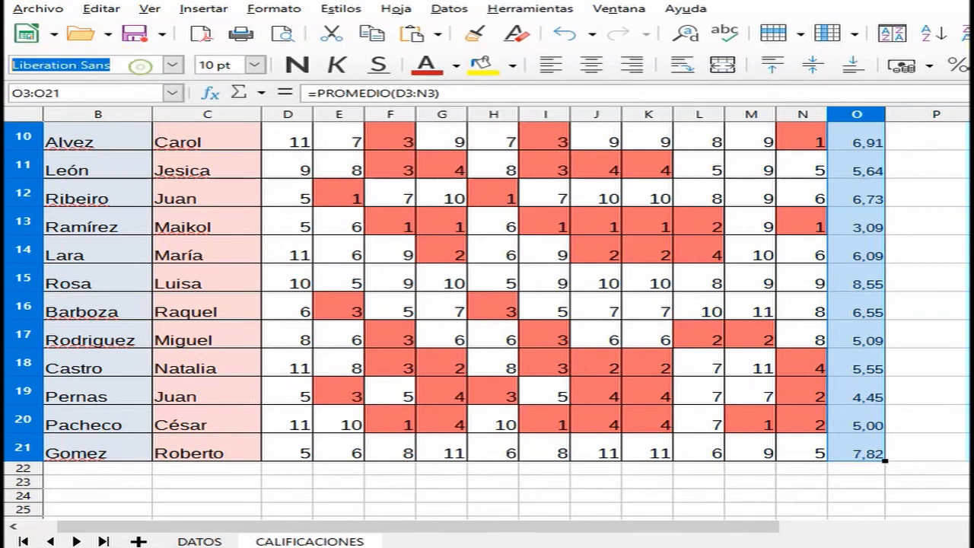
text(Arial)
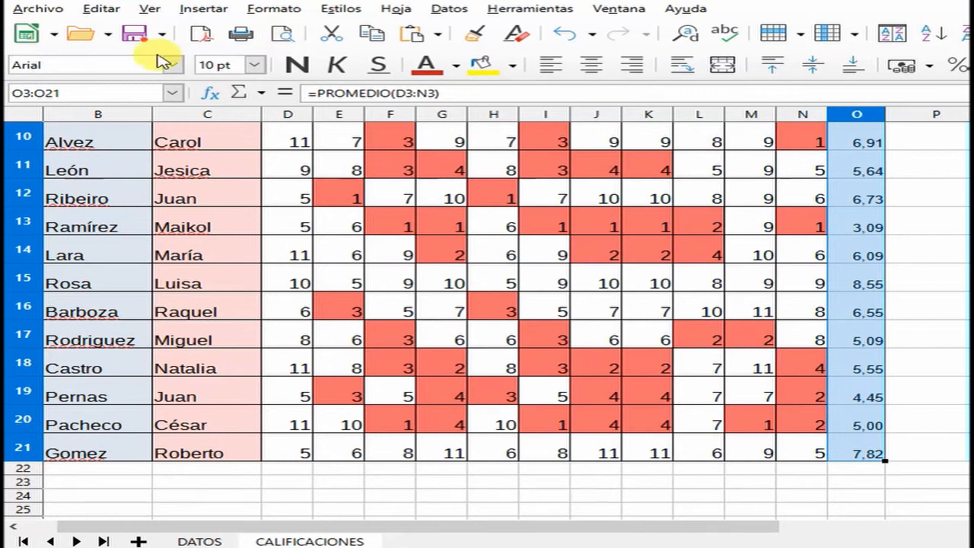
click(255, 64)
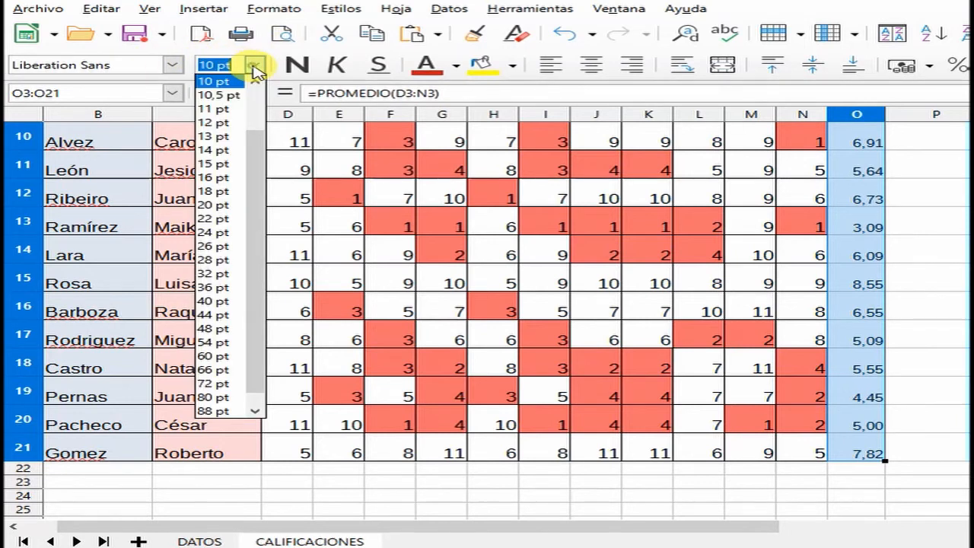
click(228, 124)
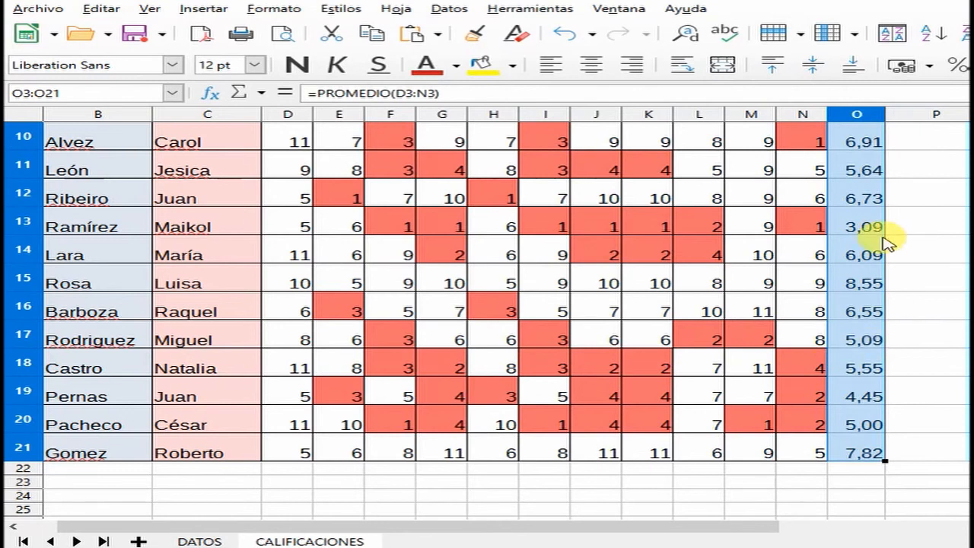
Apply black 0,75 pt outer and inner borders to the averages in O3:O21.
right_click(852, 228)
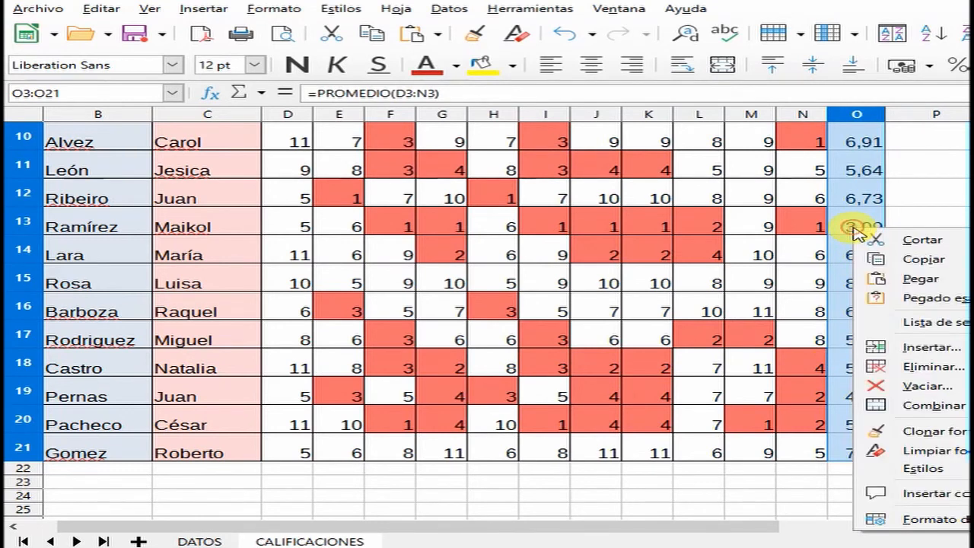
click(948, 523)
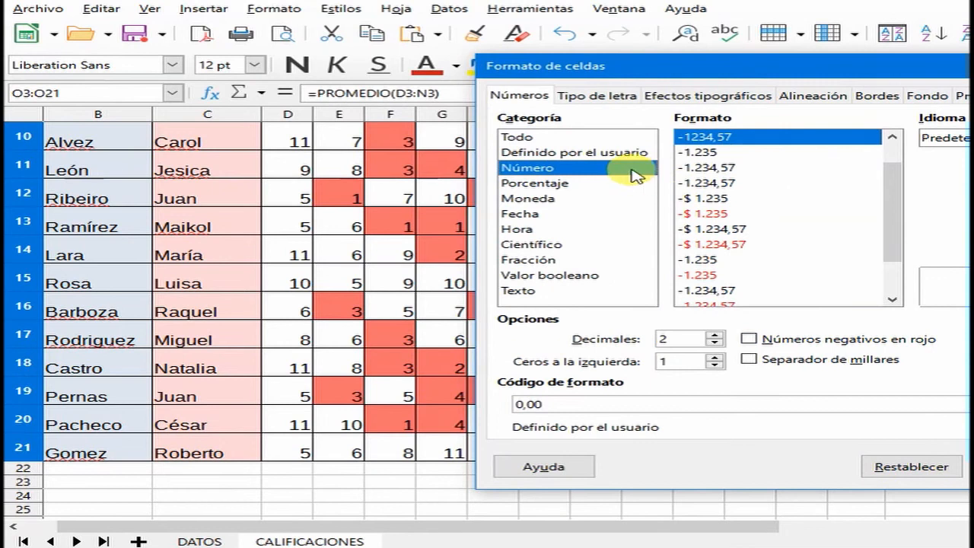
click(874, 97)
click(762, 138)
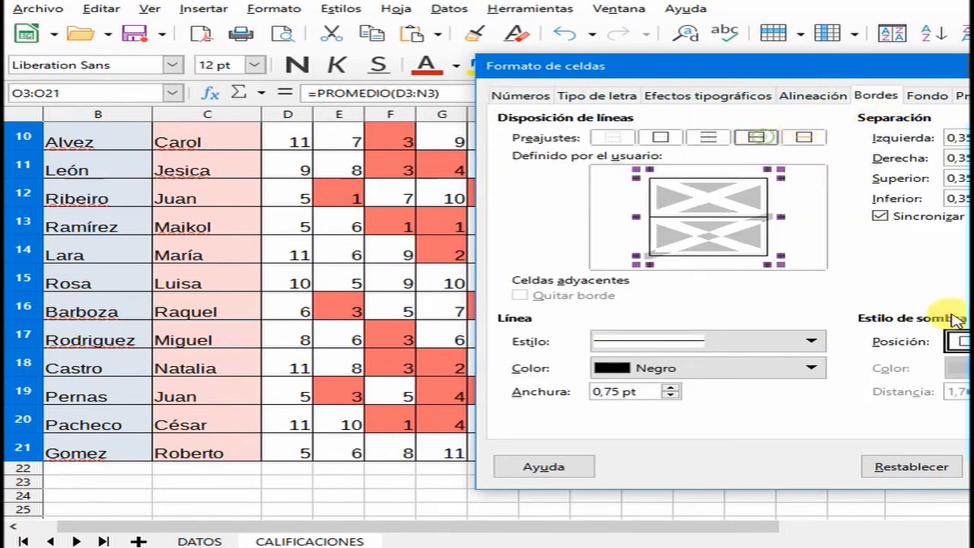
click(973, 467)
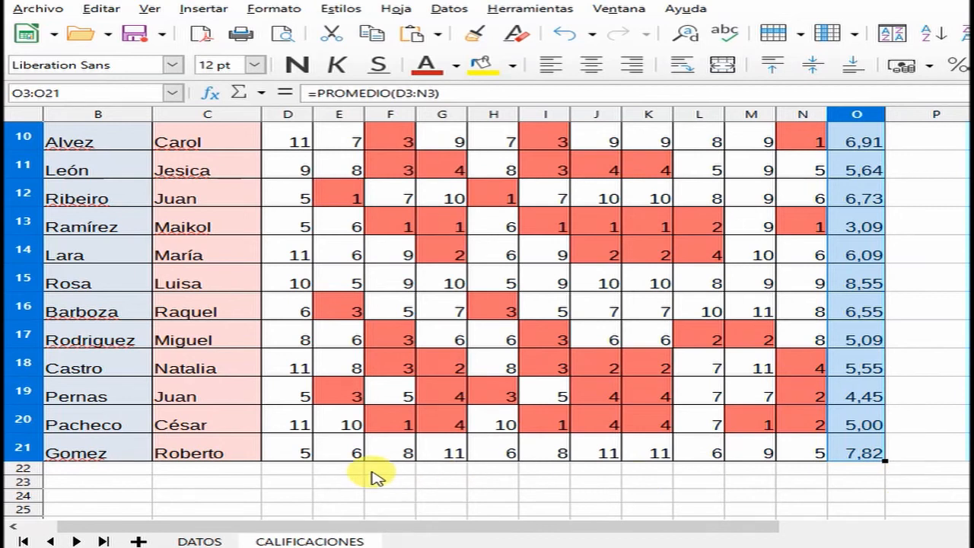
Increase the height of row 22 and enter the formula =PROMEDIO(D4:D21) in D22.
drag(515, 537, 441, 526)
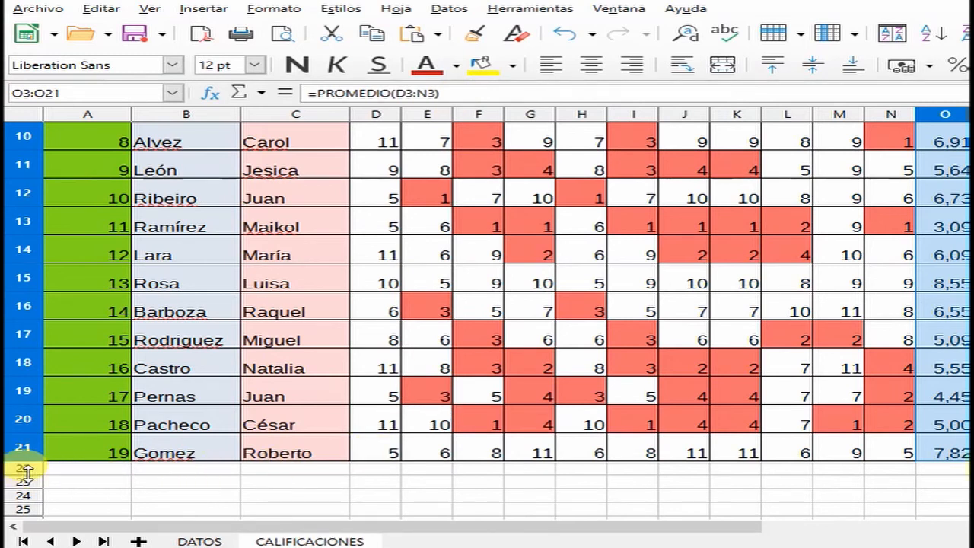
drag(27, 474, 17, 487)
click(377, 471)
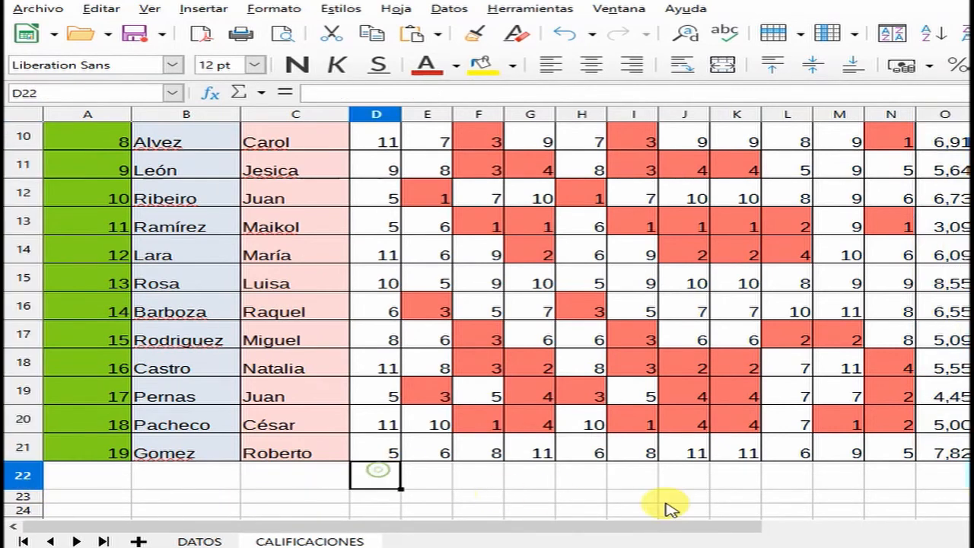
text(=)
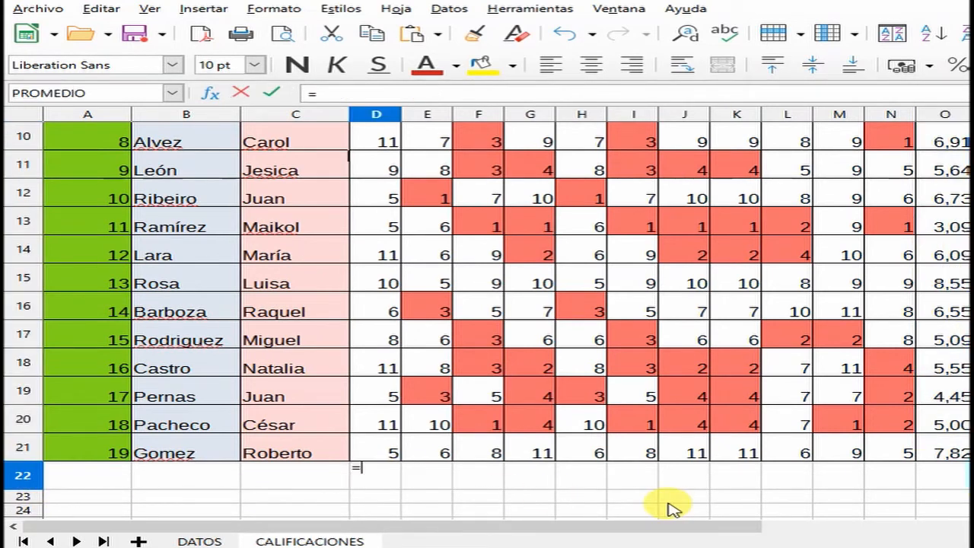
text(PROME)
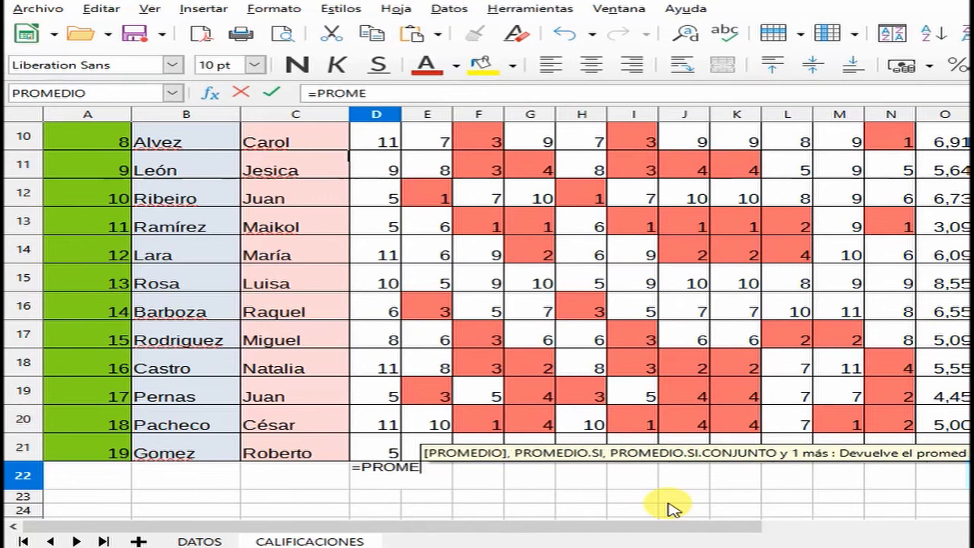
text(DIO()
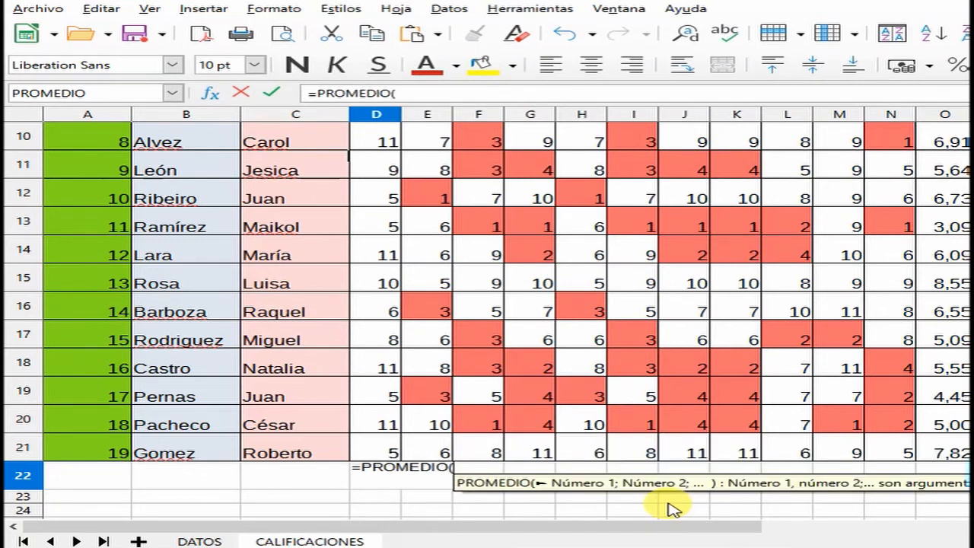
drag(381, 452, 381, 268)
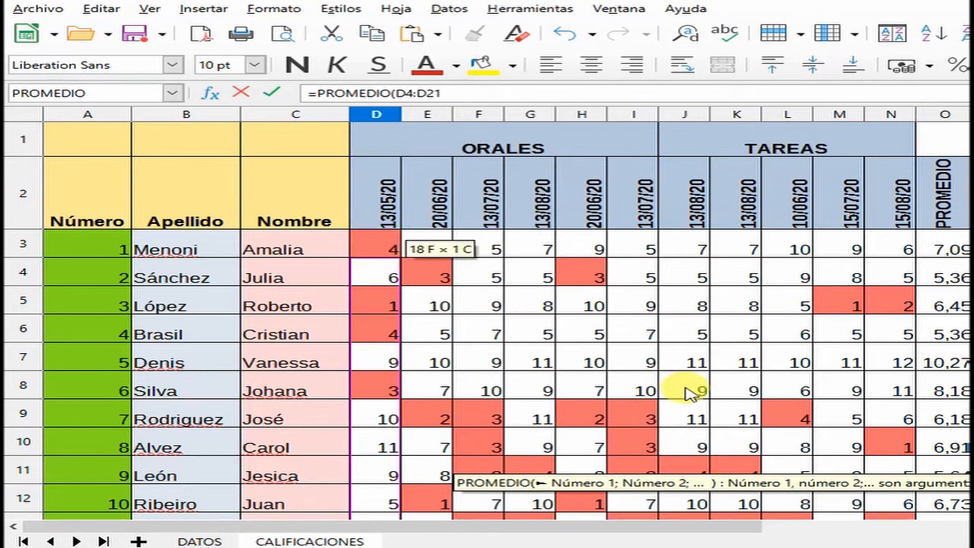
text())
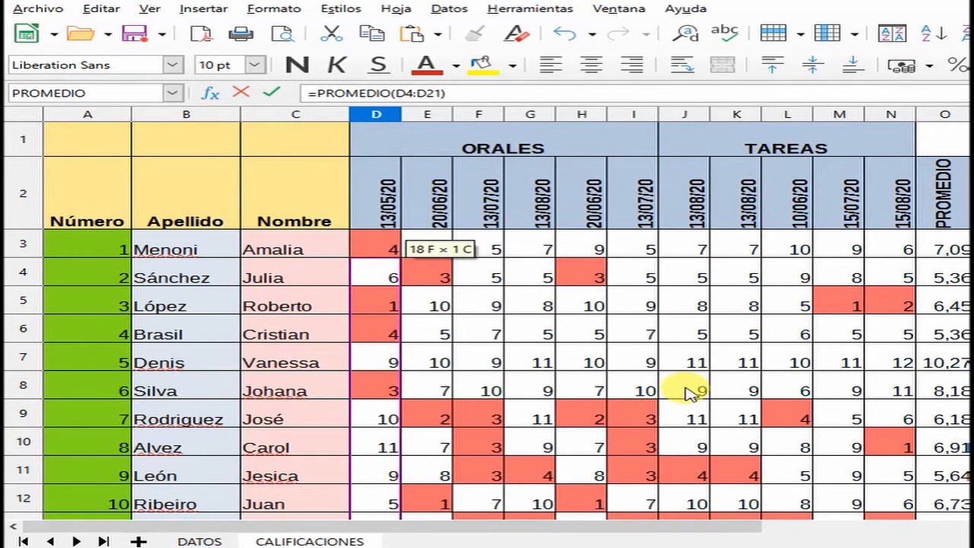
key(Return)
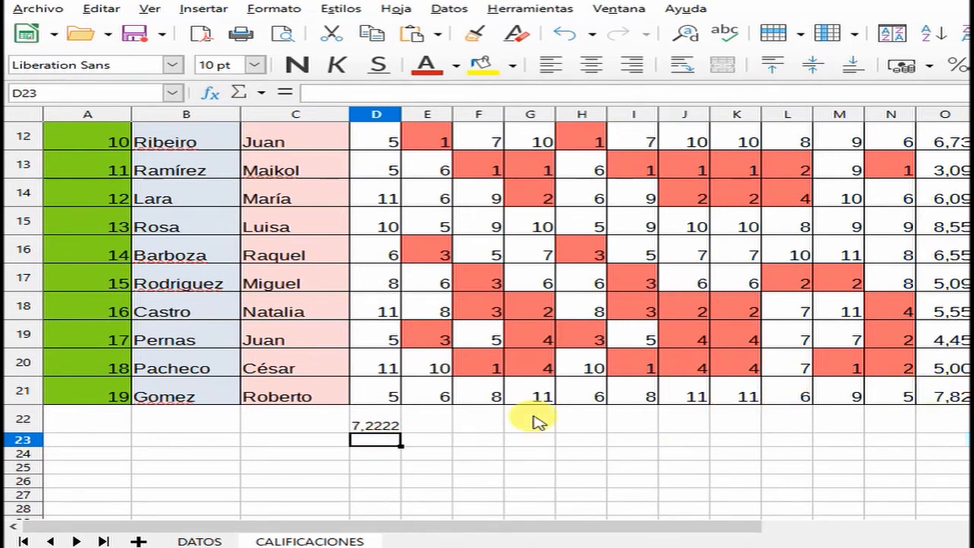
Clone the format of the average in O21 onto D22 and fill the D22 formula across through O22.
click(955, 394)
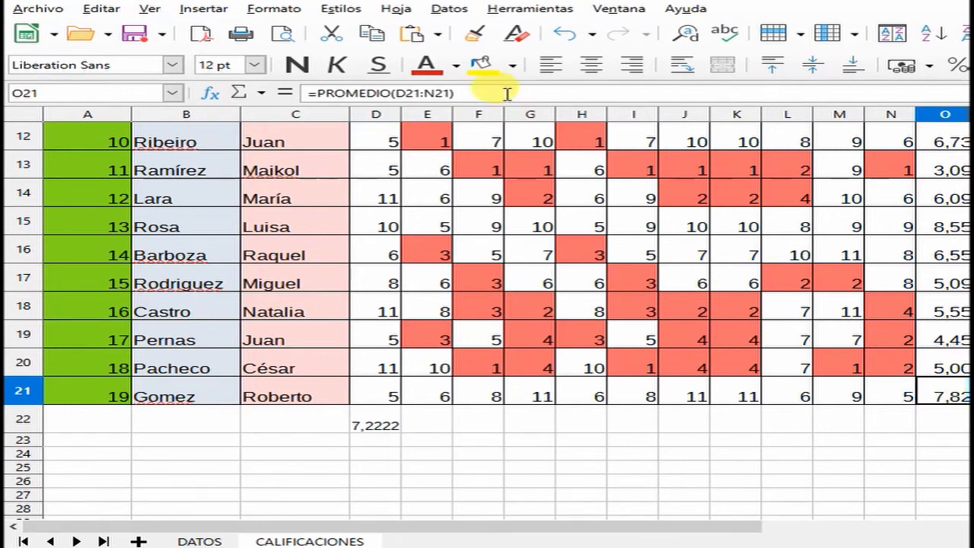
click(478, 36)
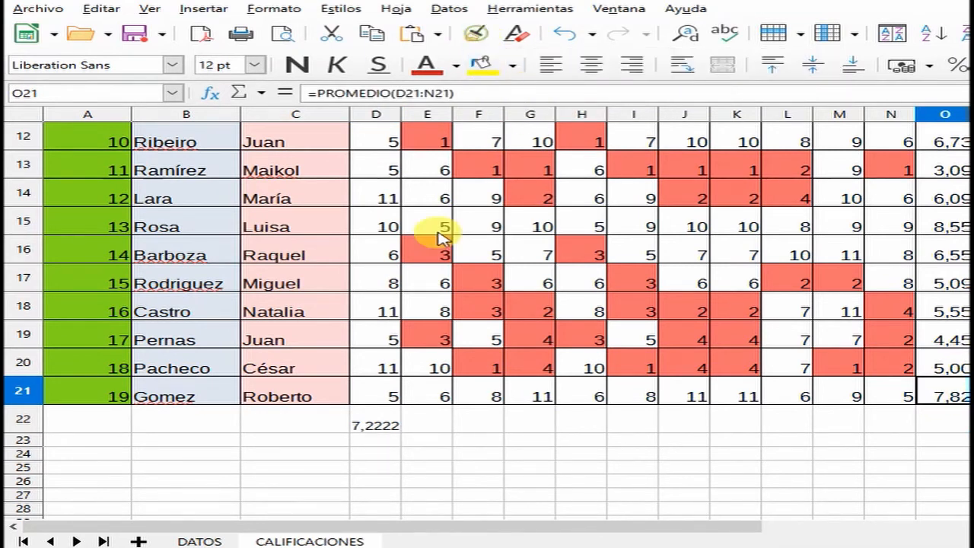
click(372, 420)
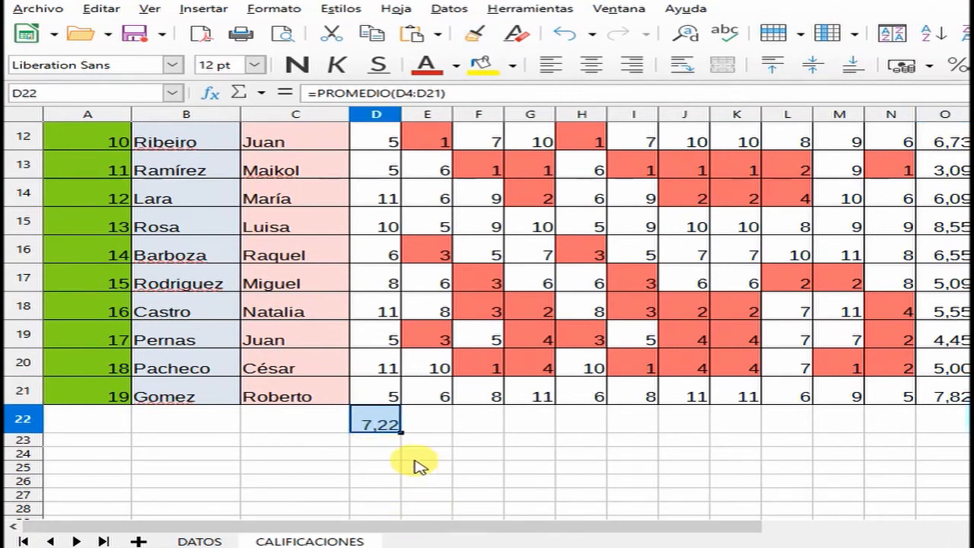
drag(401, 435, 942, 425)
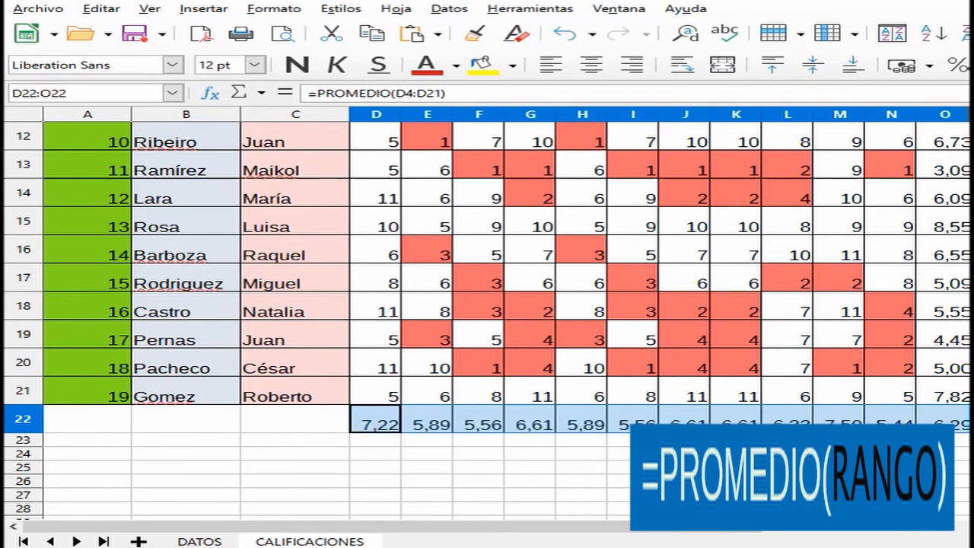
Freeze the rows above and the columns before cell D3.
scroll(720, 380, up, 4)
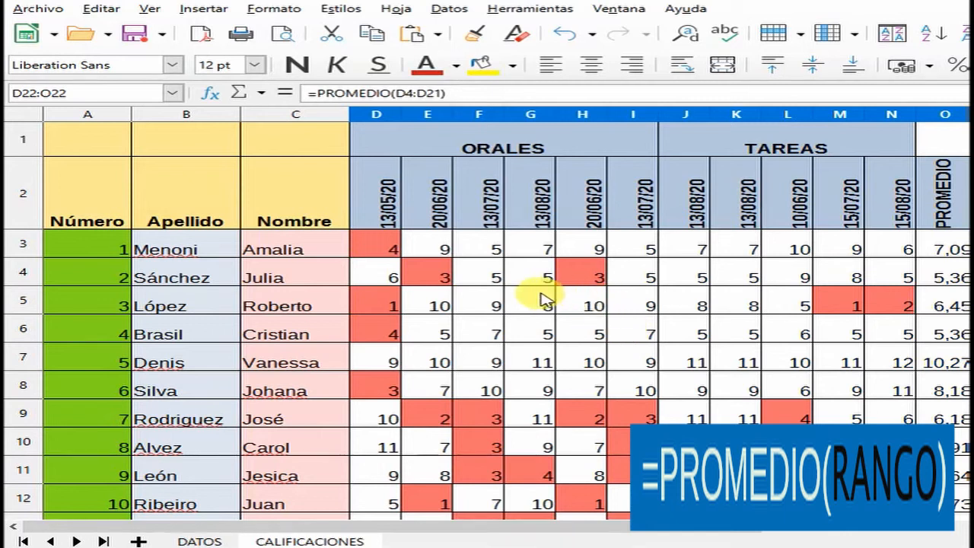
scroll(541, 263, down, 1)
scroll(542, 262, up, 1)
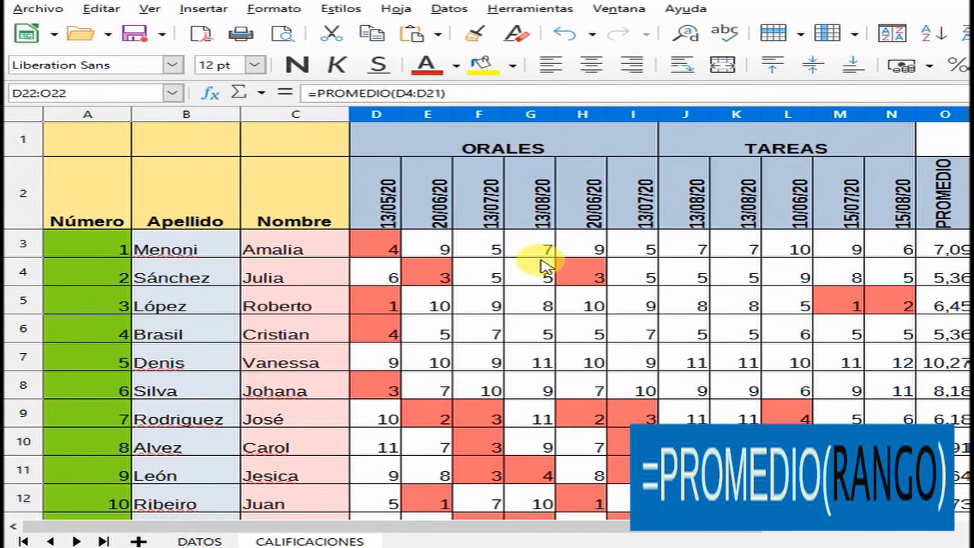
scroll(542, 263, down, 2)
scroll(541, 263, up, 2)
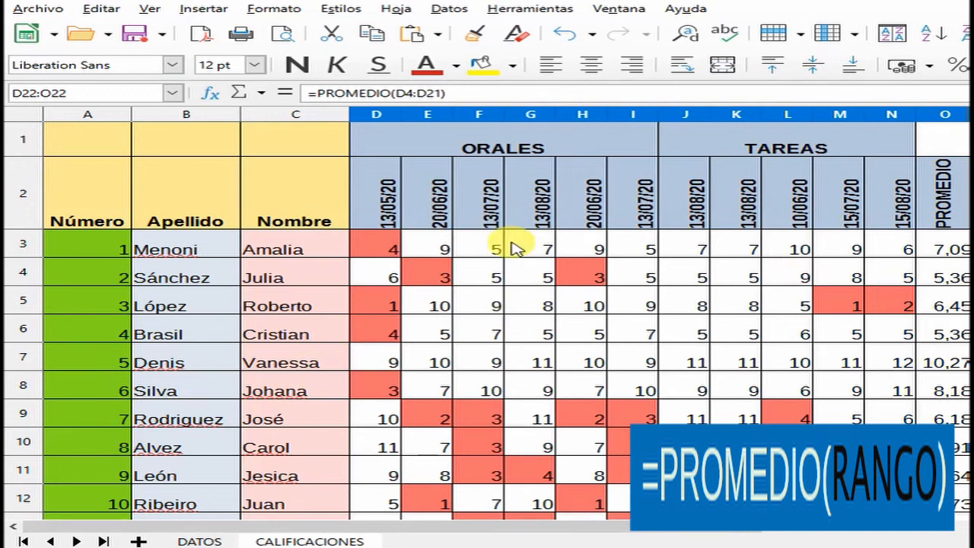
scroll(513, 297, down, 1)
scroll(514, 299, up, 1)
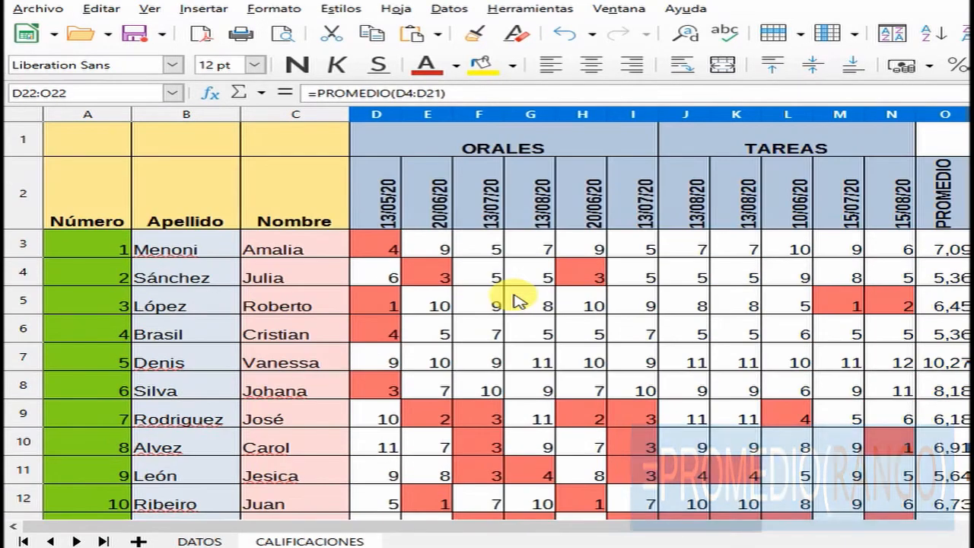
click(373, 247)
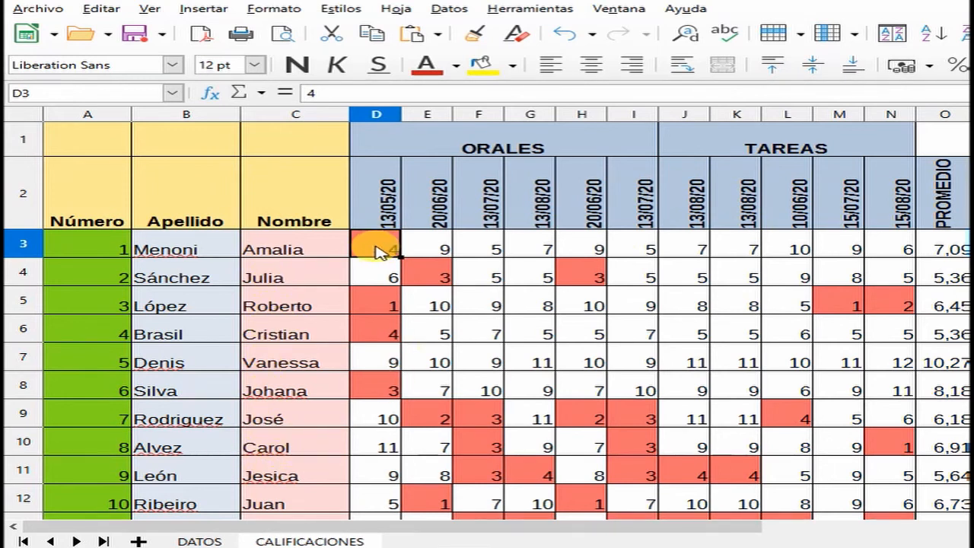
click(150, 8)
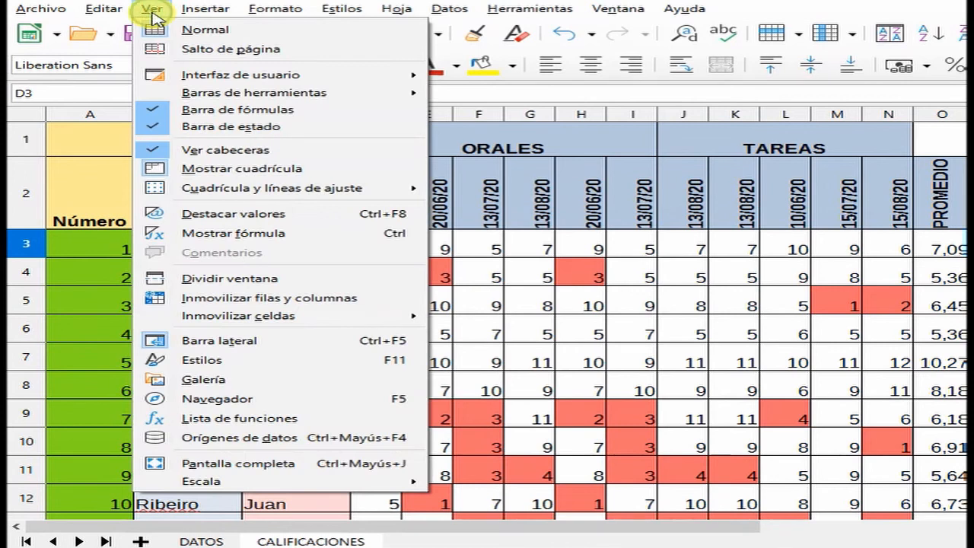
click(217, 301)
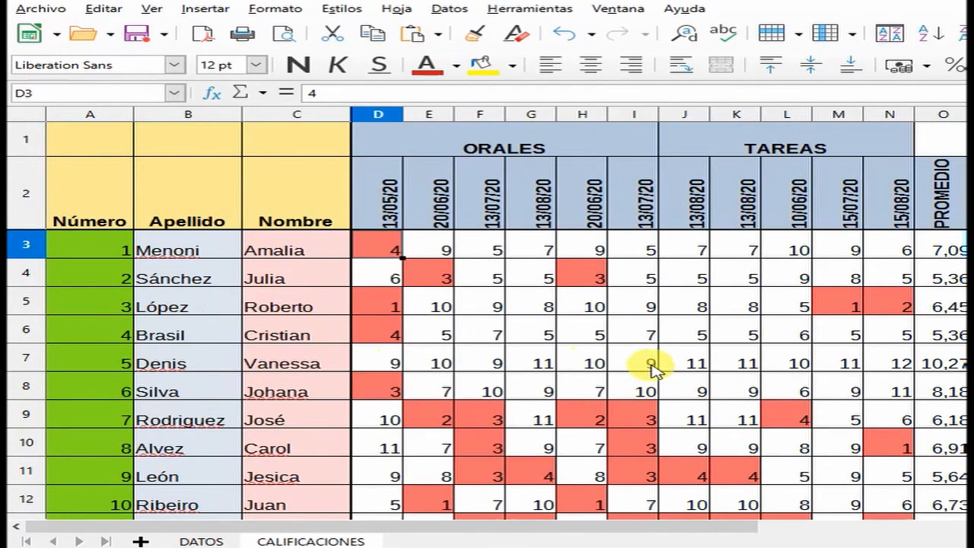
Look through the student rows down to the averages in row 22 to check the frozen headers and name columns.
scroll(677, 378, down, 5)
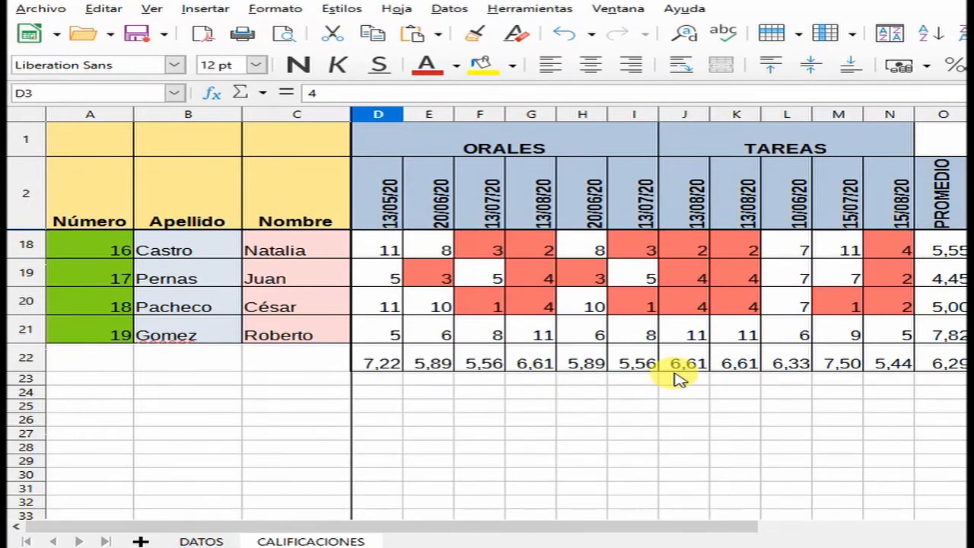
scroll(677, 378, up, 4)
scroll(677, 378, down, 4)
scroll(677, 378, down, 1)
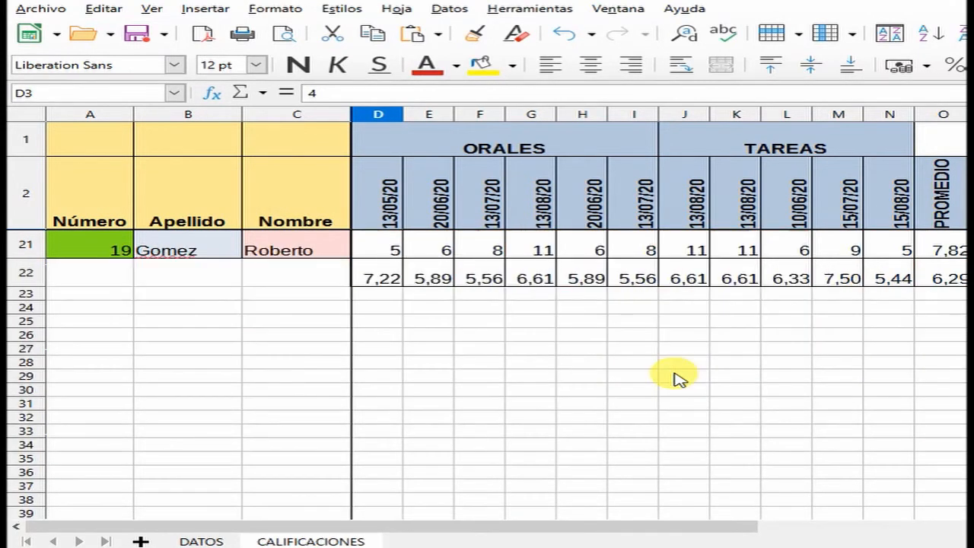
scroll(678, 379, up, 1)
scroll(677, 378, up, 5)
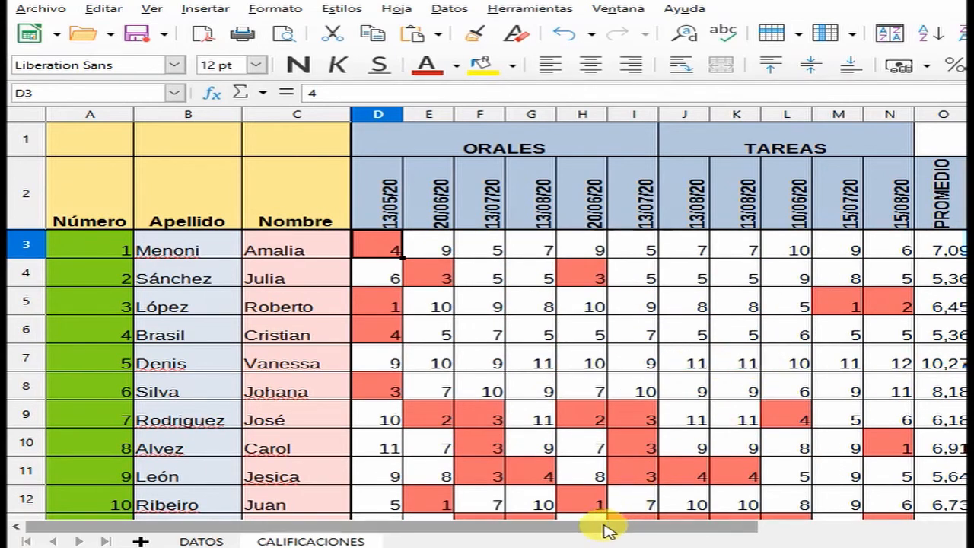
drag(611, 526, 508, 529)
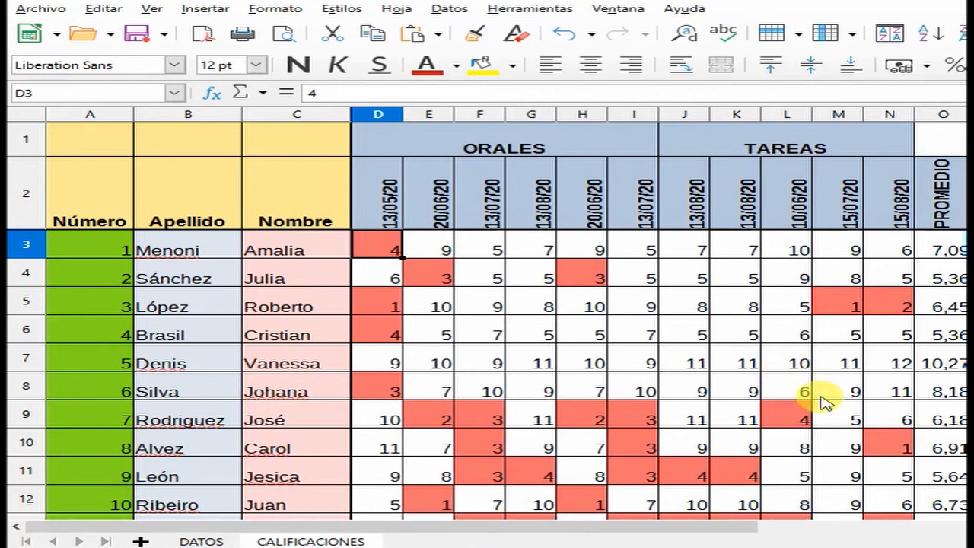
Enter the heading AVISO in P2, beside the PROMEDIO heading.
drag(682, 531, 847, 537)
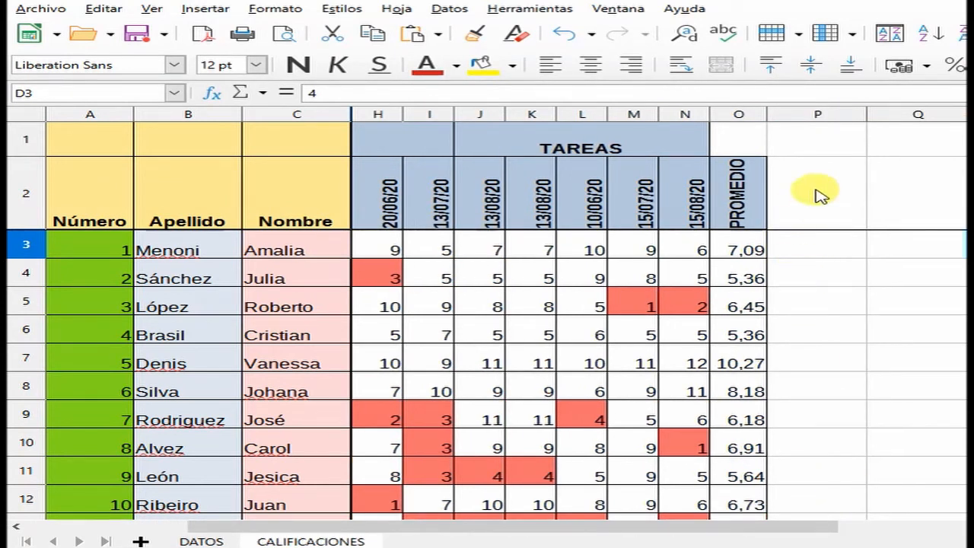
click(801, 214)
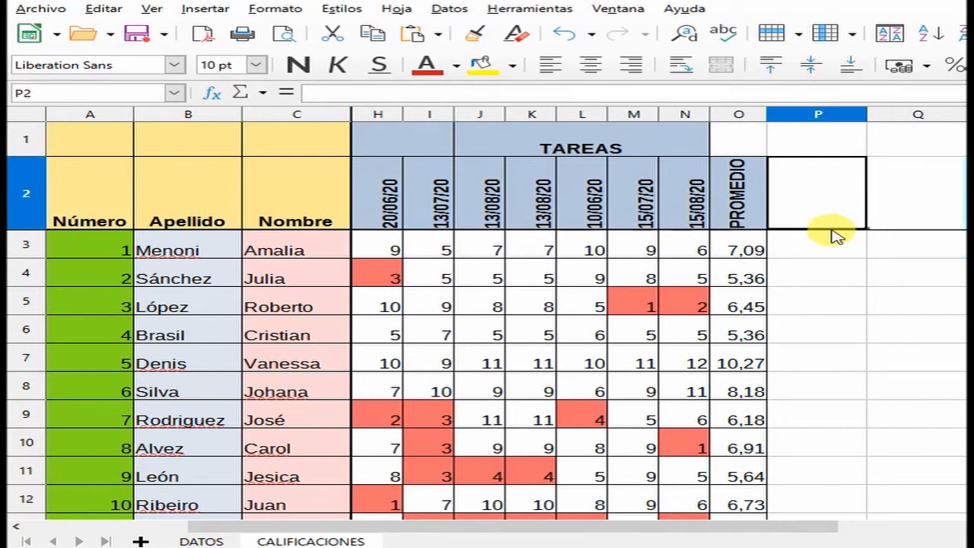
text(AV)
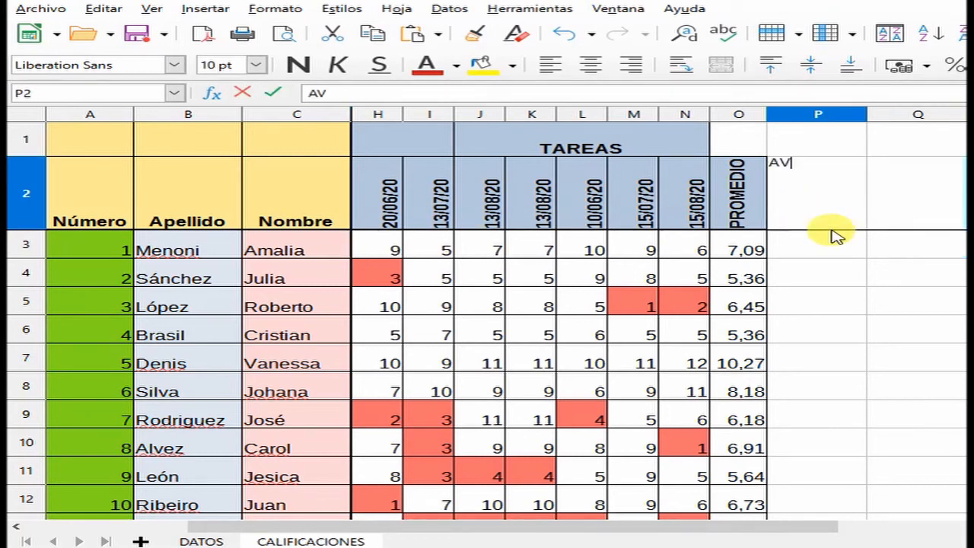
text(ISO)
key(Return)
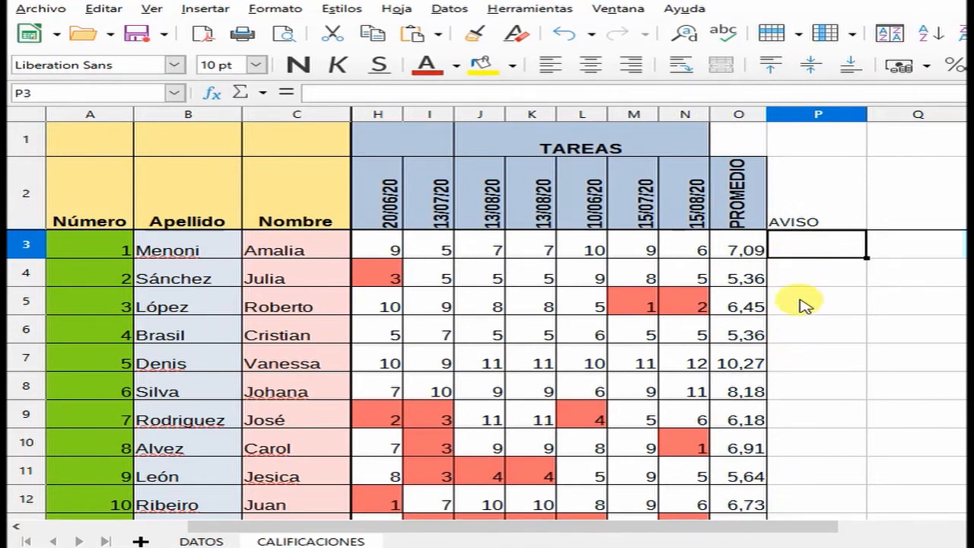
Enter a formula in P3 that shows OJO when the average in O3 is below 4 and stays blank otherwise.
scroll(803, 359, down, 1)
scroll(803, 359, up, 1)
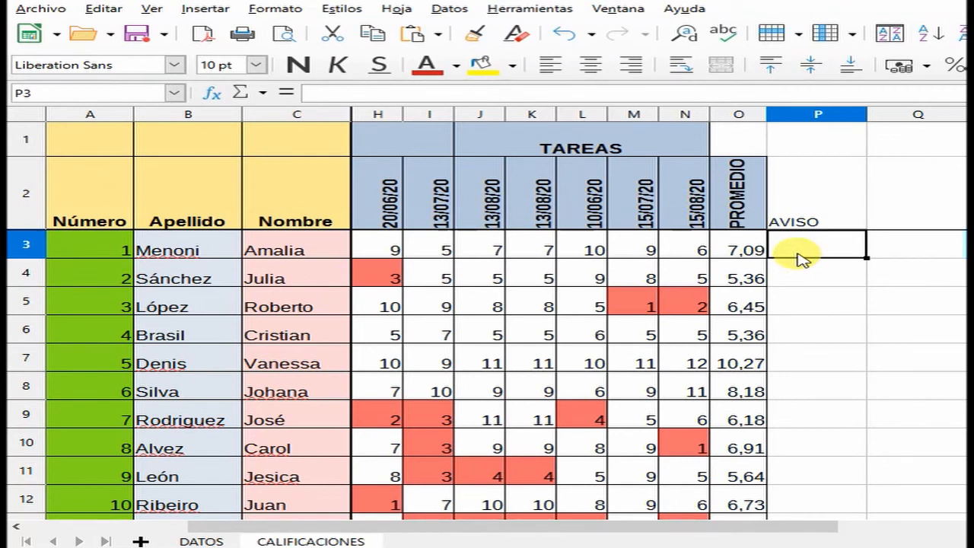
text(=SI)
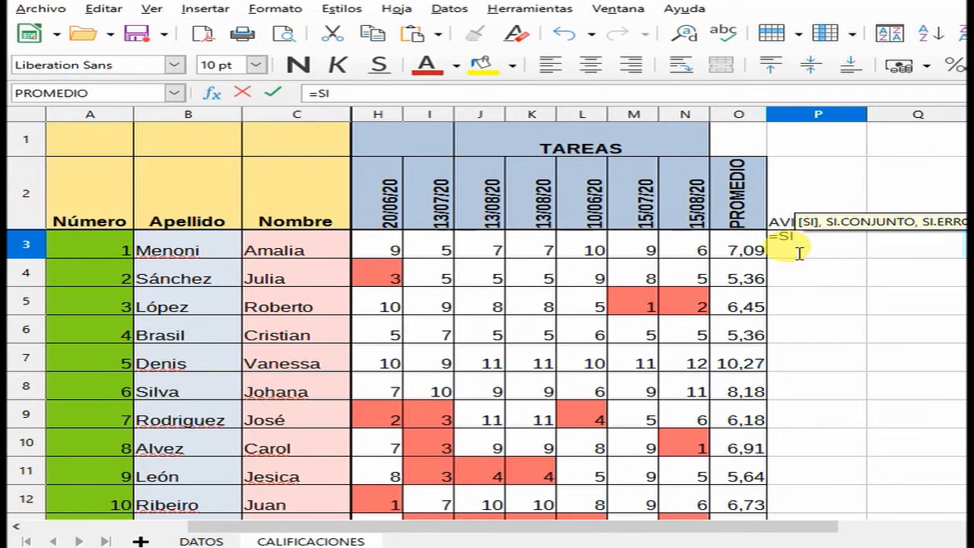
text(()
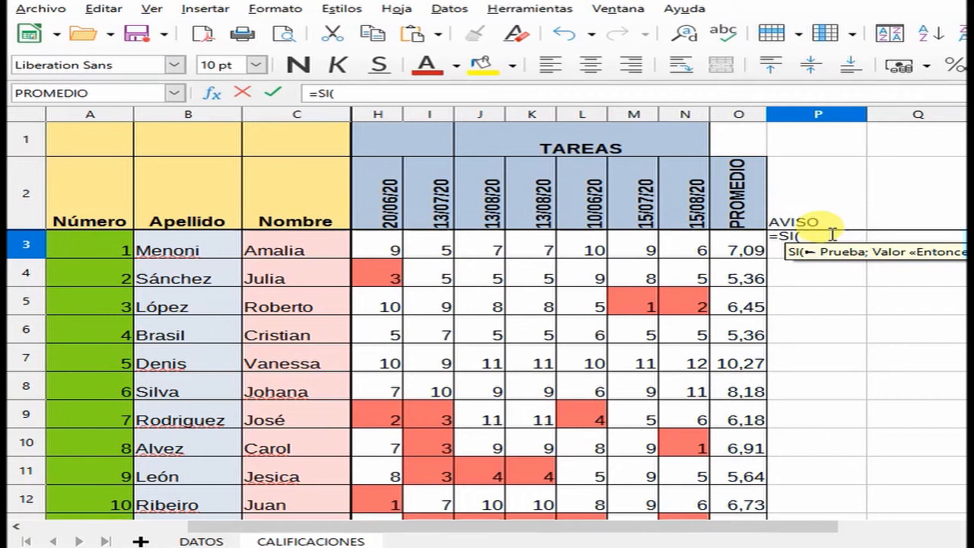
click(747, 255)
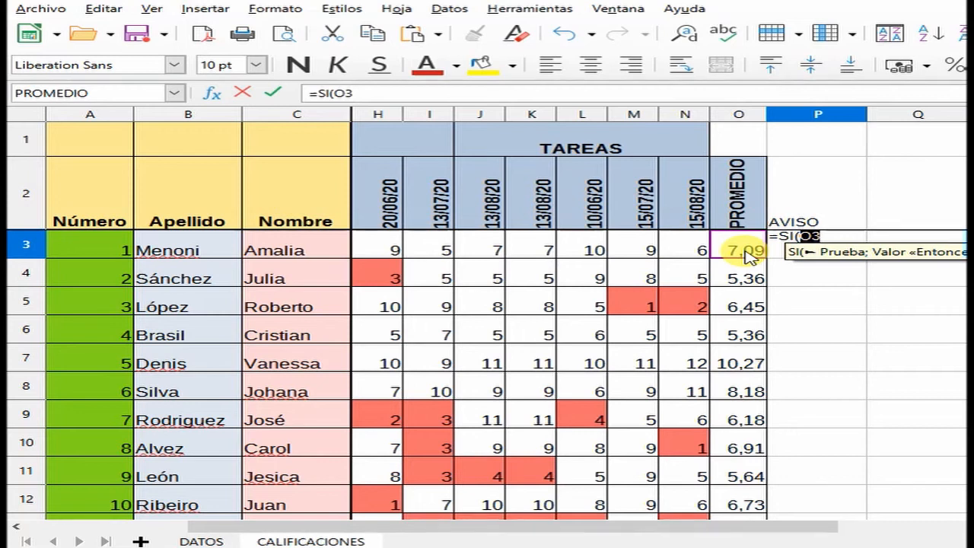
text(<)
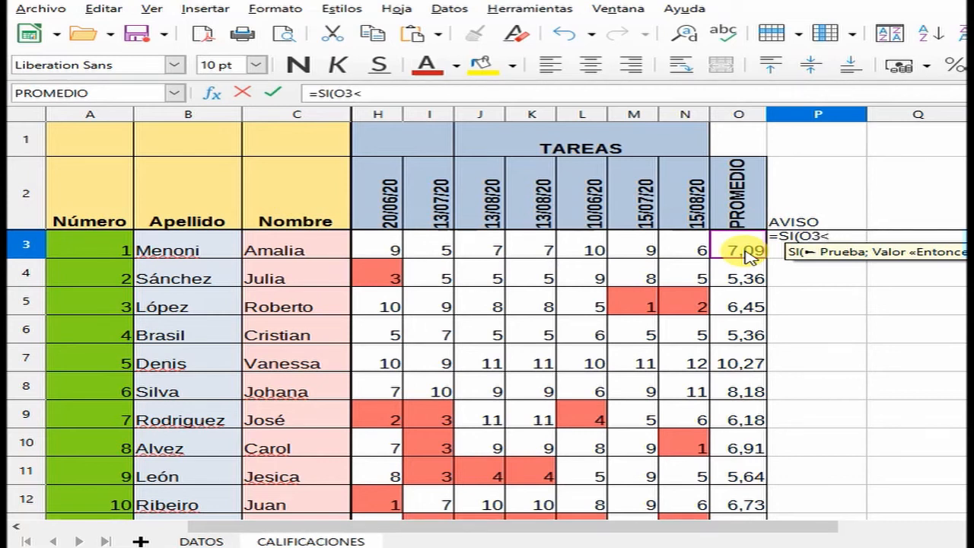
text(4;)
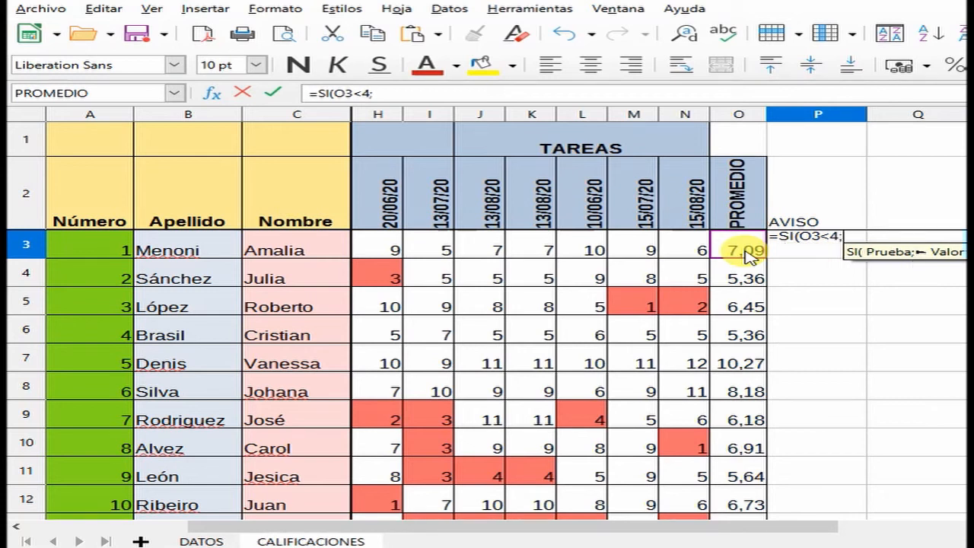
text(")
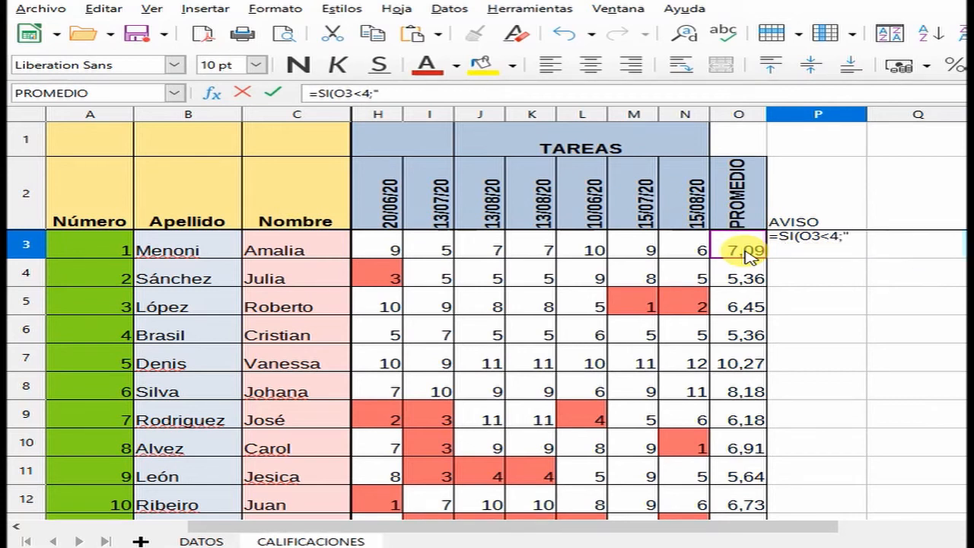
text(OJO")
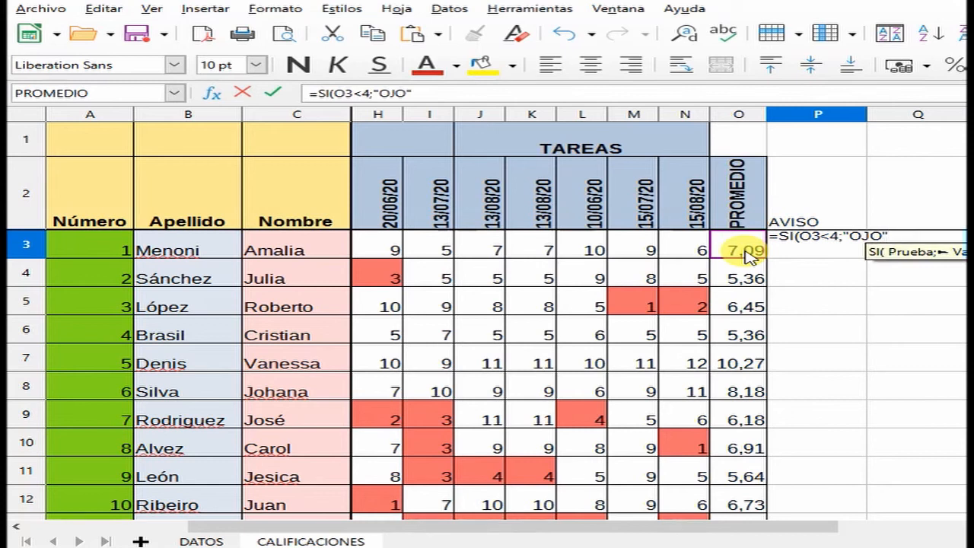
text(;")
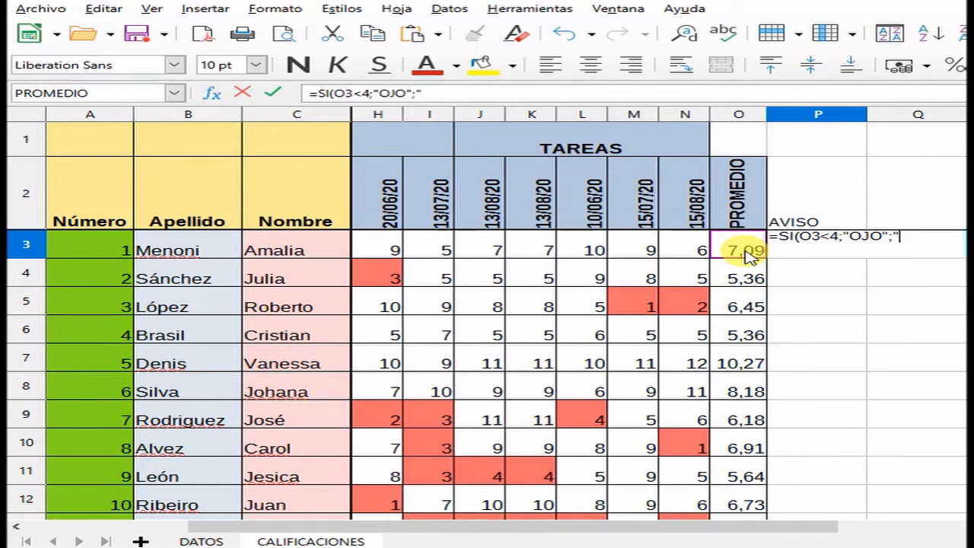
text("))
key(Return)
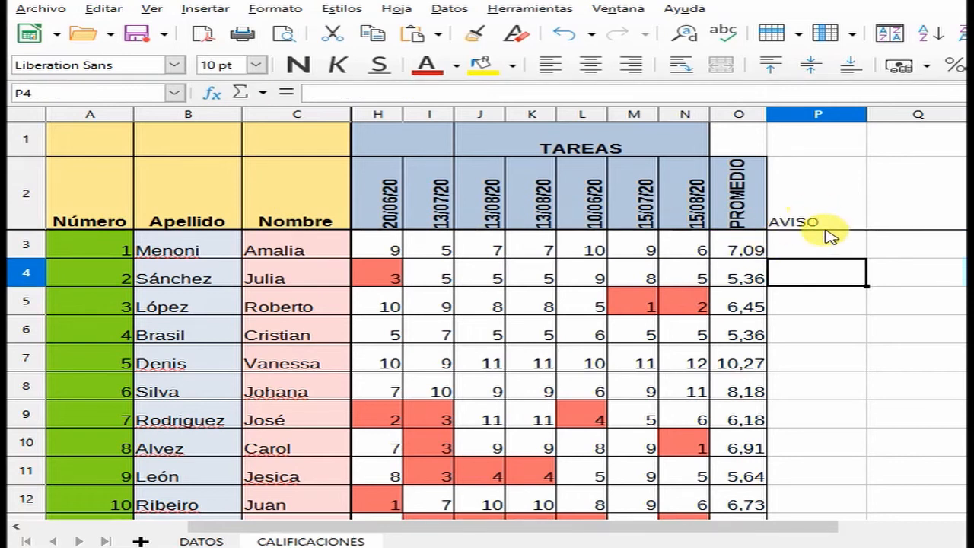
Fill the AVISO formula from P3 down through P21 for all students and look over the flagged rows.
click(820, 245)
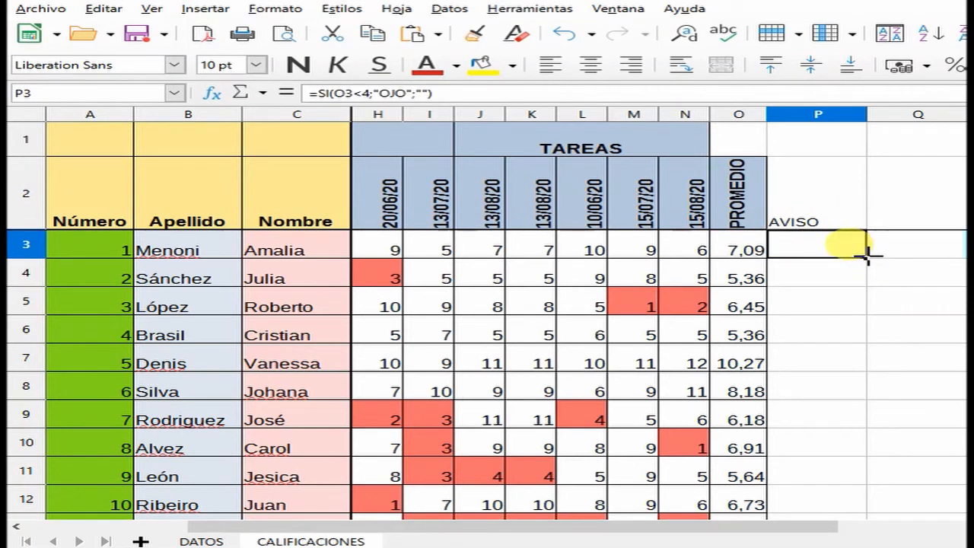
drag(867, 257, 831, 480)
scroll(898, 418, up, 2)
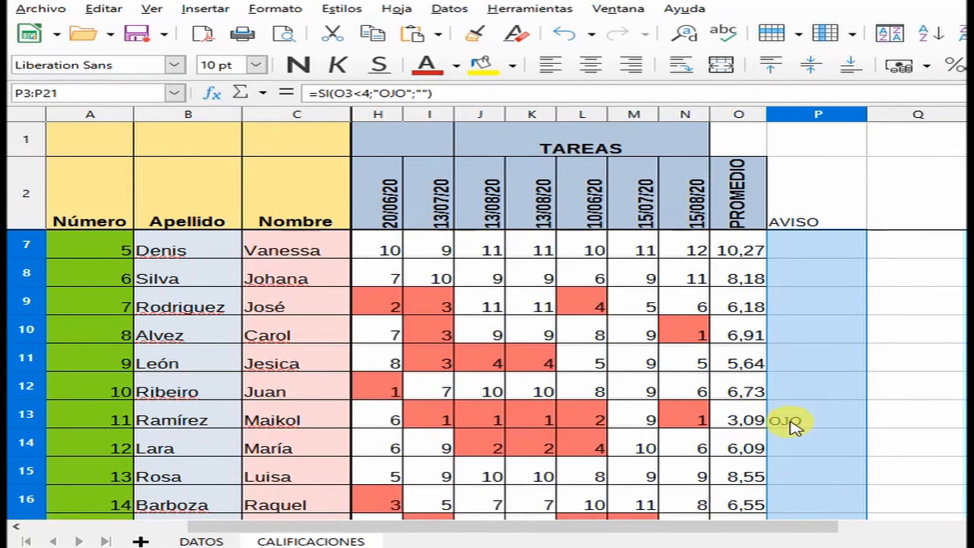
scroll(794, 425, up, 1)
scroll(793, 426, up, 1)
scroll(793, 426, down, 3)
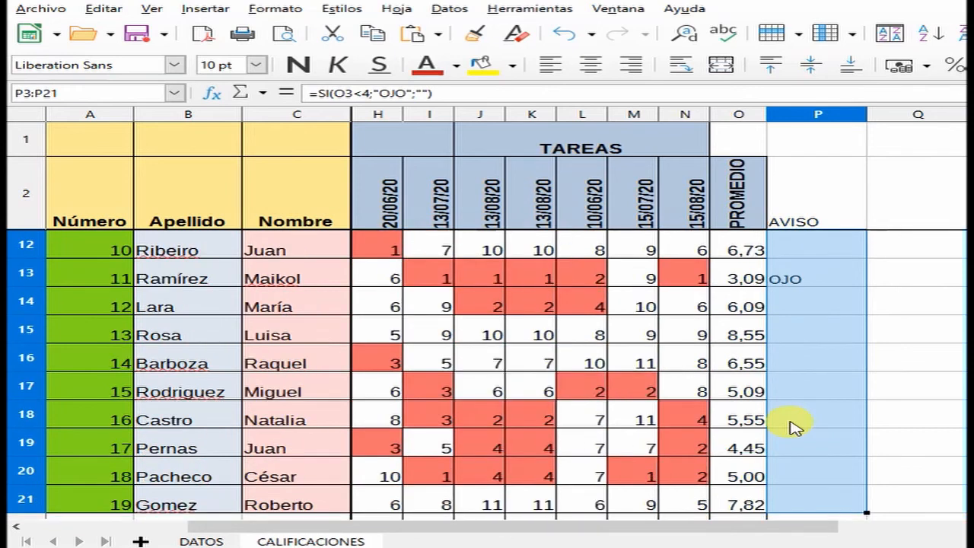
scroll(794, 426, up, 3)
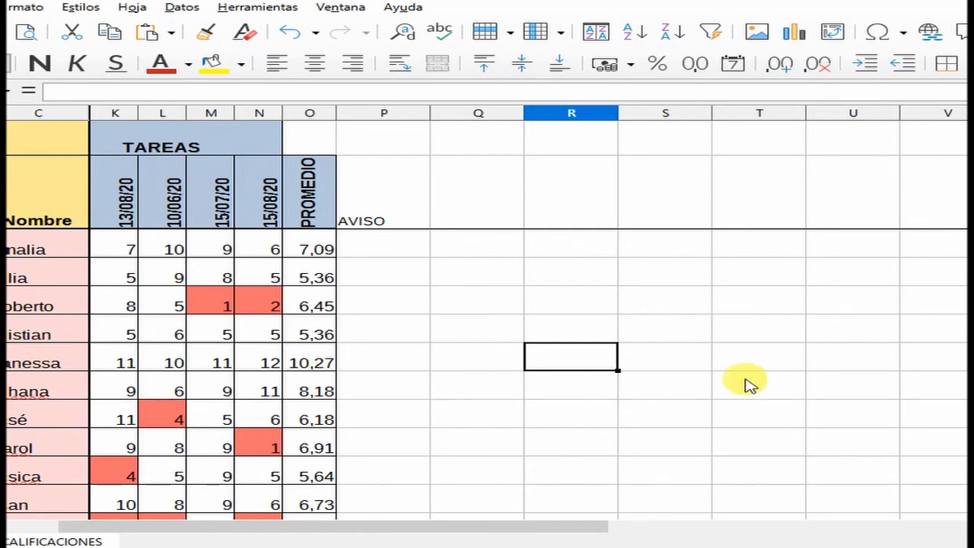
Enter the grade range labels 1-5, 6-9 and 10-12 in cells R6 to R8.
click(563, 324)
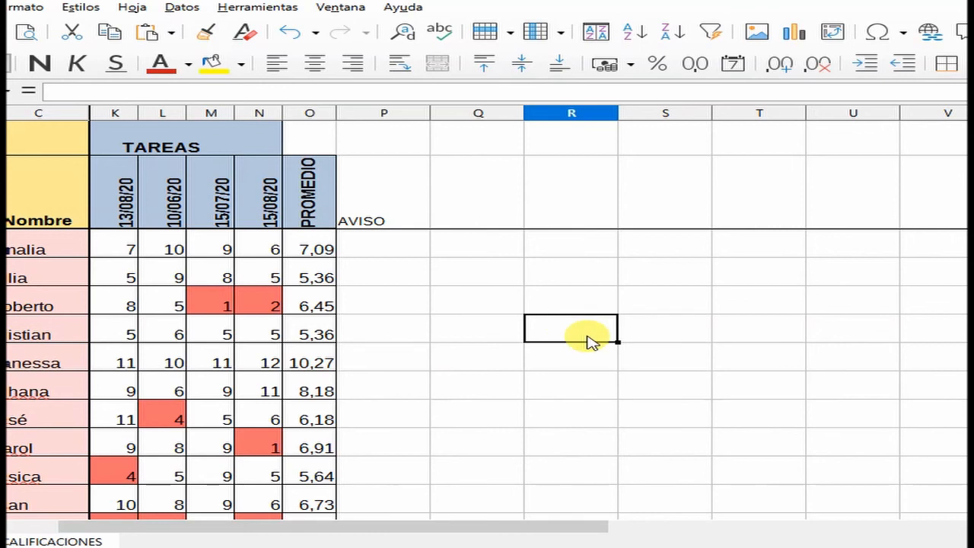
text(1-)
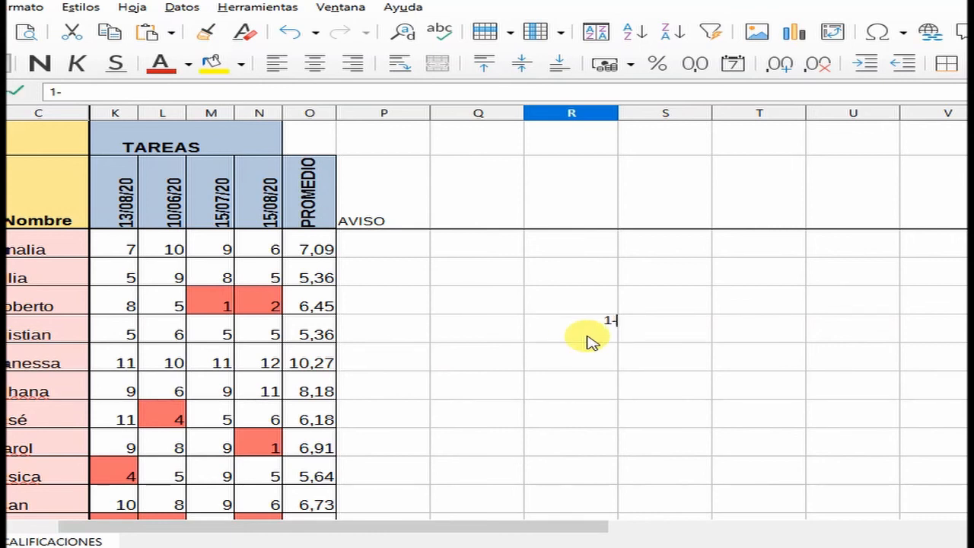
text(5)
key(Return)
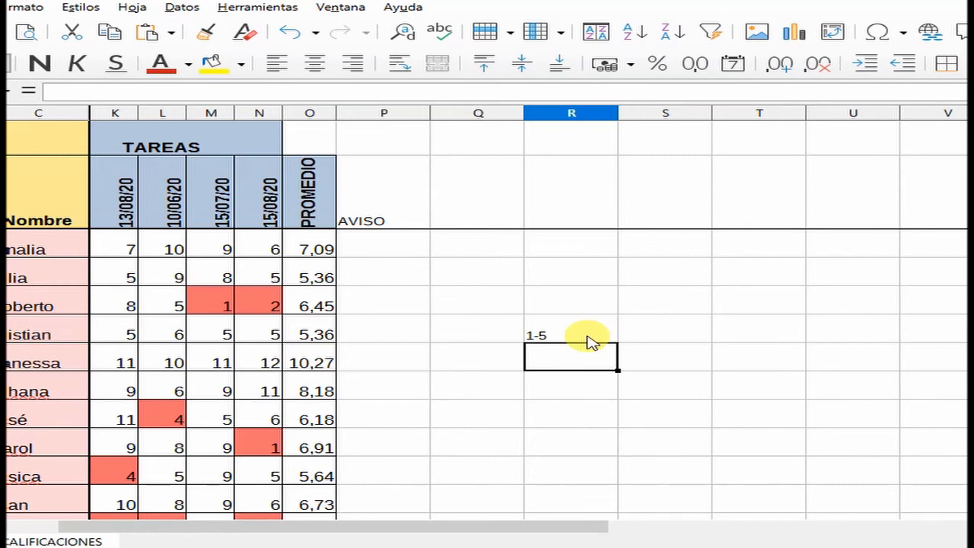
text(6-9)
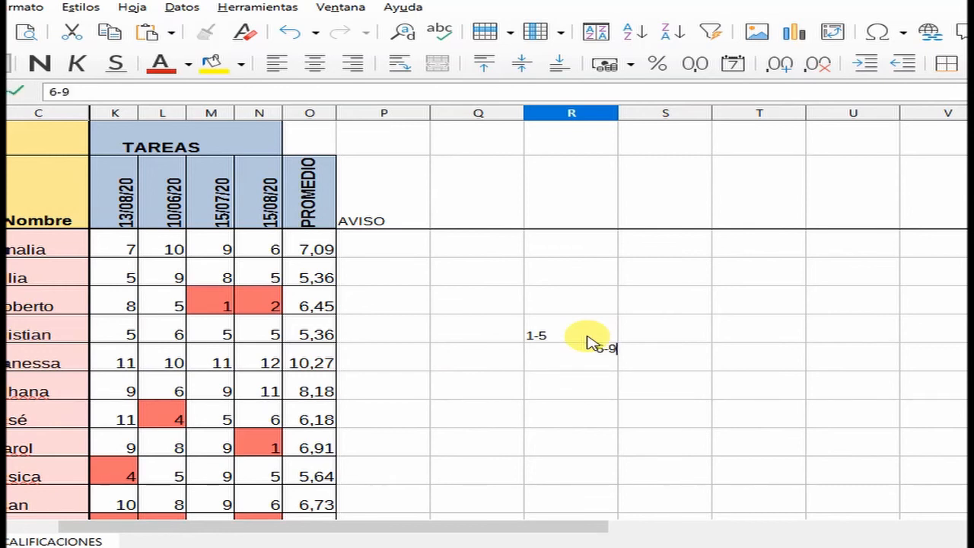
key(Return)
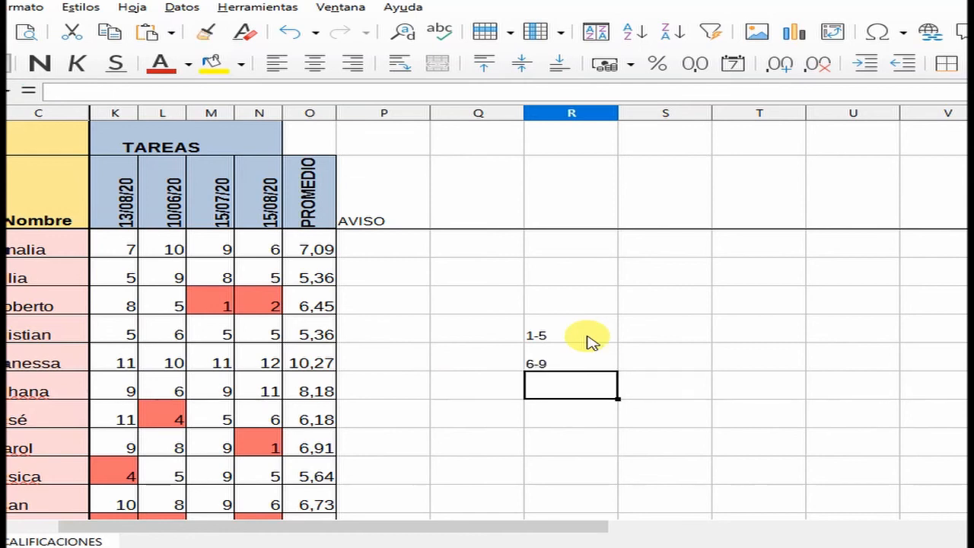
text(10.)
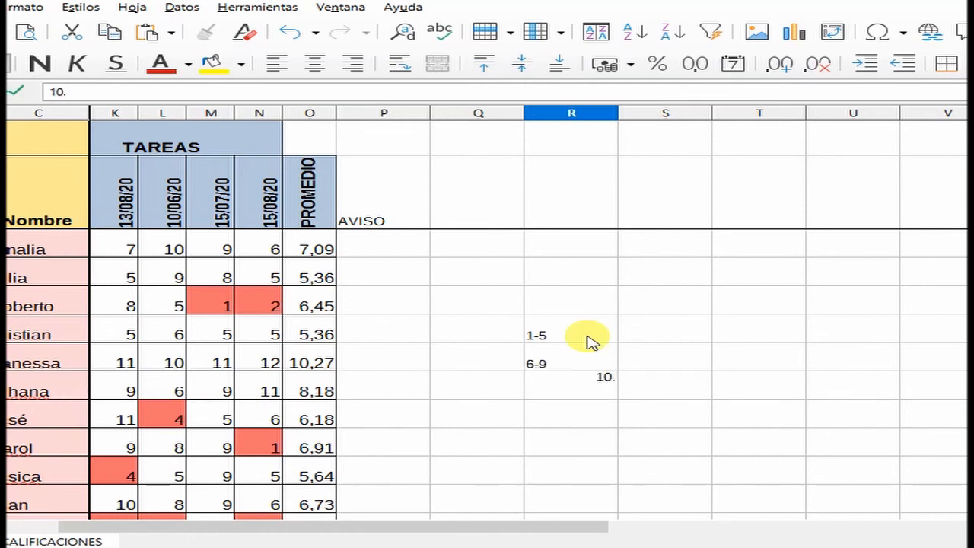
text(12)
key(Return)
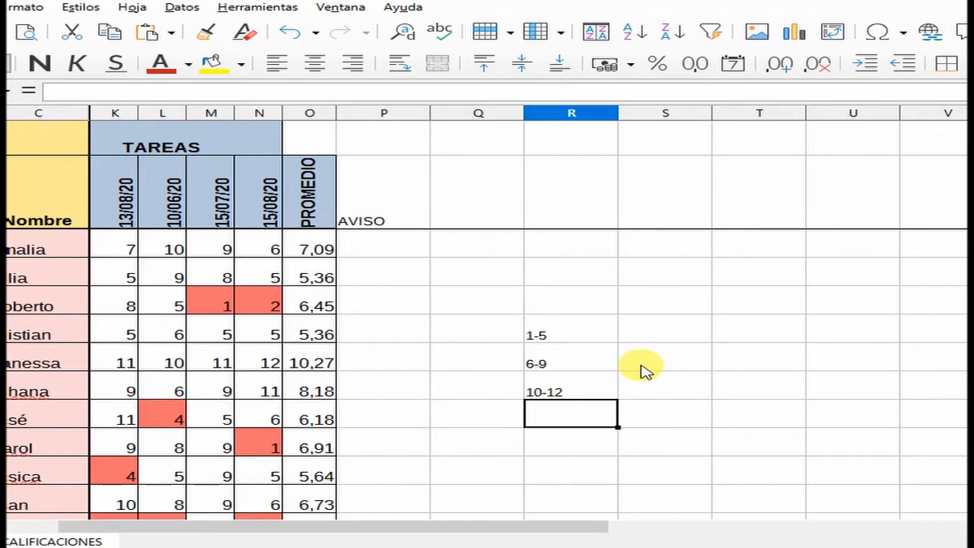
Count the averages below 6 in S6 with =CONTAR.SI.CONJUNTO(O3:O22;"<6"), accepting the proposed correction of the missing quote.
click(648, 335)
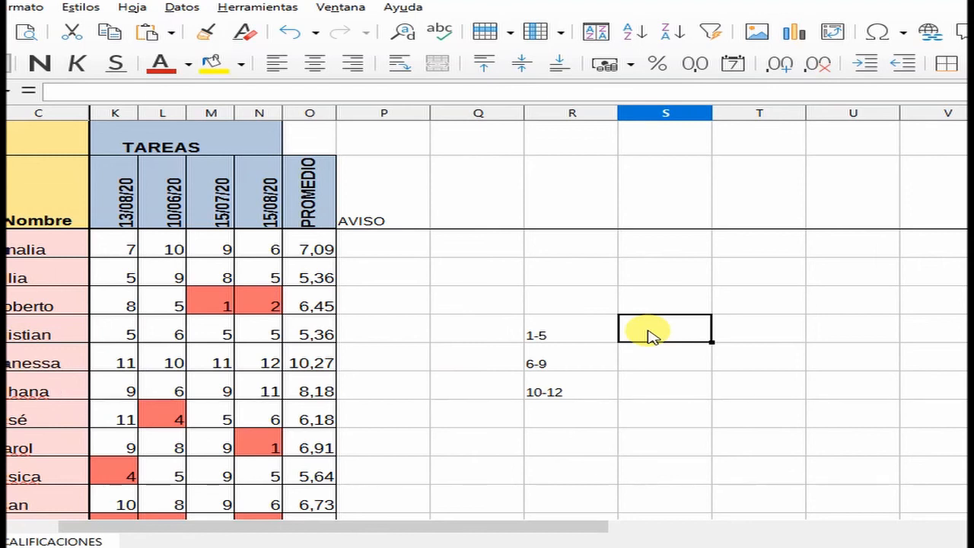
text(=)
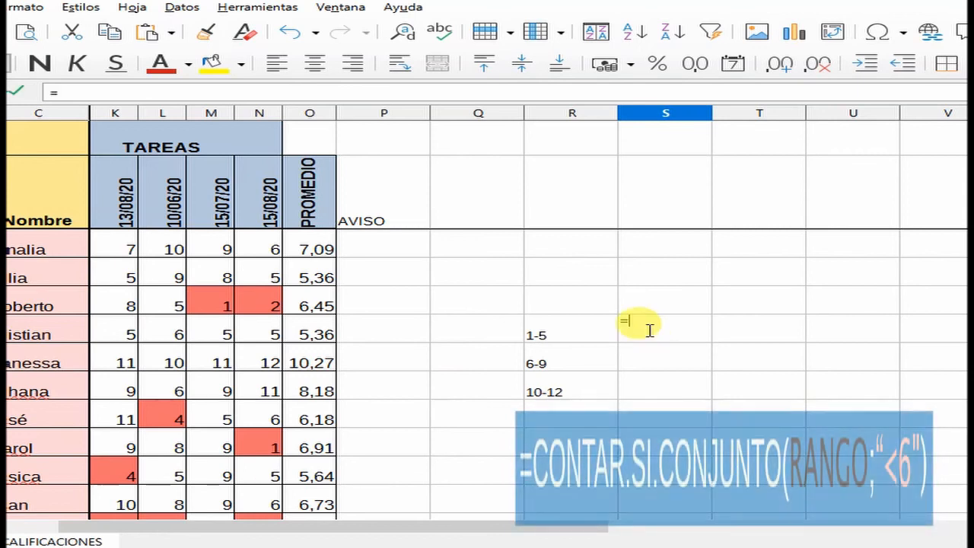
text(CONTAR.)
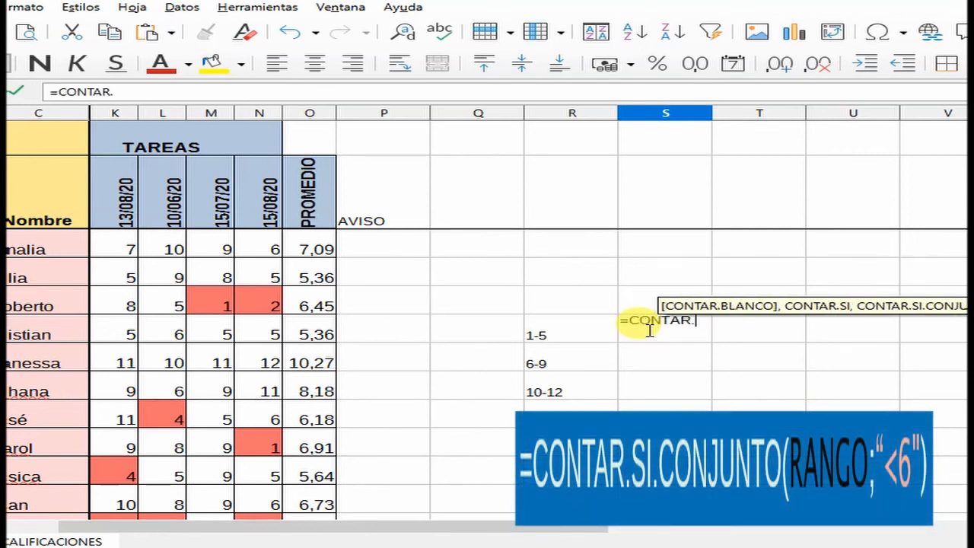
text(SI.CONJ)
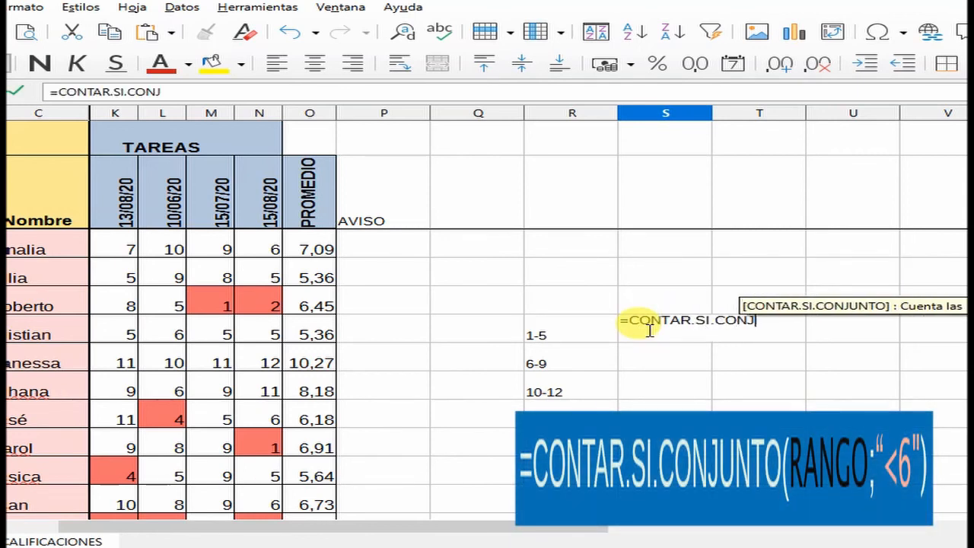
text(UNTO()
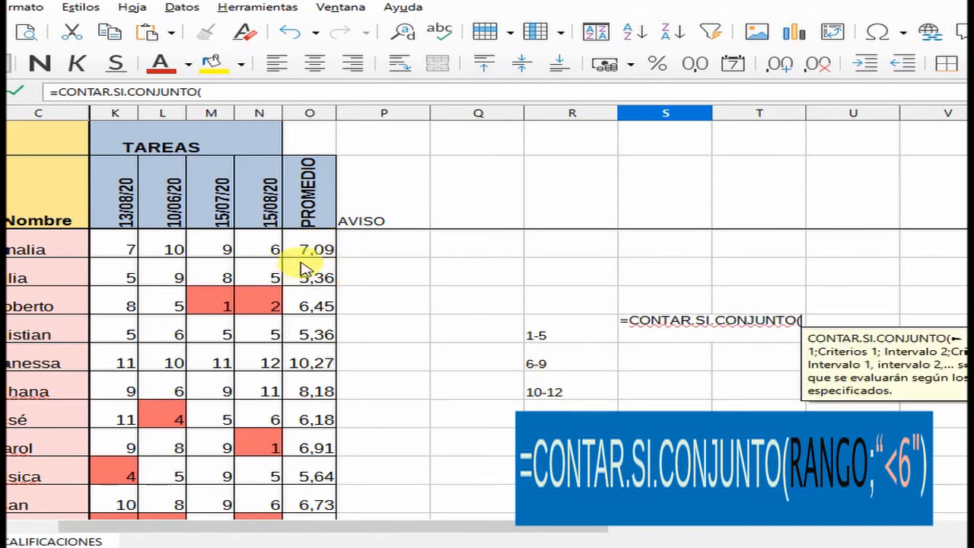
click(320, 242)
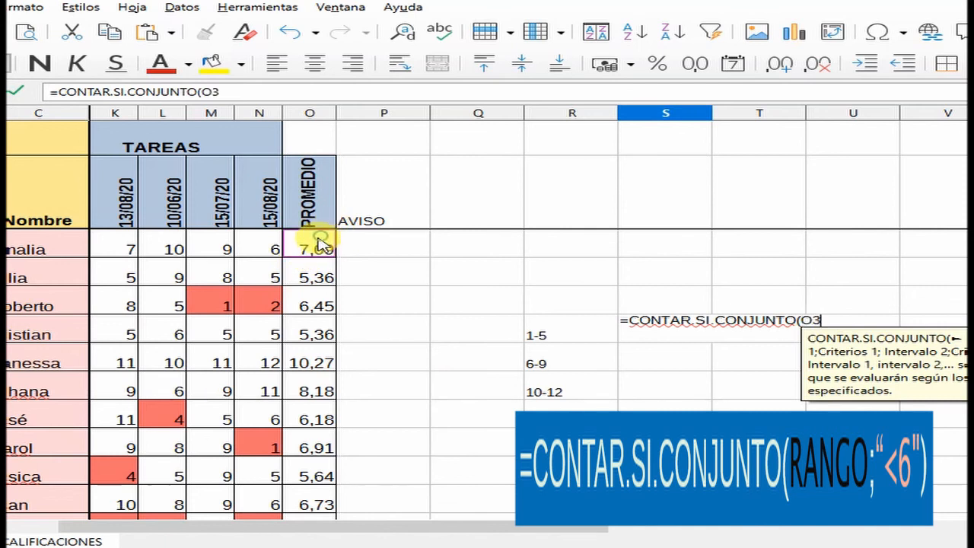
drag(319, 242, 343, 484)
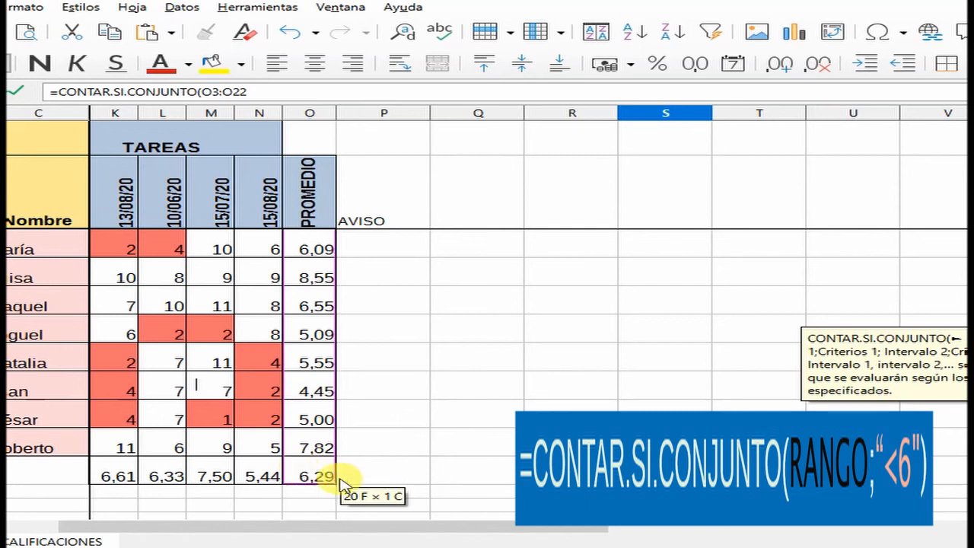
scroll(761, 388, up, 4)
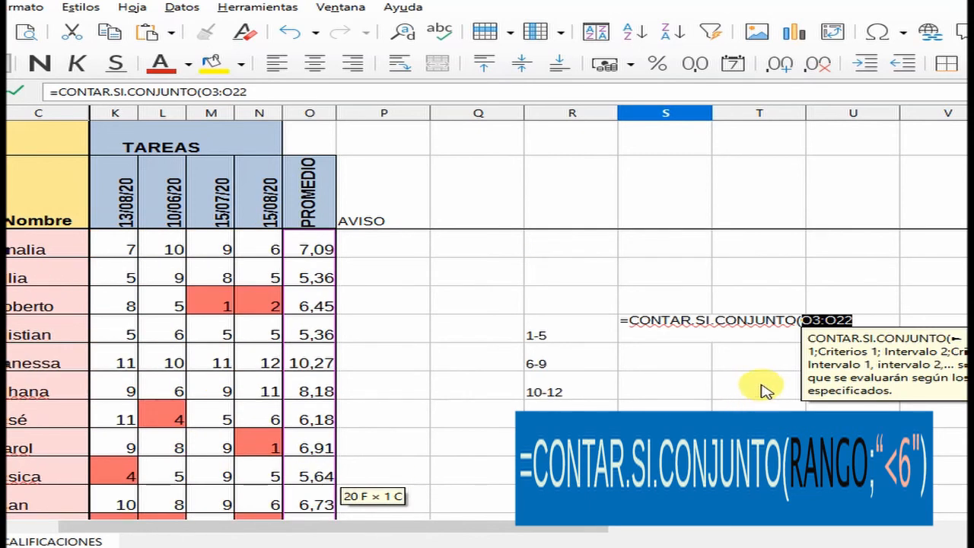
click(864, 319)
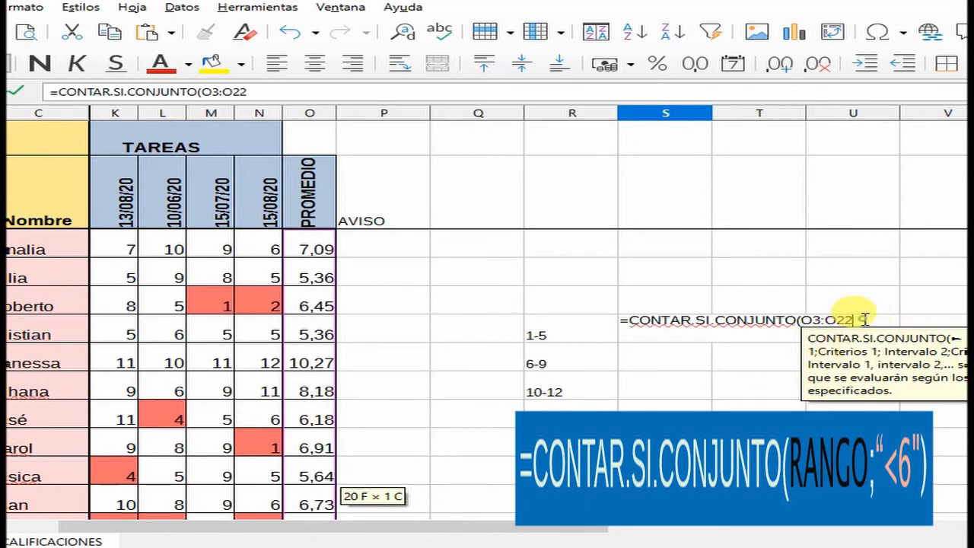
text(;)
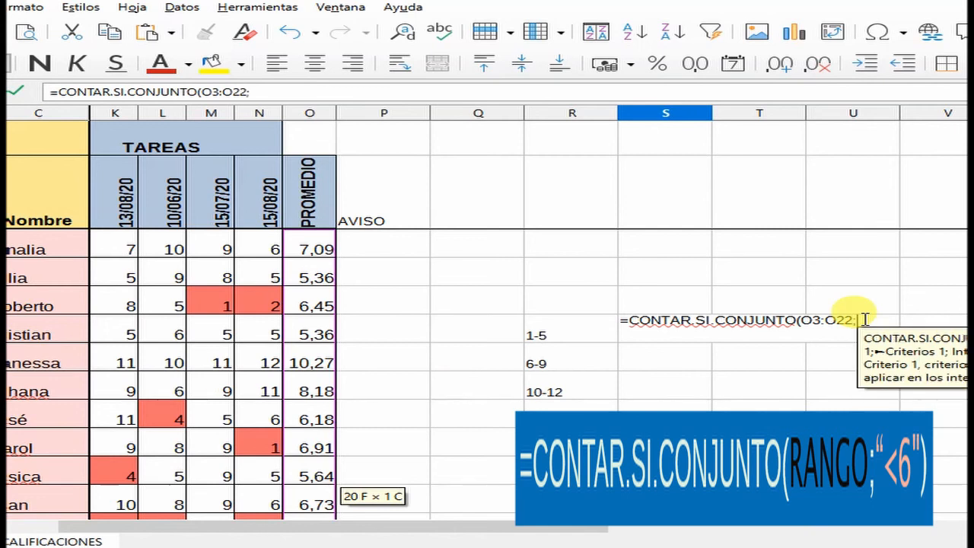
text("<6)
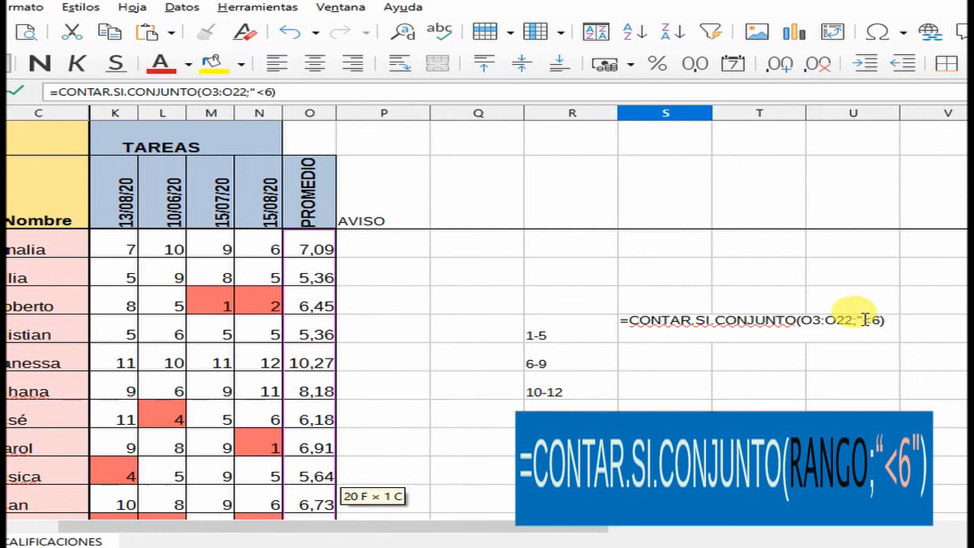
key(Return)
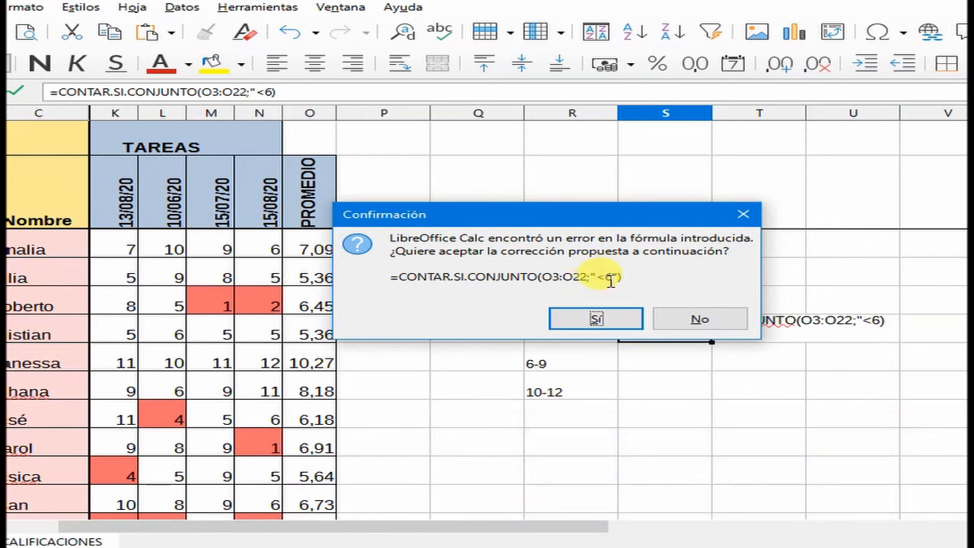
click(626, 320)
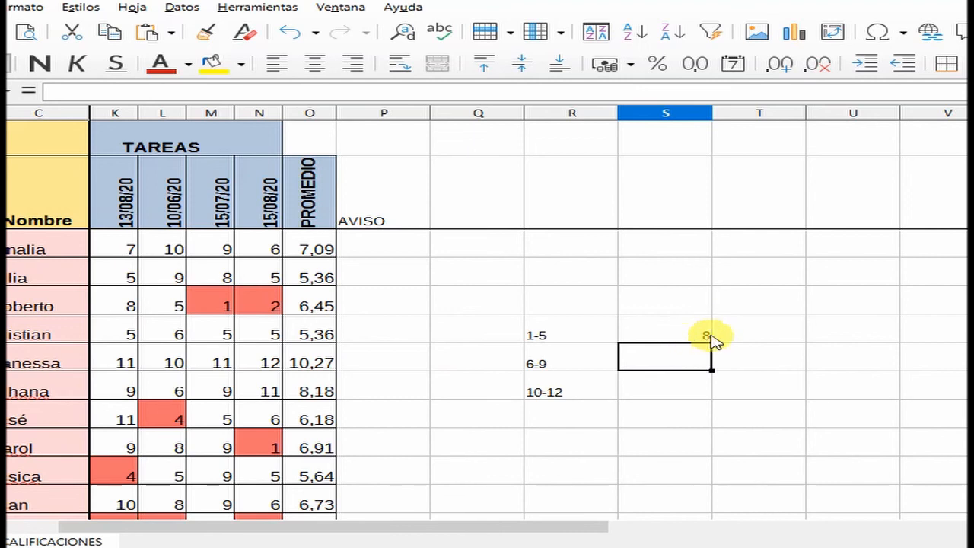
click(686, 387)
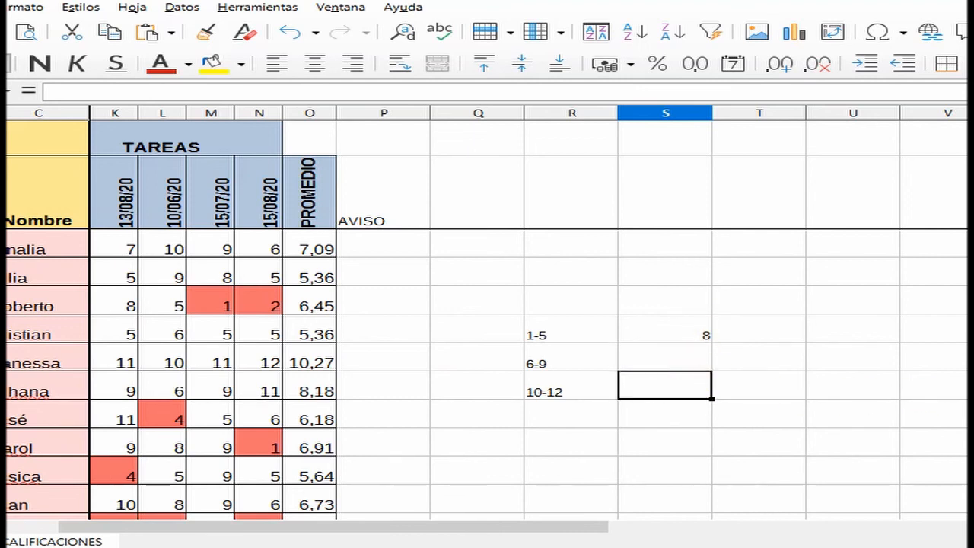
Count the averages above 9 in S8 with =CONTAR.SI.CONJUNTO(O3:O21;">9").
text(=)
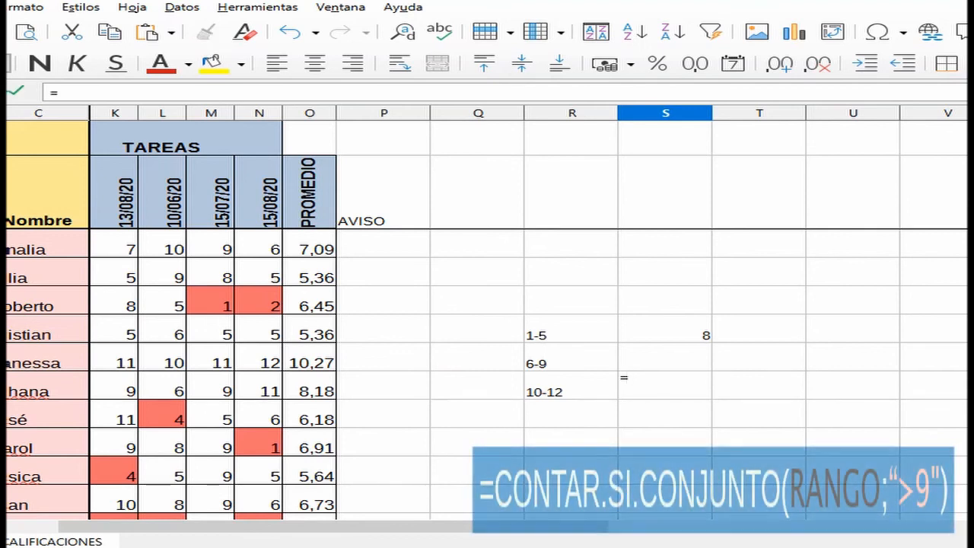
text(CONTAR)
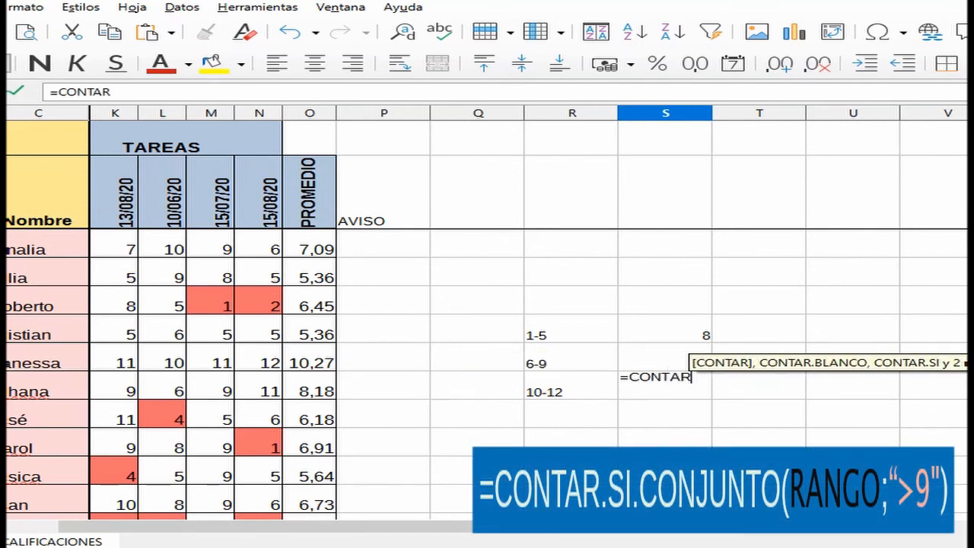
text(.SI.CO)
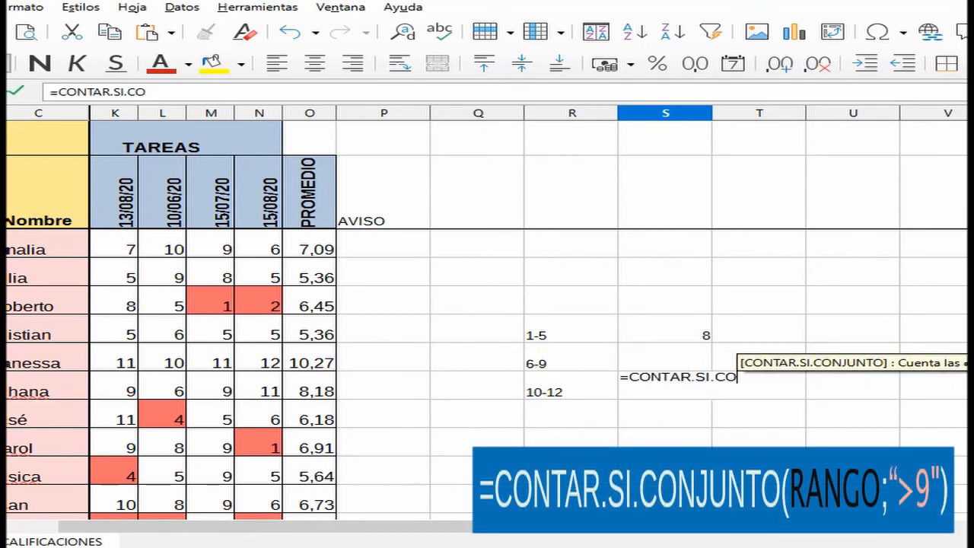
text(NJUNTO()
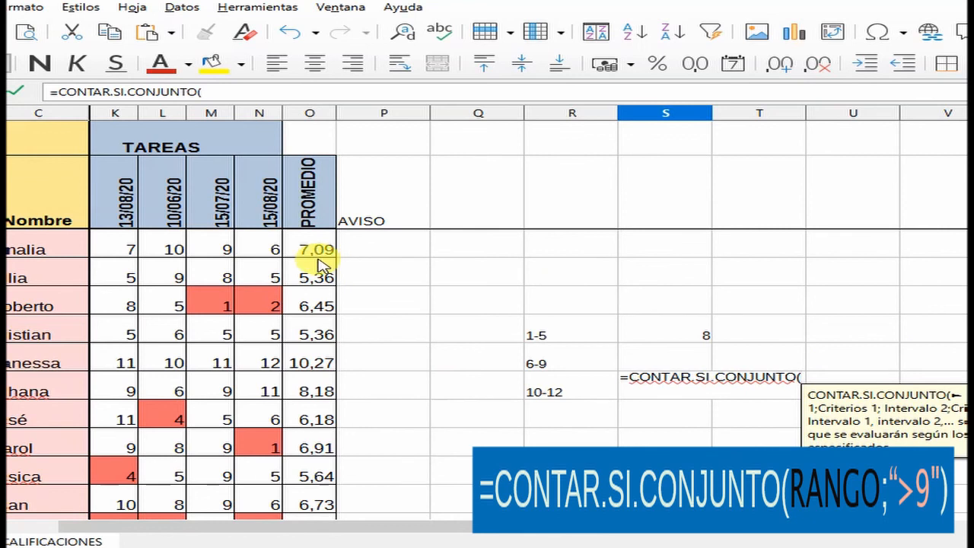
drag(324, 251, 306, 443)
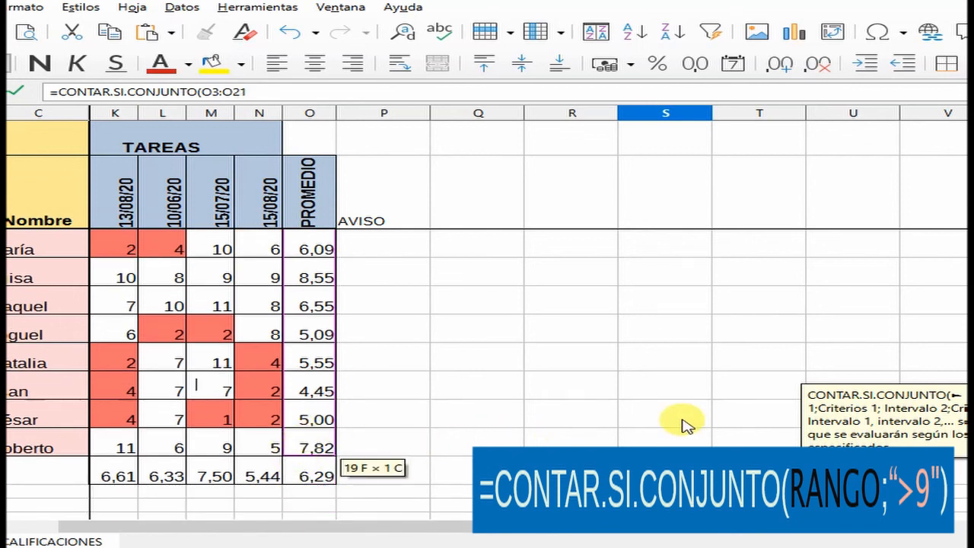
text(;)
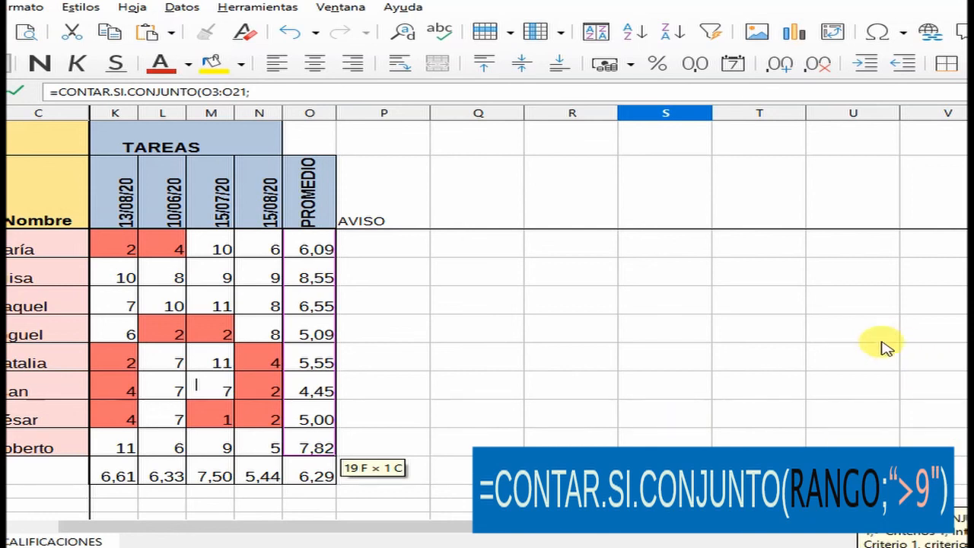
scroll(872, 354, up, 3)
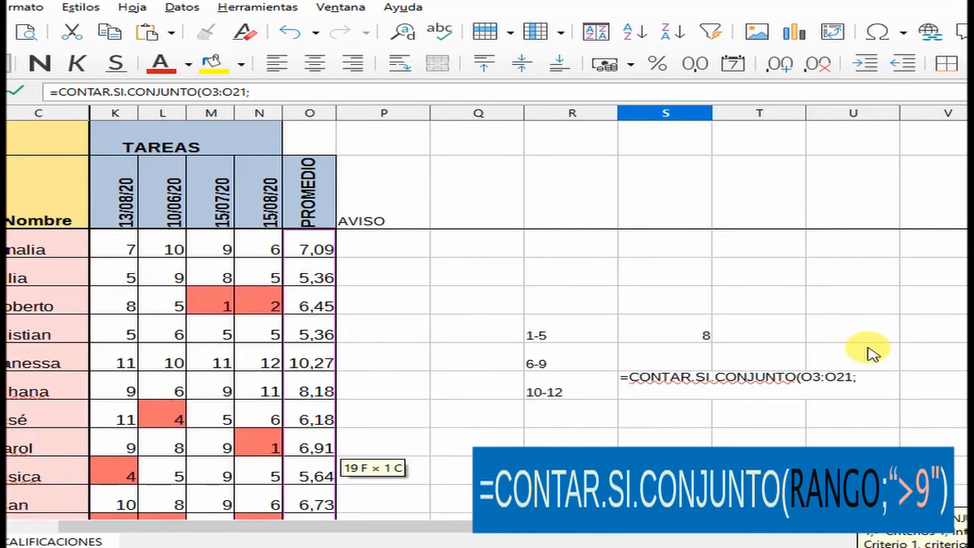
text(")
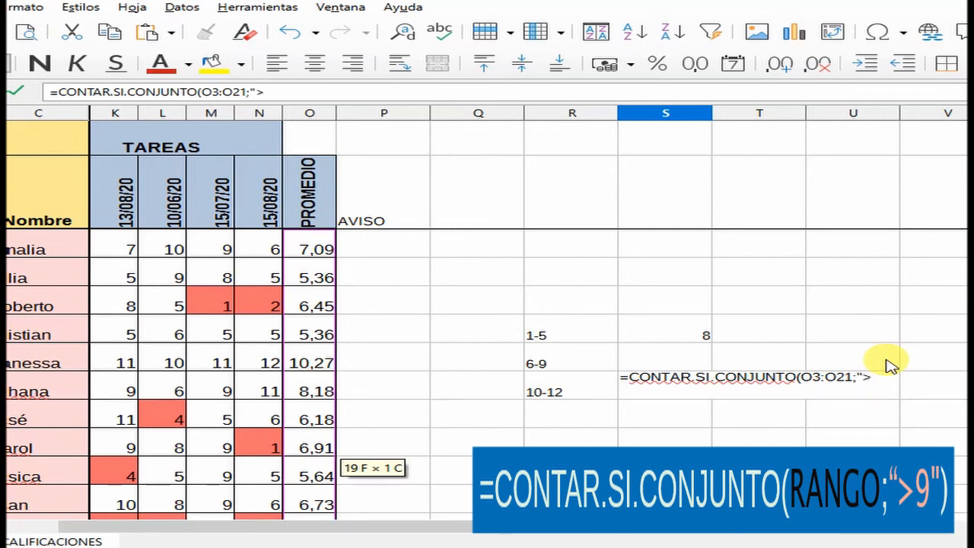
text(>9")
key(Return)
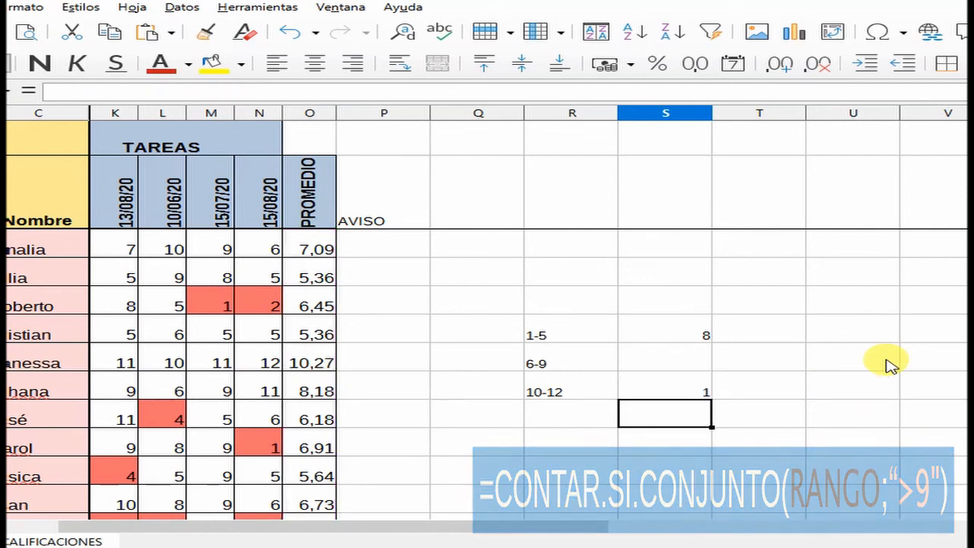
Calculate the number of averages in the 6-9 range in S7 with =19-S6-S8.
click(704, 363)
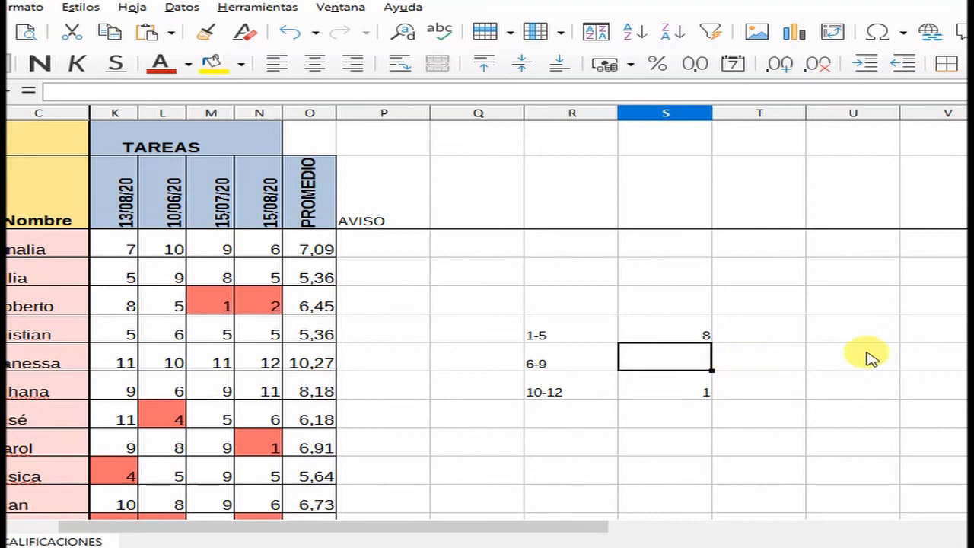
scroll(852, 364, down, 5)
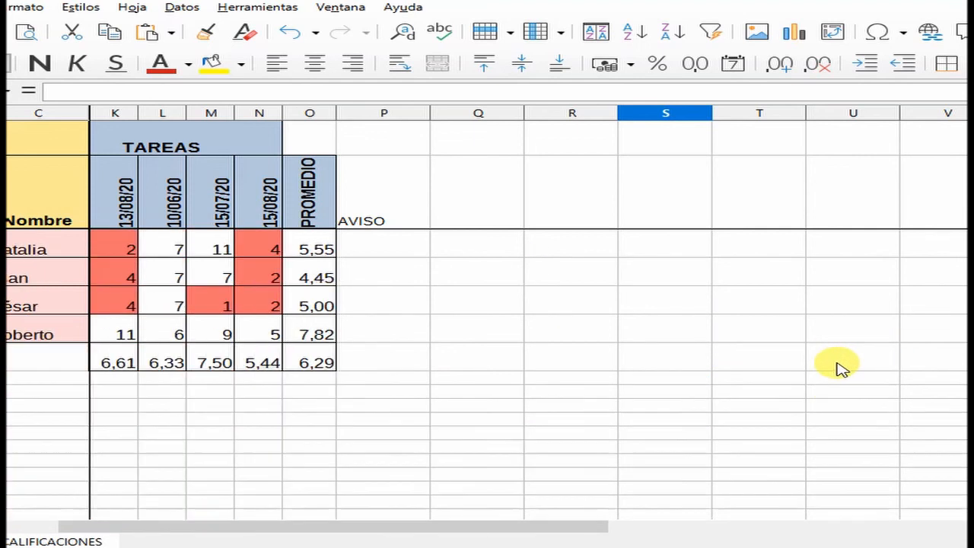
scroll(841, 367, up, 1)
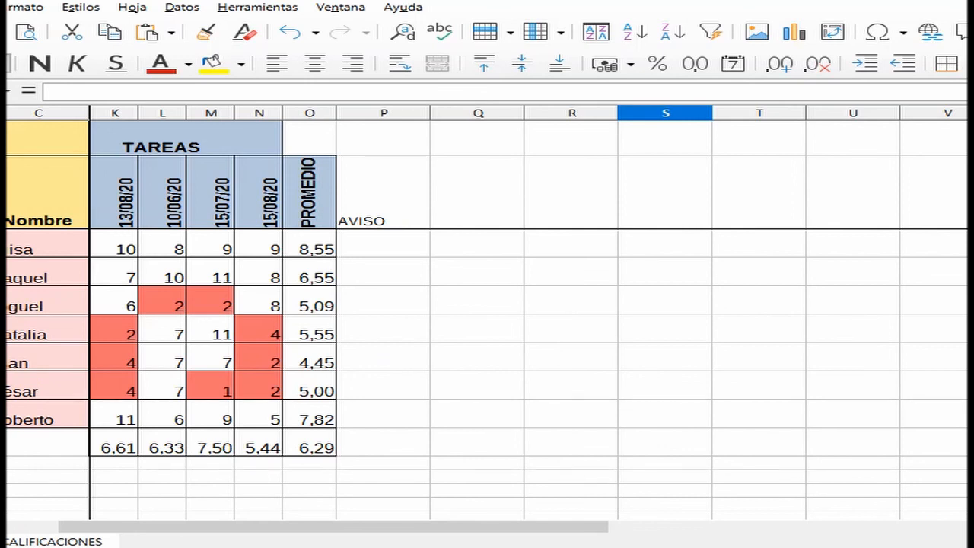
scroll(410, 440, up, 4)
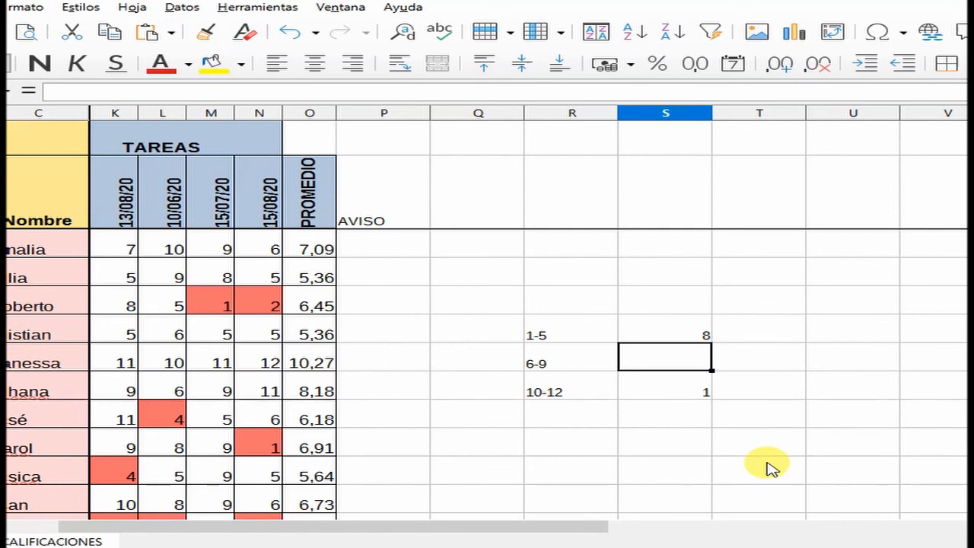
text(=19)
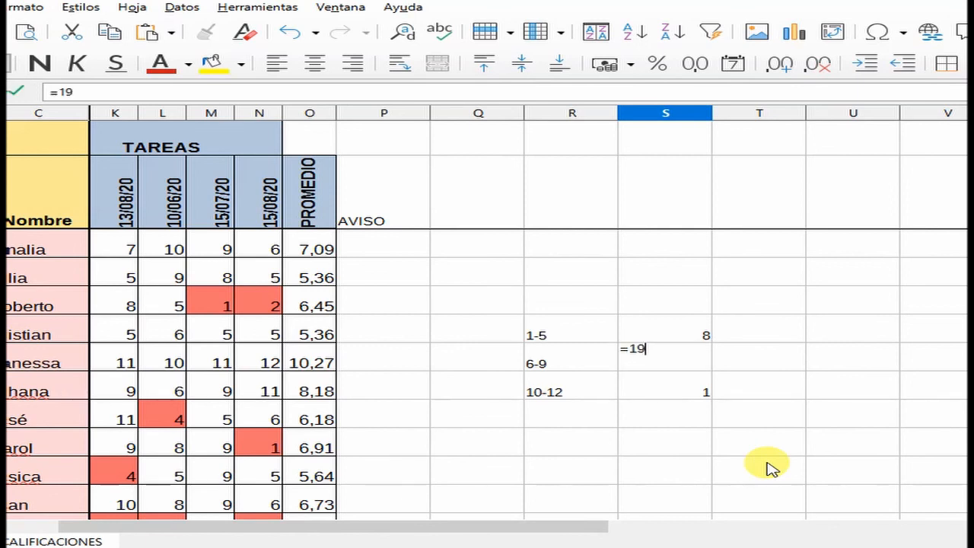
text(-)
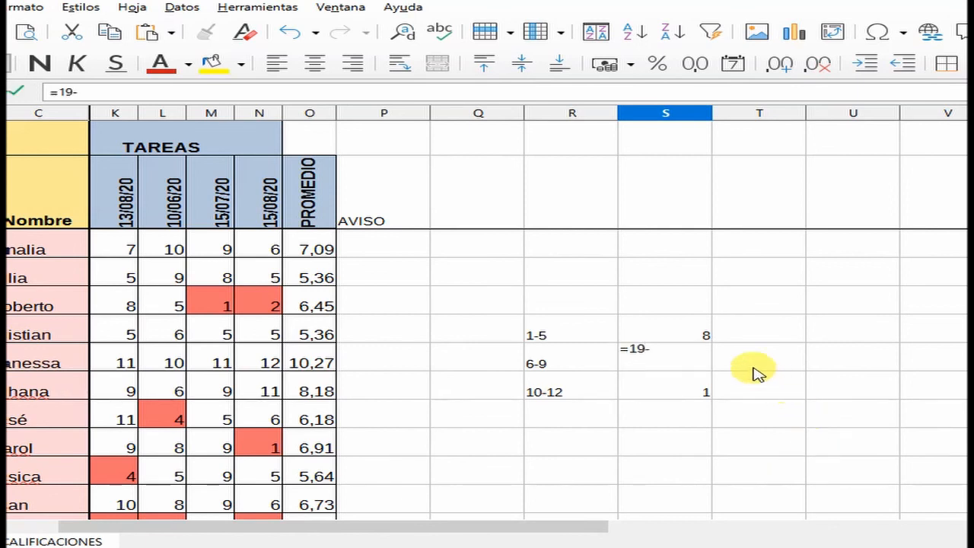
click(700, 335)
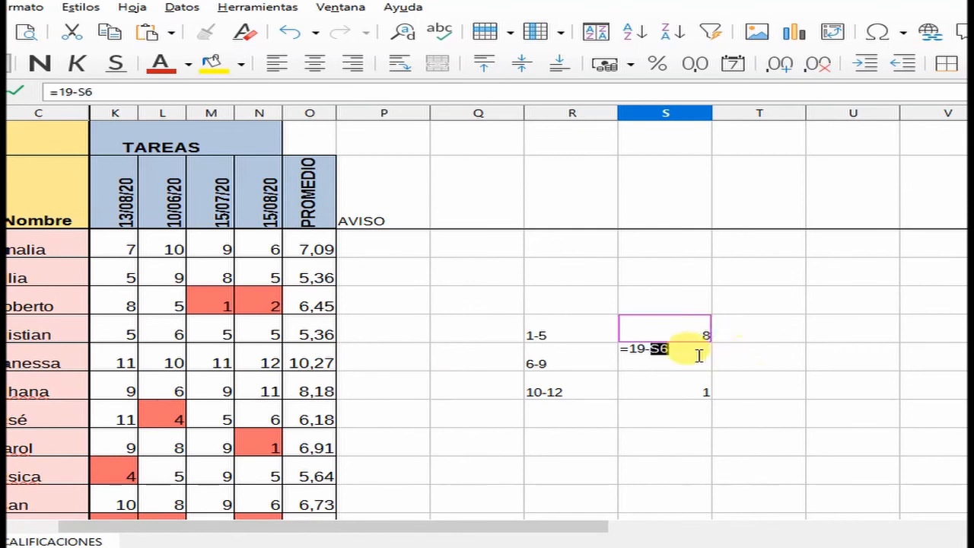
click(688, 348)
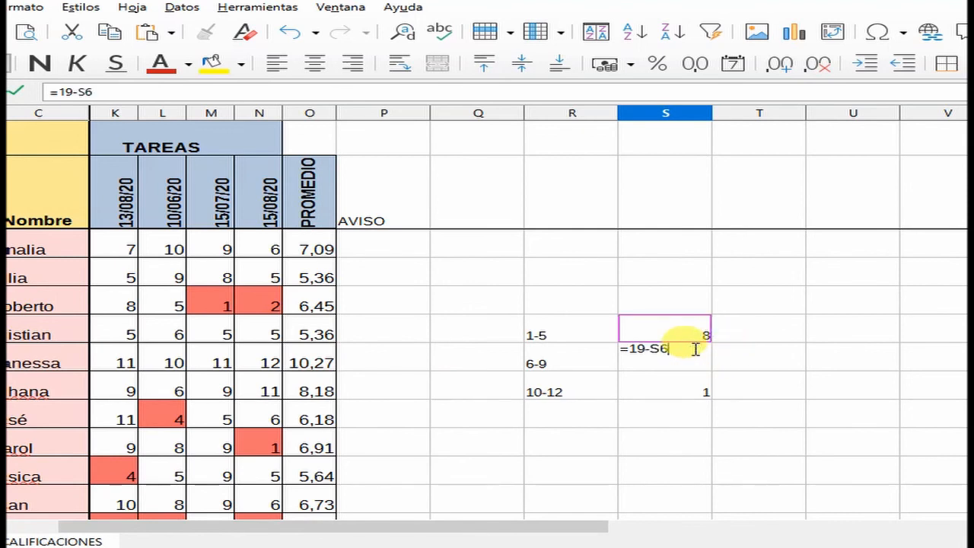
text(-)
click(708, 393)
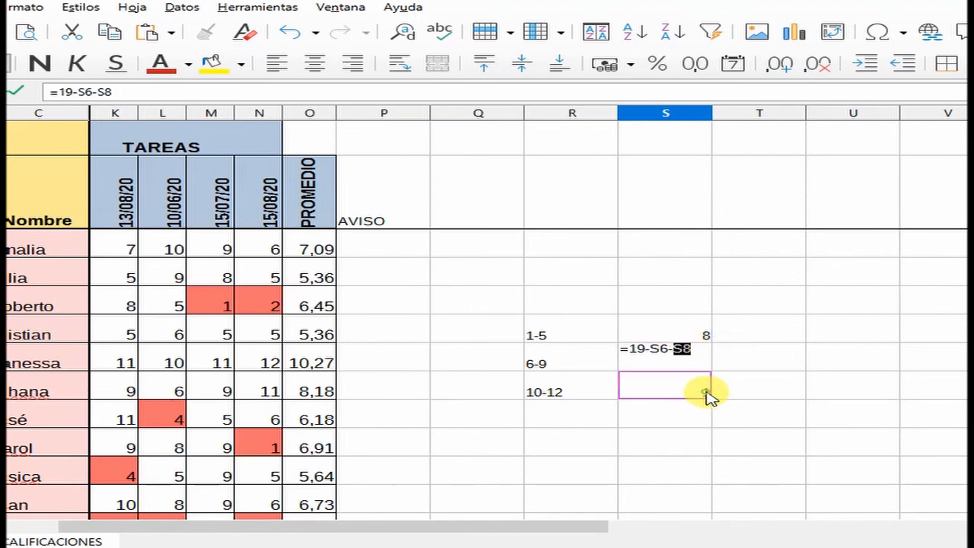
key(Return)
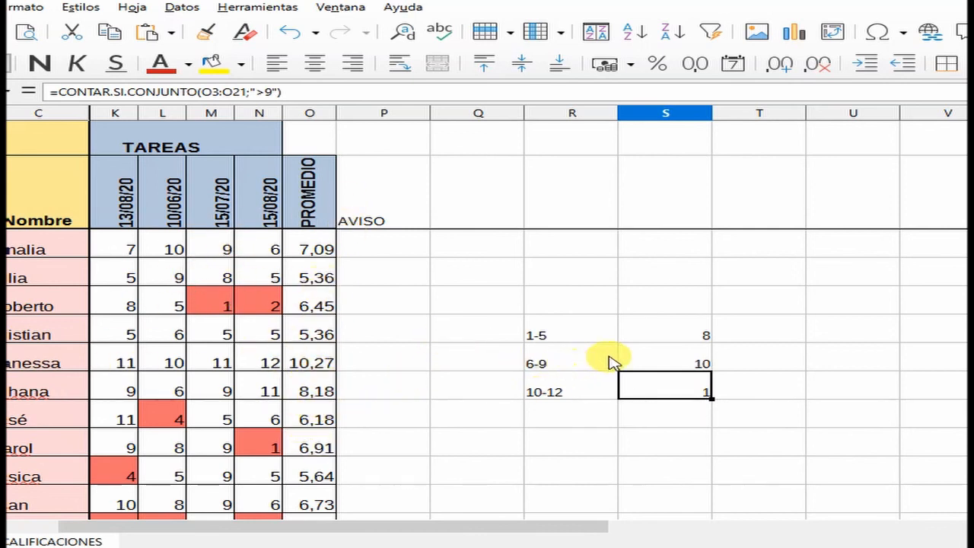
Insert a normal pie chart (Círculo) from the grade range labels and counts in R6:S8 and bring the whole chart into view.
drag(549, 338, 684, 380)
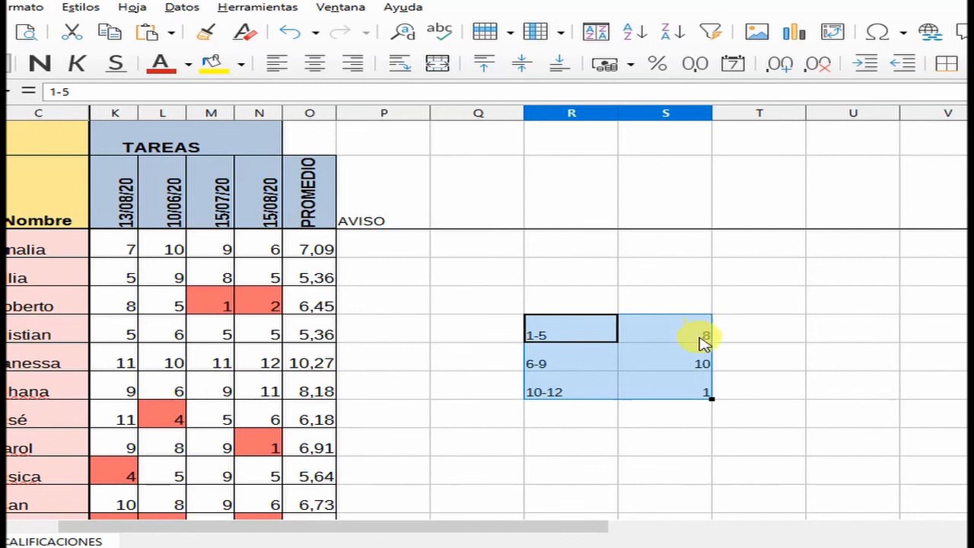
click(795, 37)
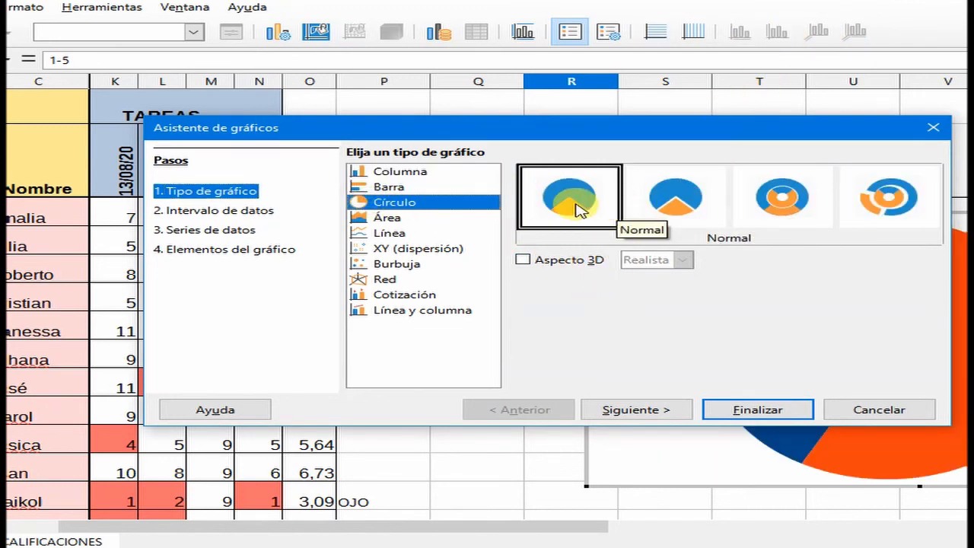
click(758, 411)
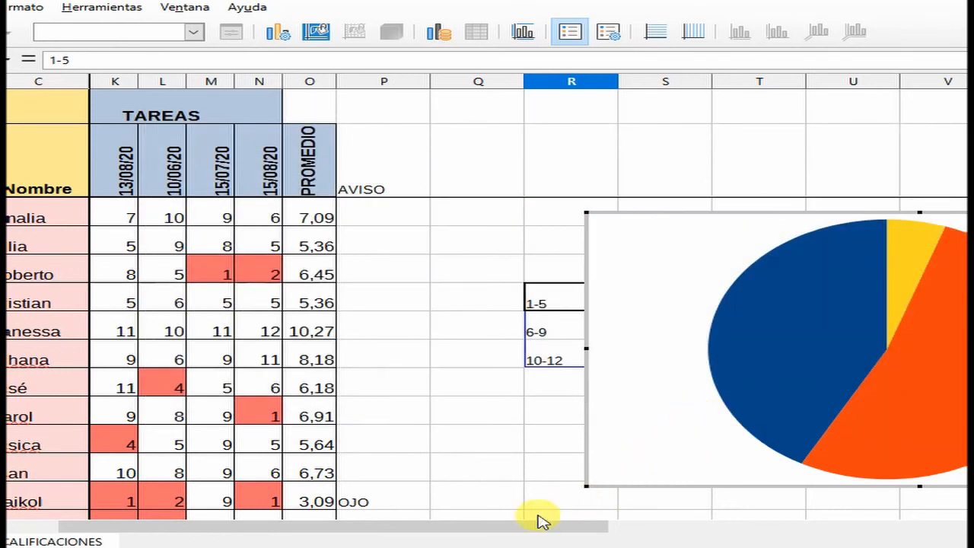
drag(540, 521, 854, 533)
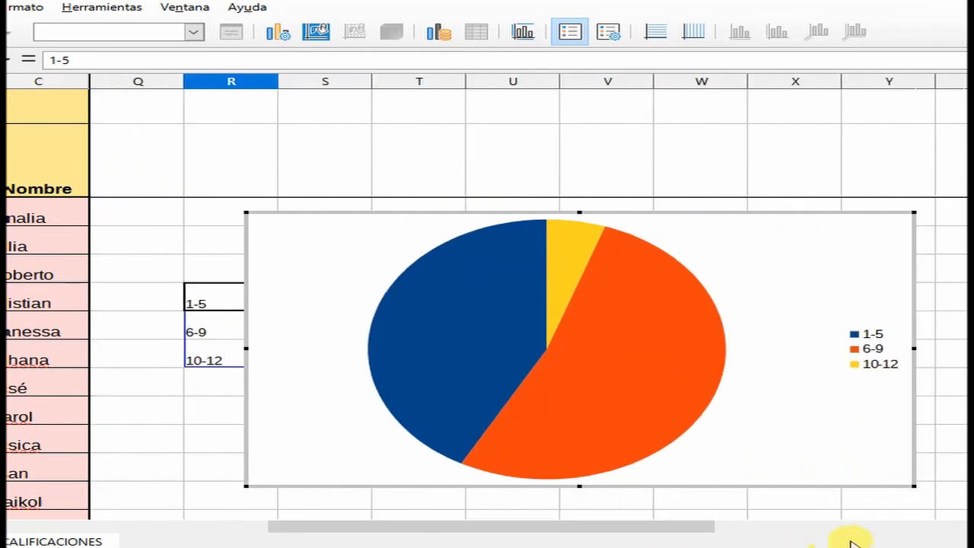